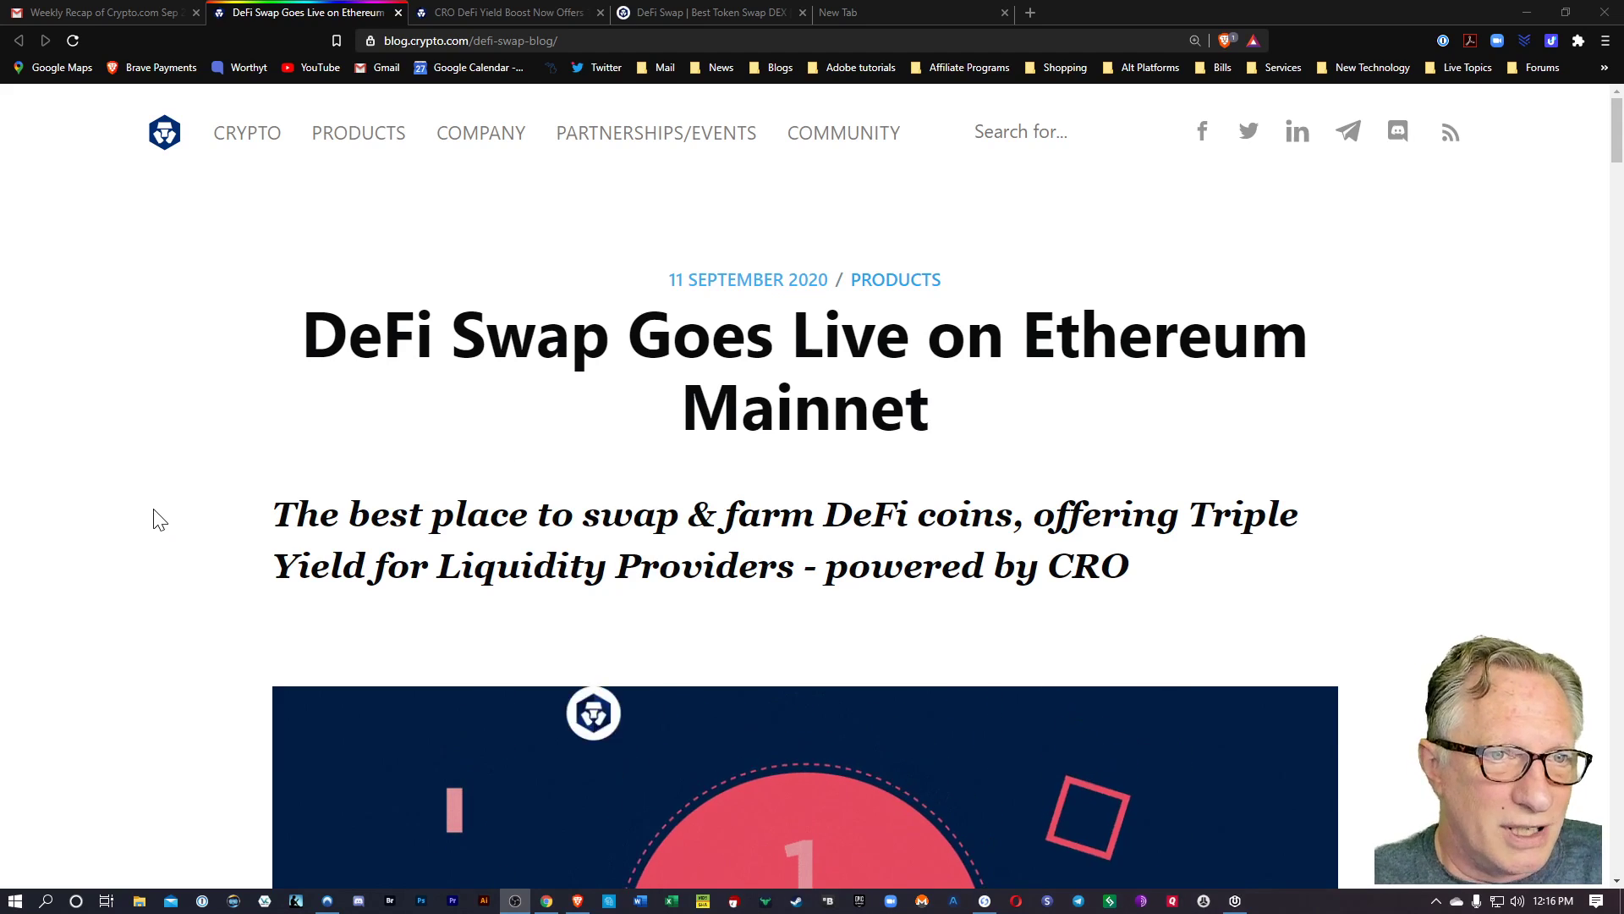
# Step: Read down the DeFi Swap post's incentives and eligibility list, then switch to the CRO DeFi Yield Boost article
pyautogui.scroll(-1, 161, 525)
pyautogui.scroll(-3, 161, 524)
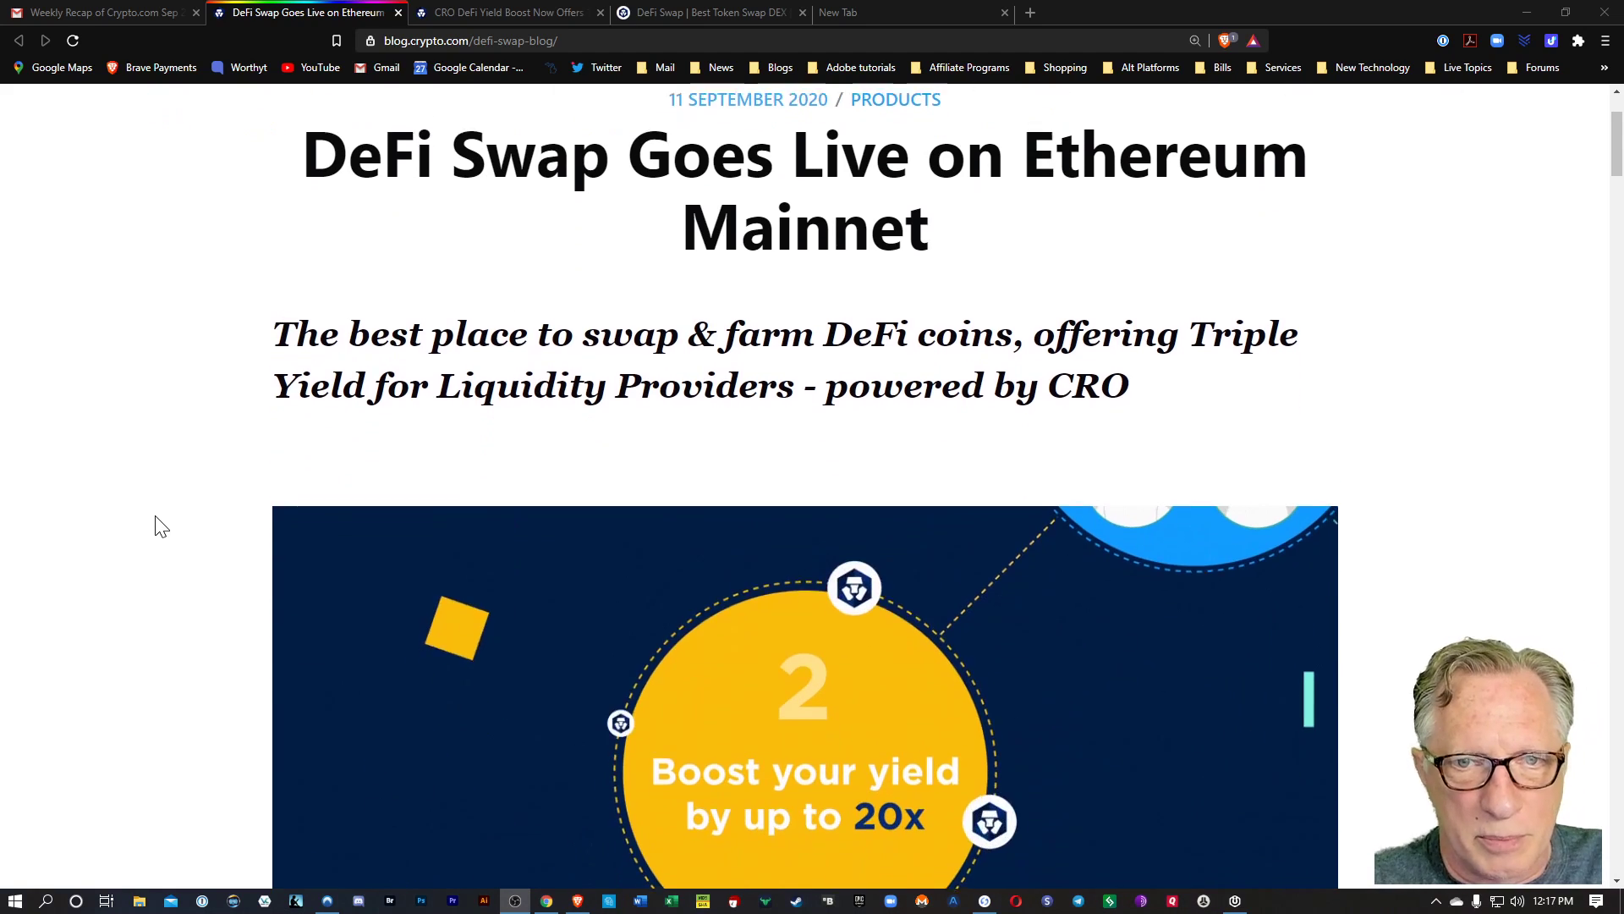
pyautogui.scroll(-8, 169, 512)
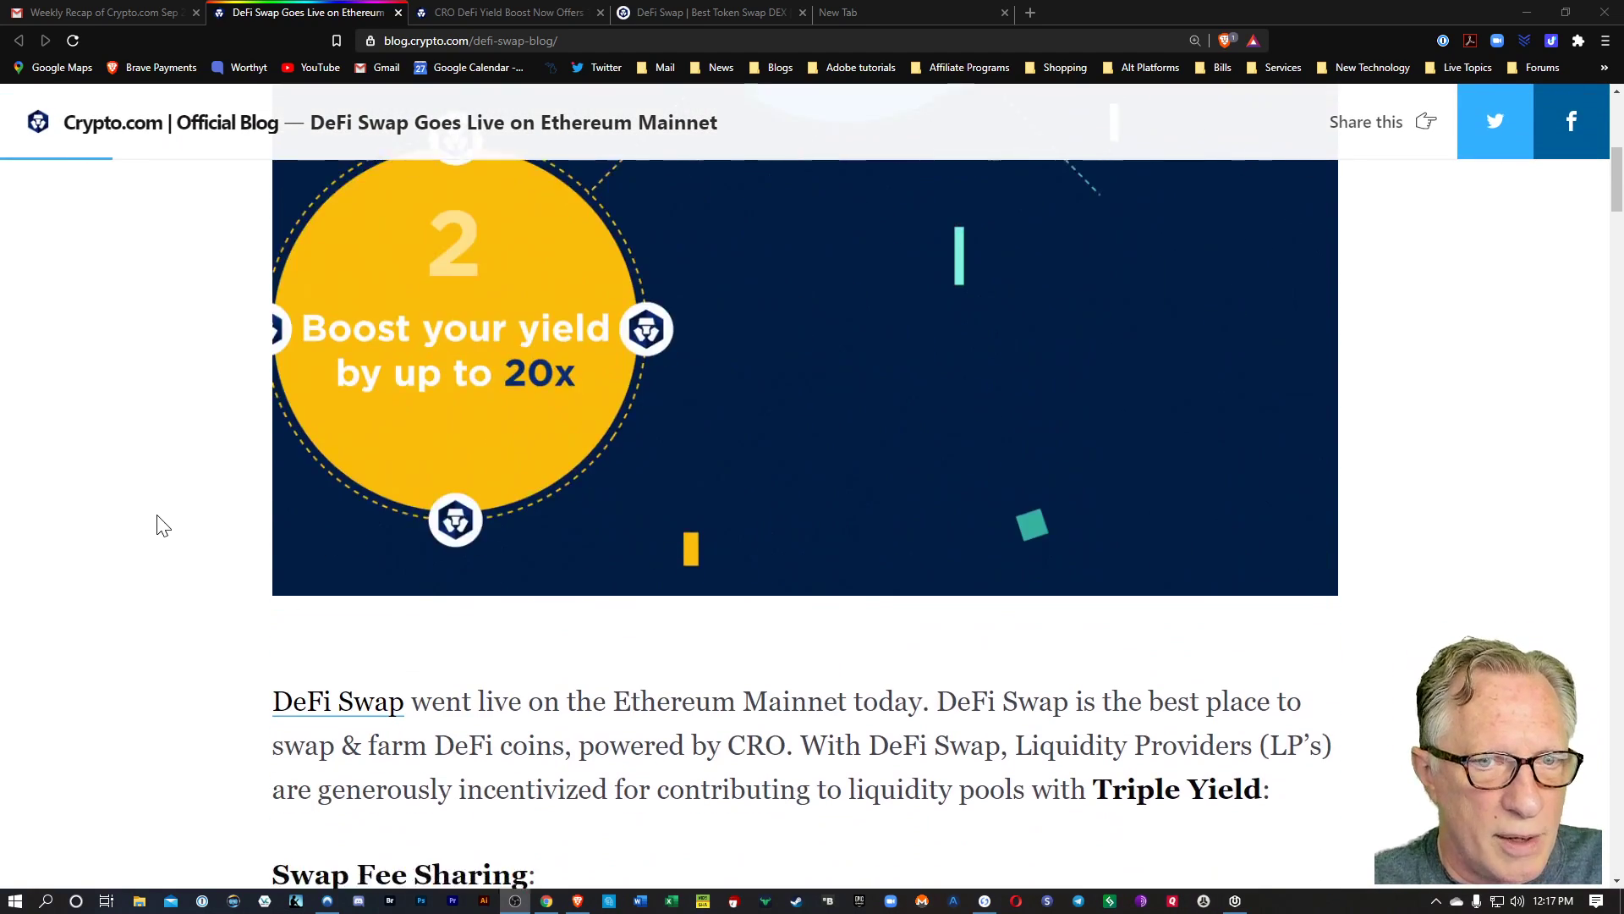
pyautogui.scroll(-3, 134, 590)
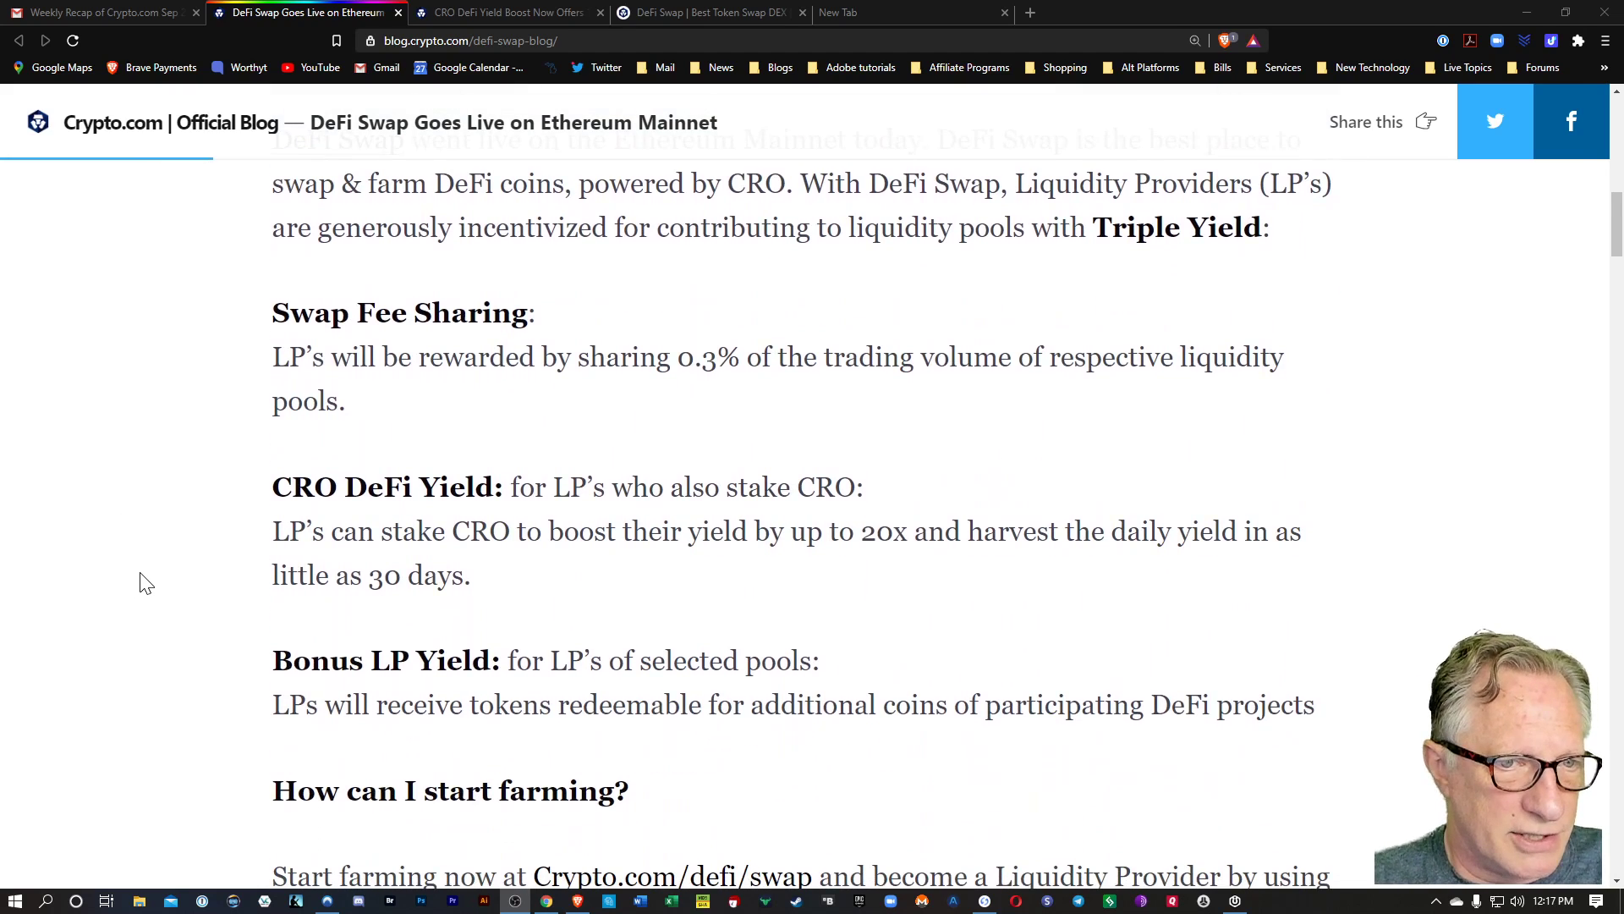
pyautogui.scroll(-3, 136, 590)
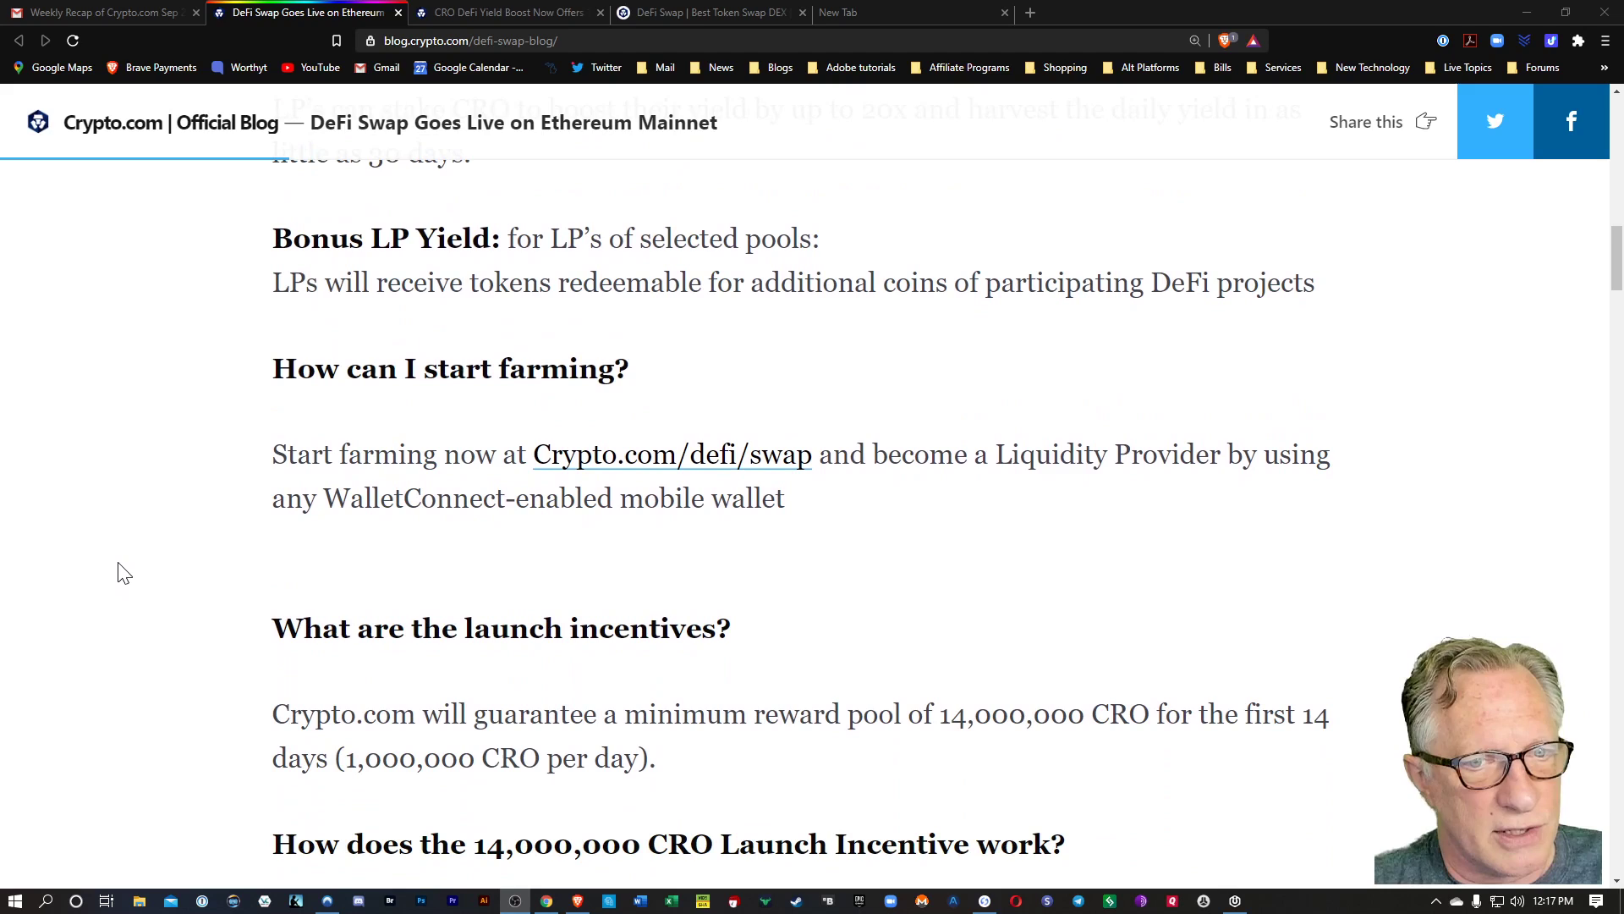
pyautogui.scroll(-5, 137, 557)
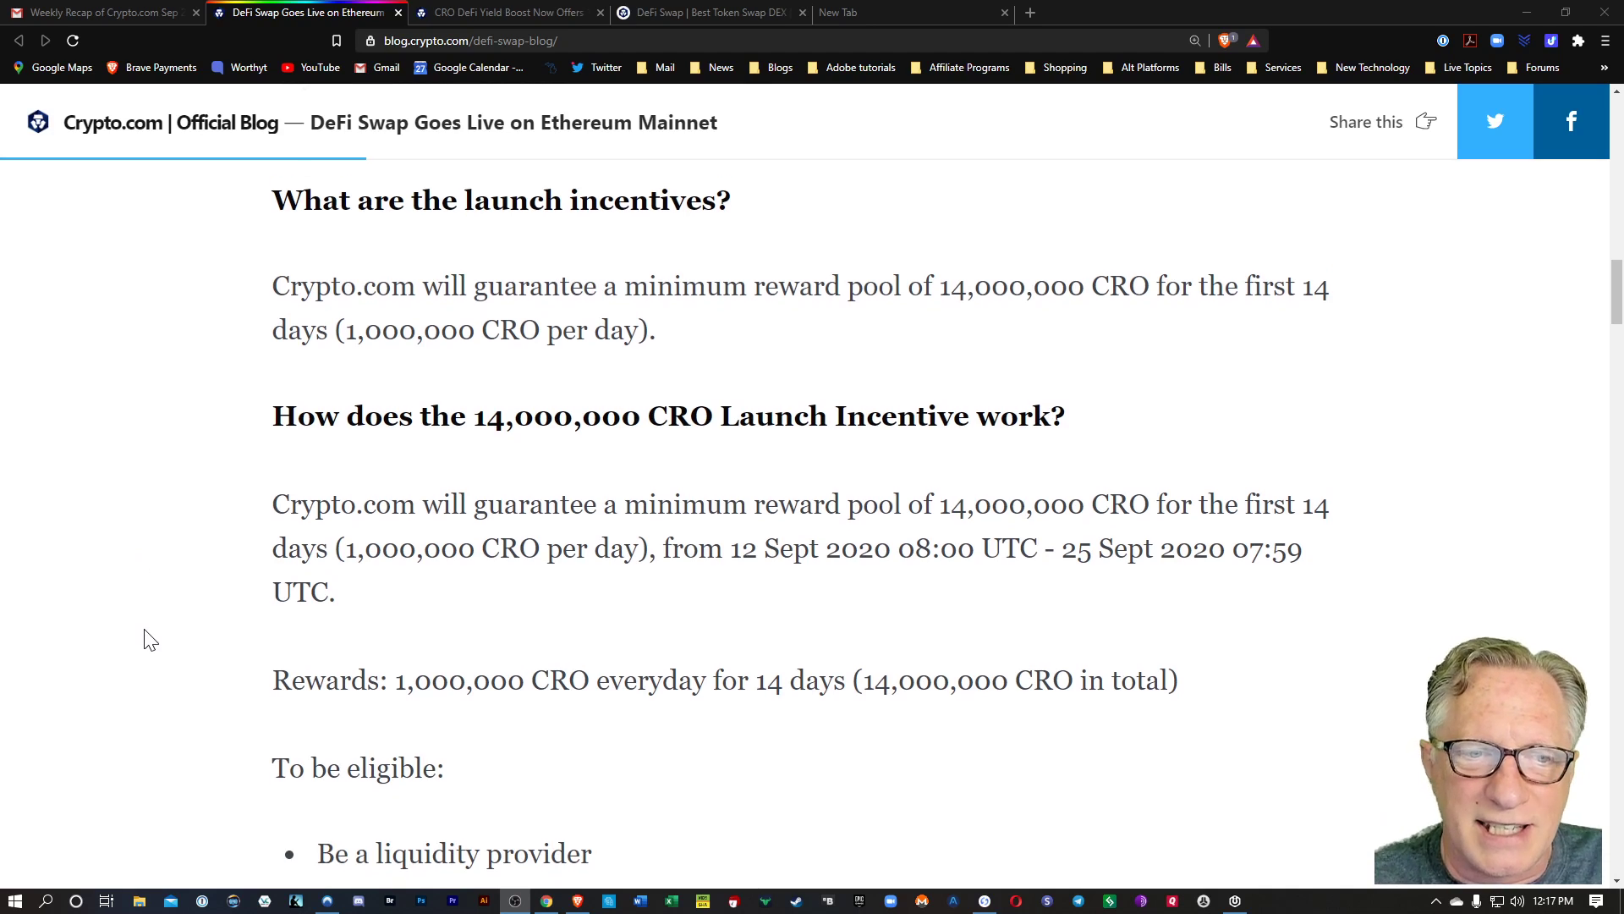
pyautogui.scroll(-5, 127, 626)
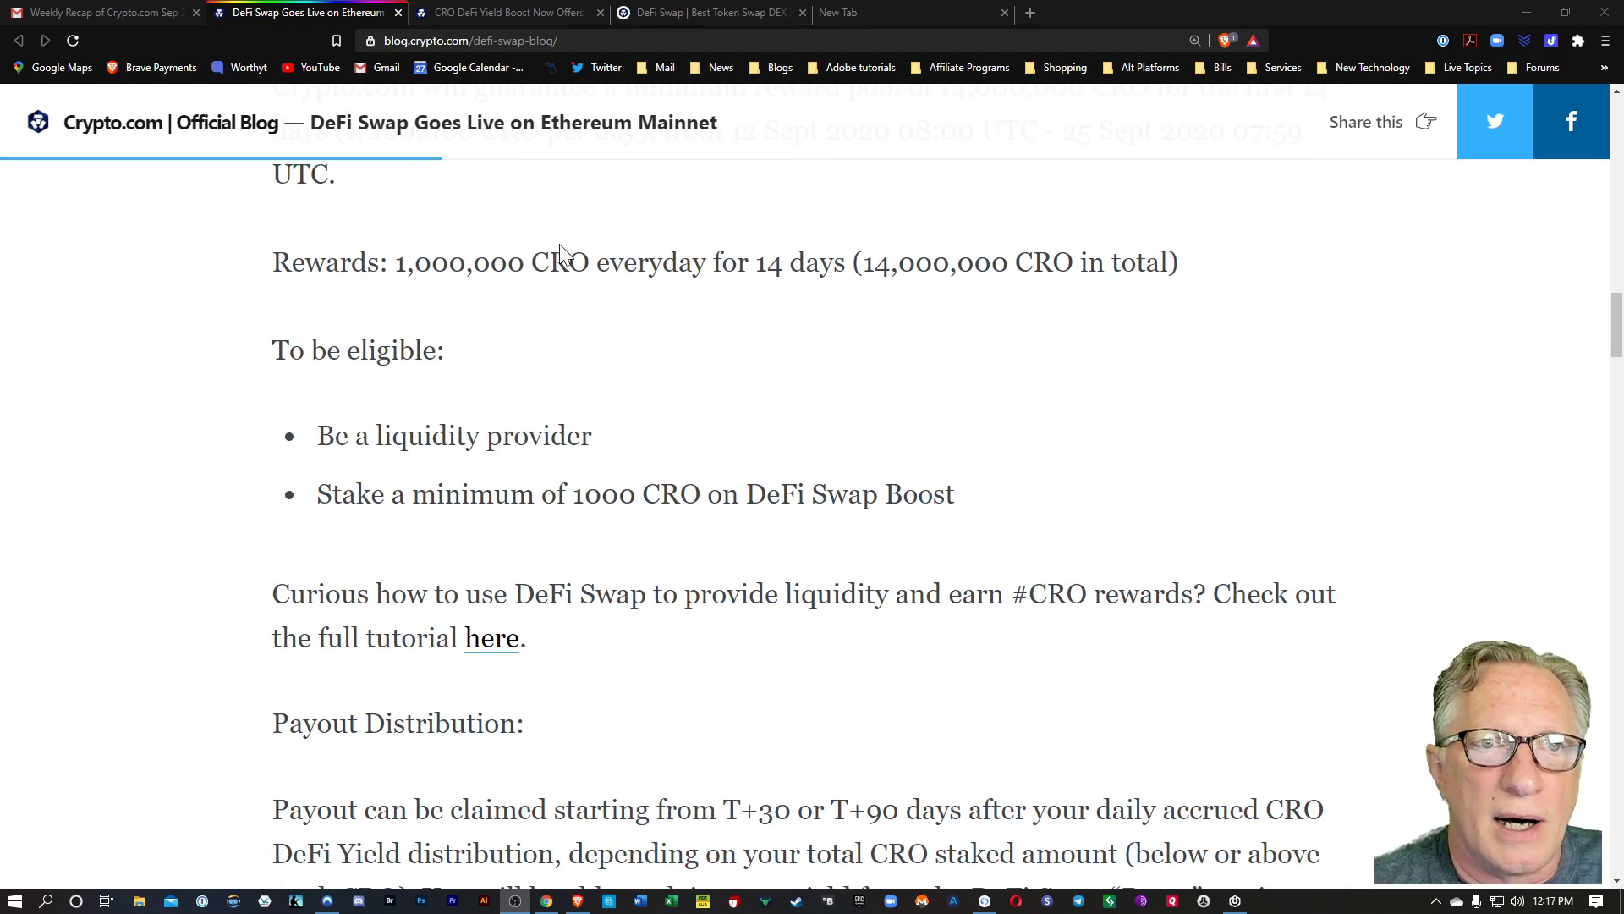
pyautogui.click(502, 12)
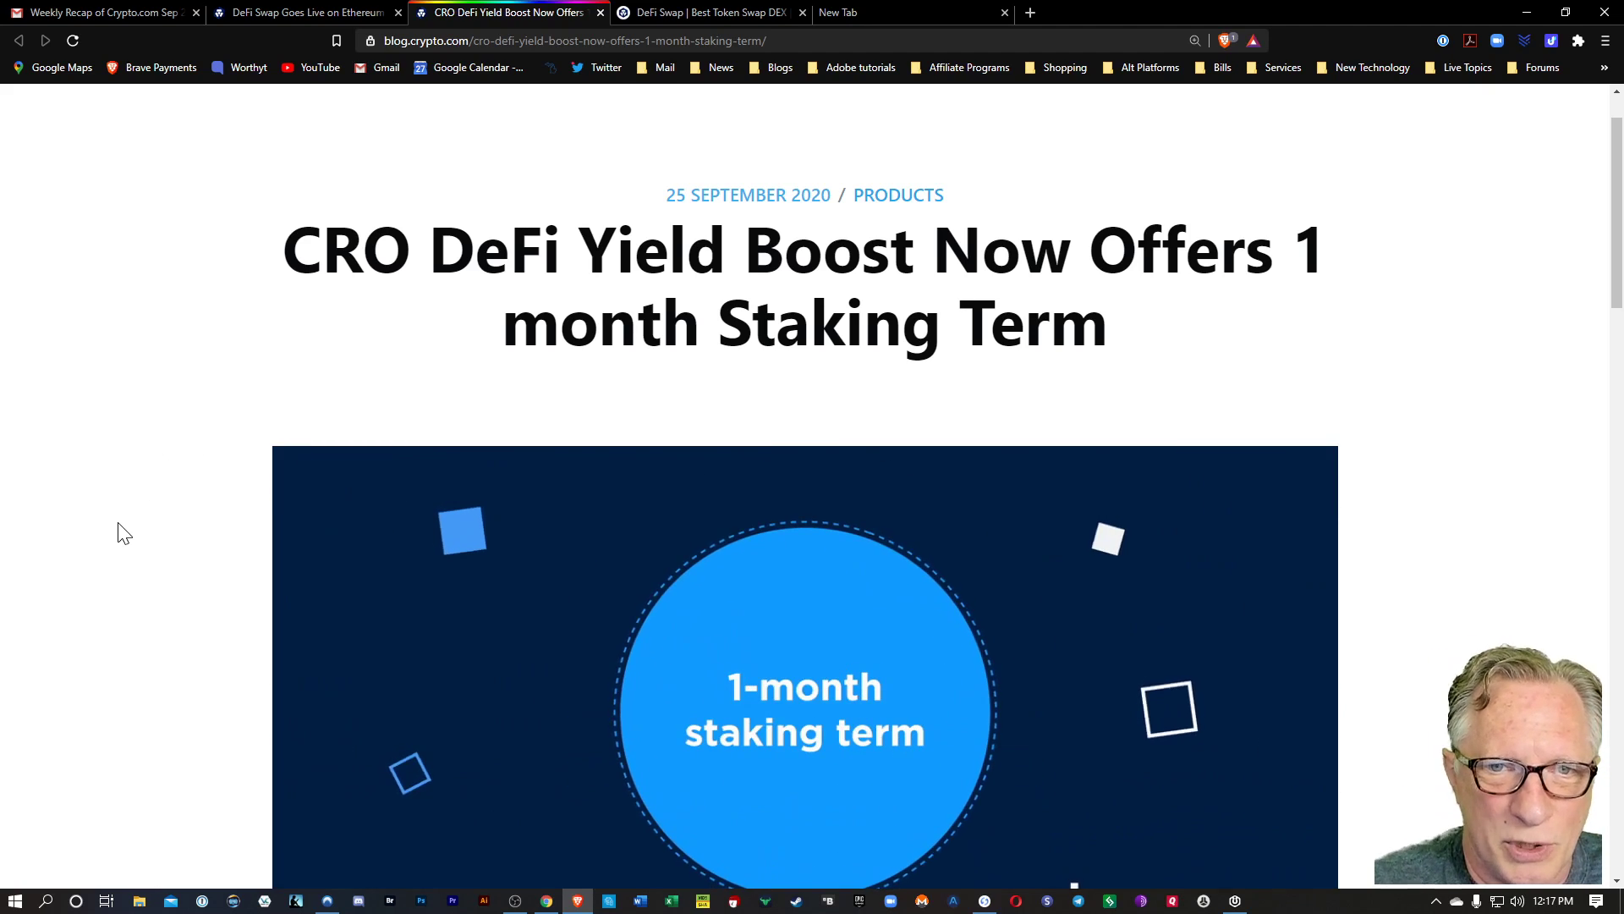
# Step: Go back to the DeFi Swap Goes Live article and scroll to its excluded-markets table listing the United States
pyautogui.scroll(-1, 167, 472)
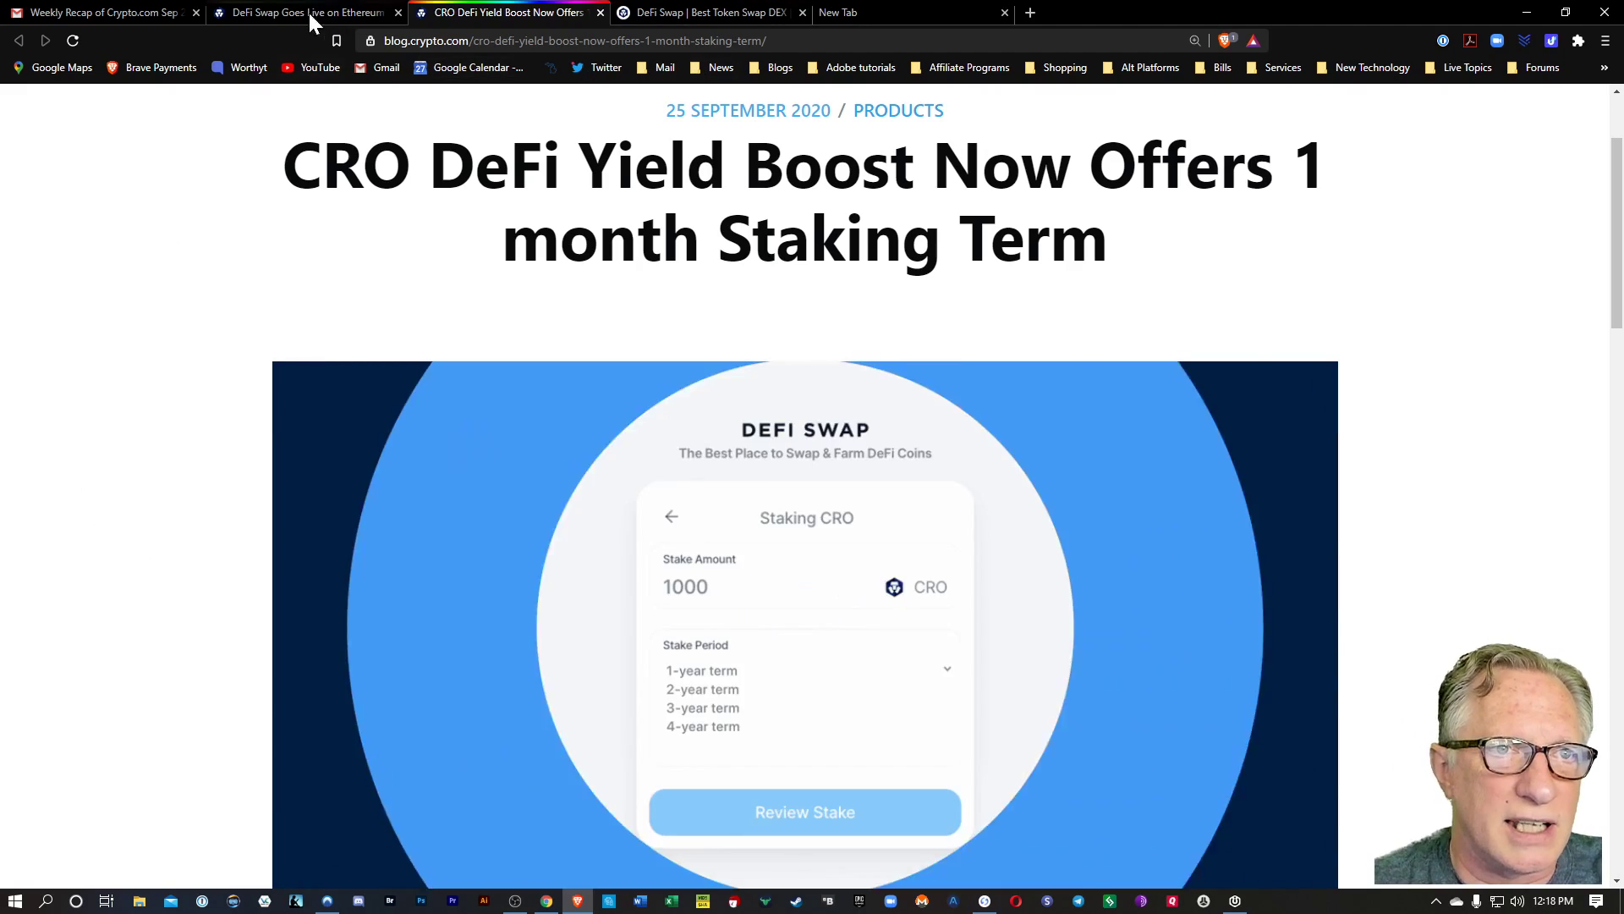
pyautogui.click(308, 12)
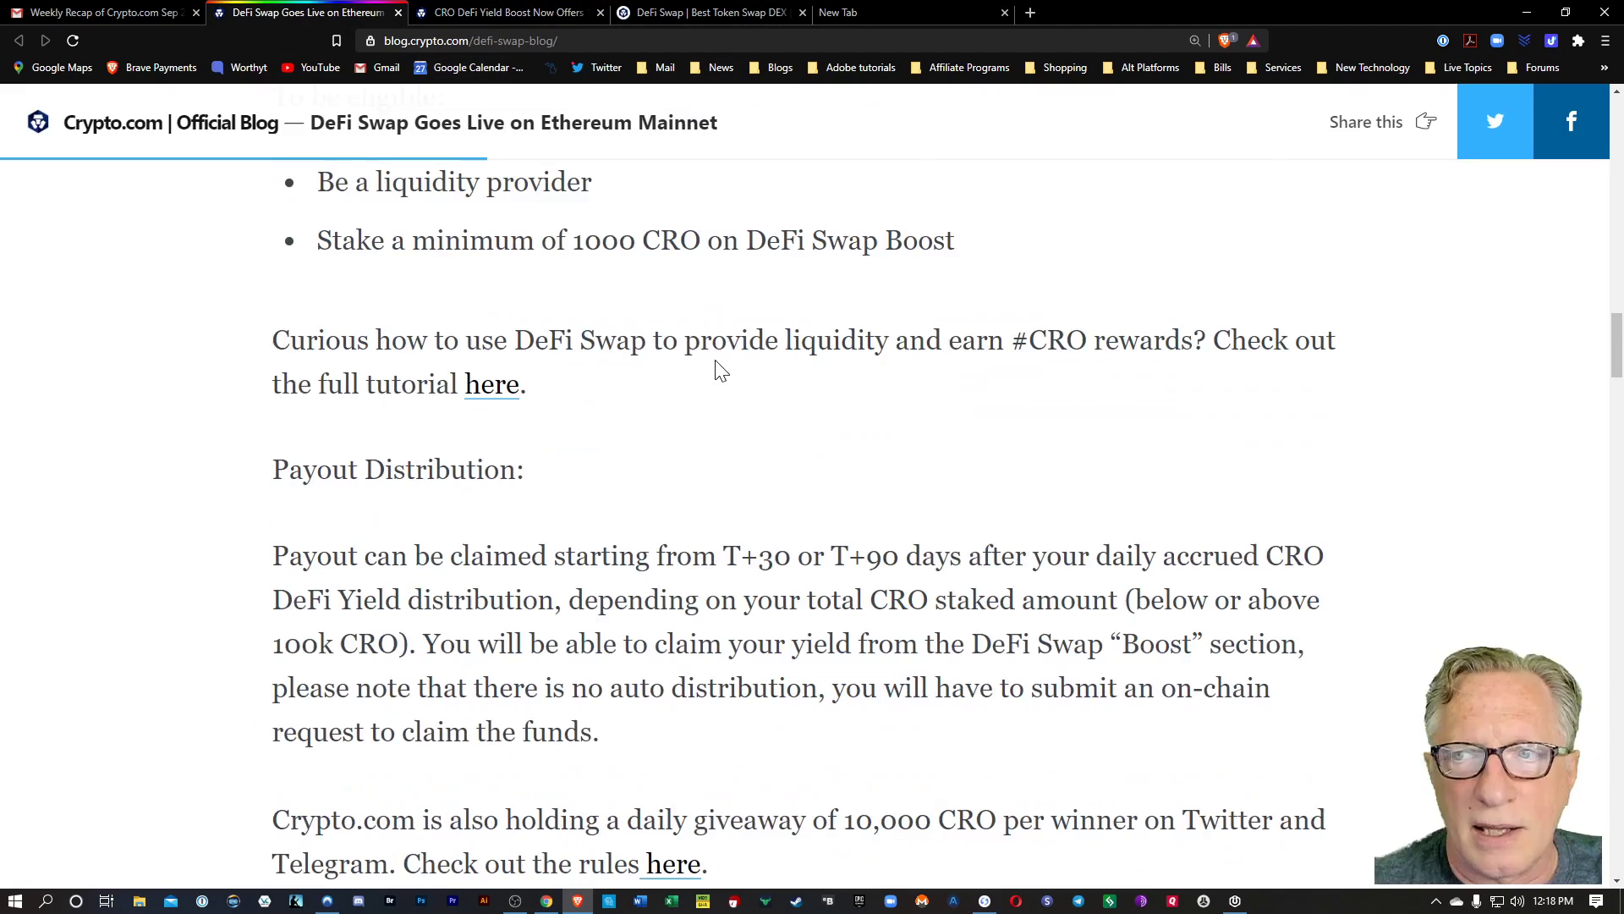
pyautogui.scroll(-20, 752, 395)
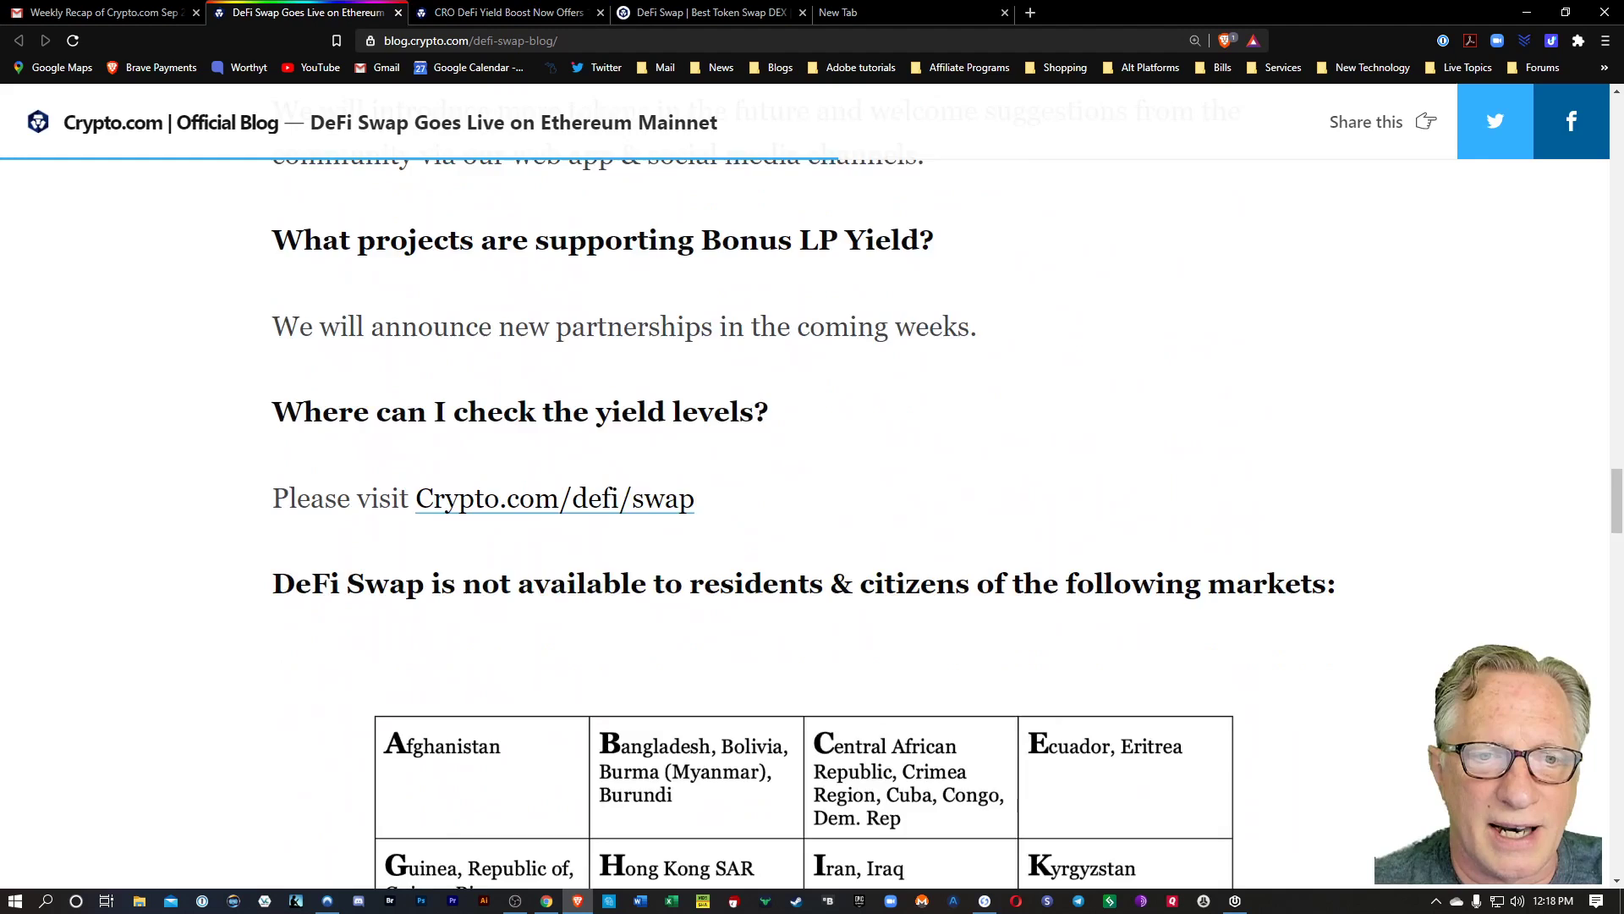
pyautogui.scroll(-1, 752, 418)
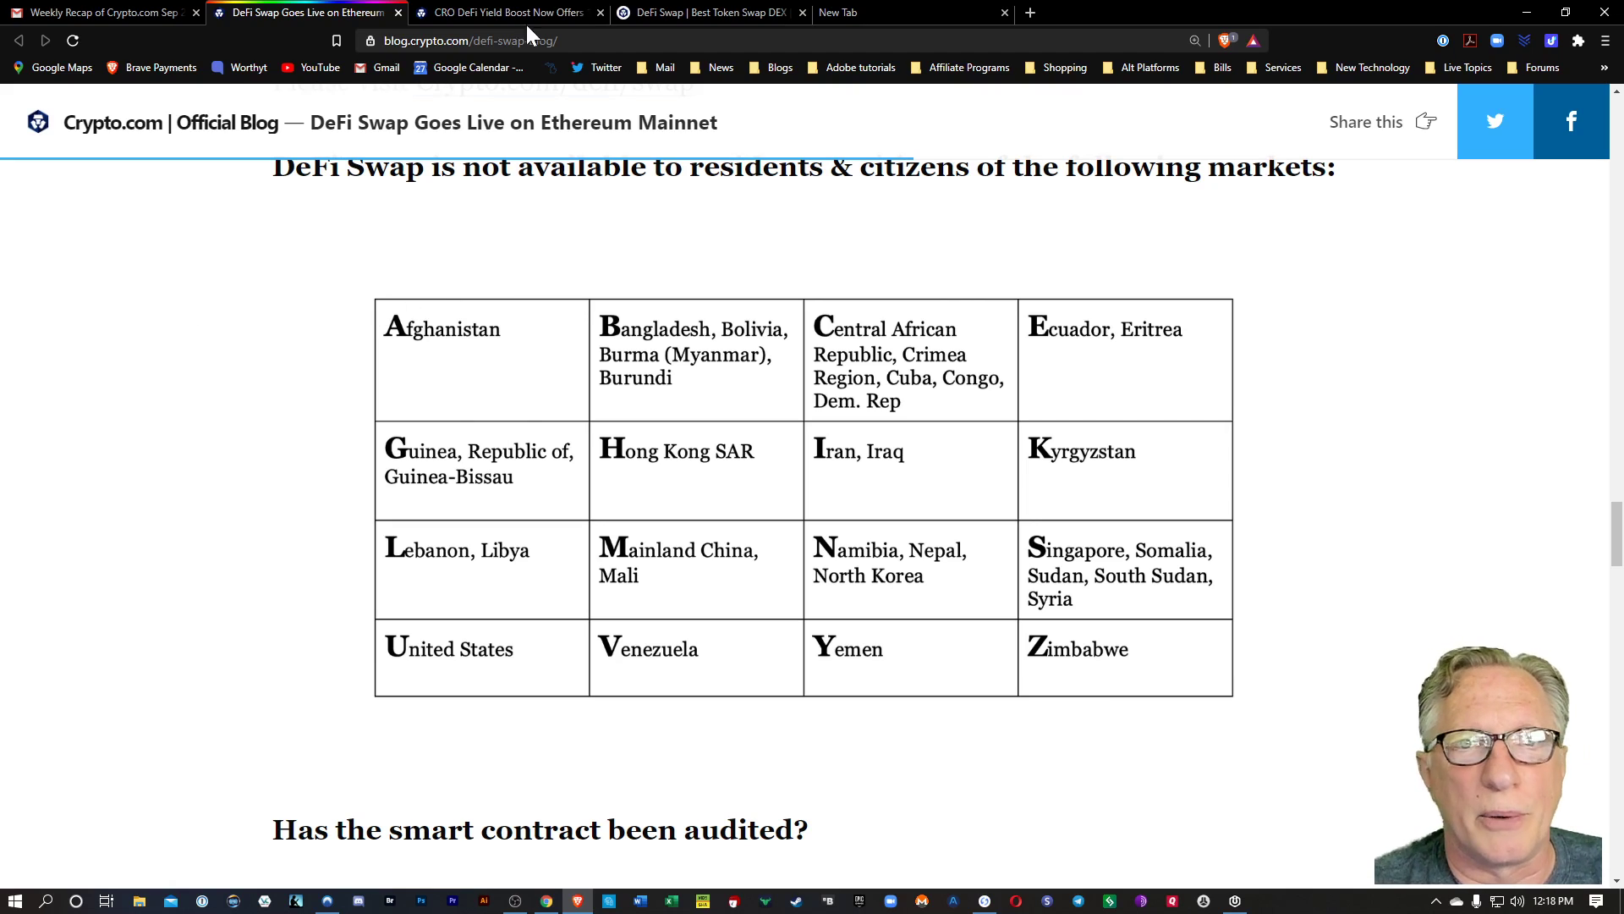
# Step: In the DeFi Swap app, declare non-restricted residency and accept the protocol terms
pyautogui.click(665, 12)
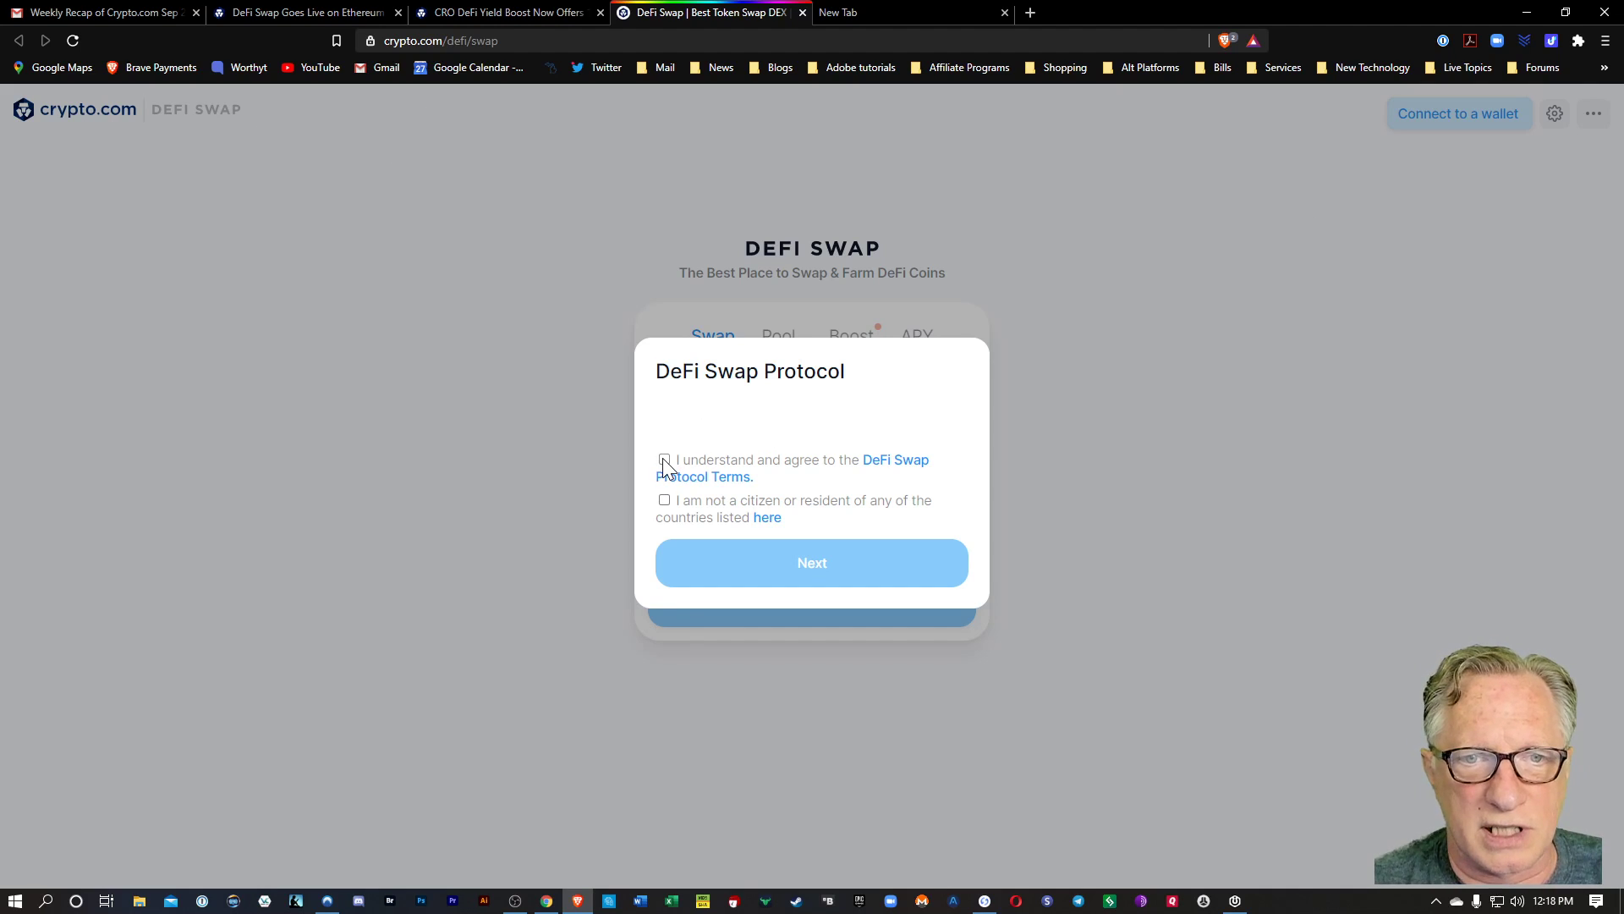
pyautogui.click(664, 500)
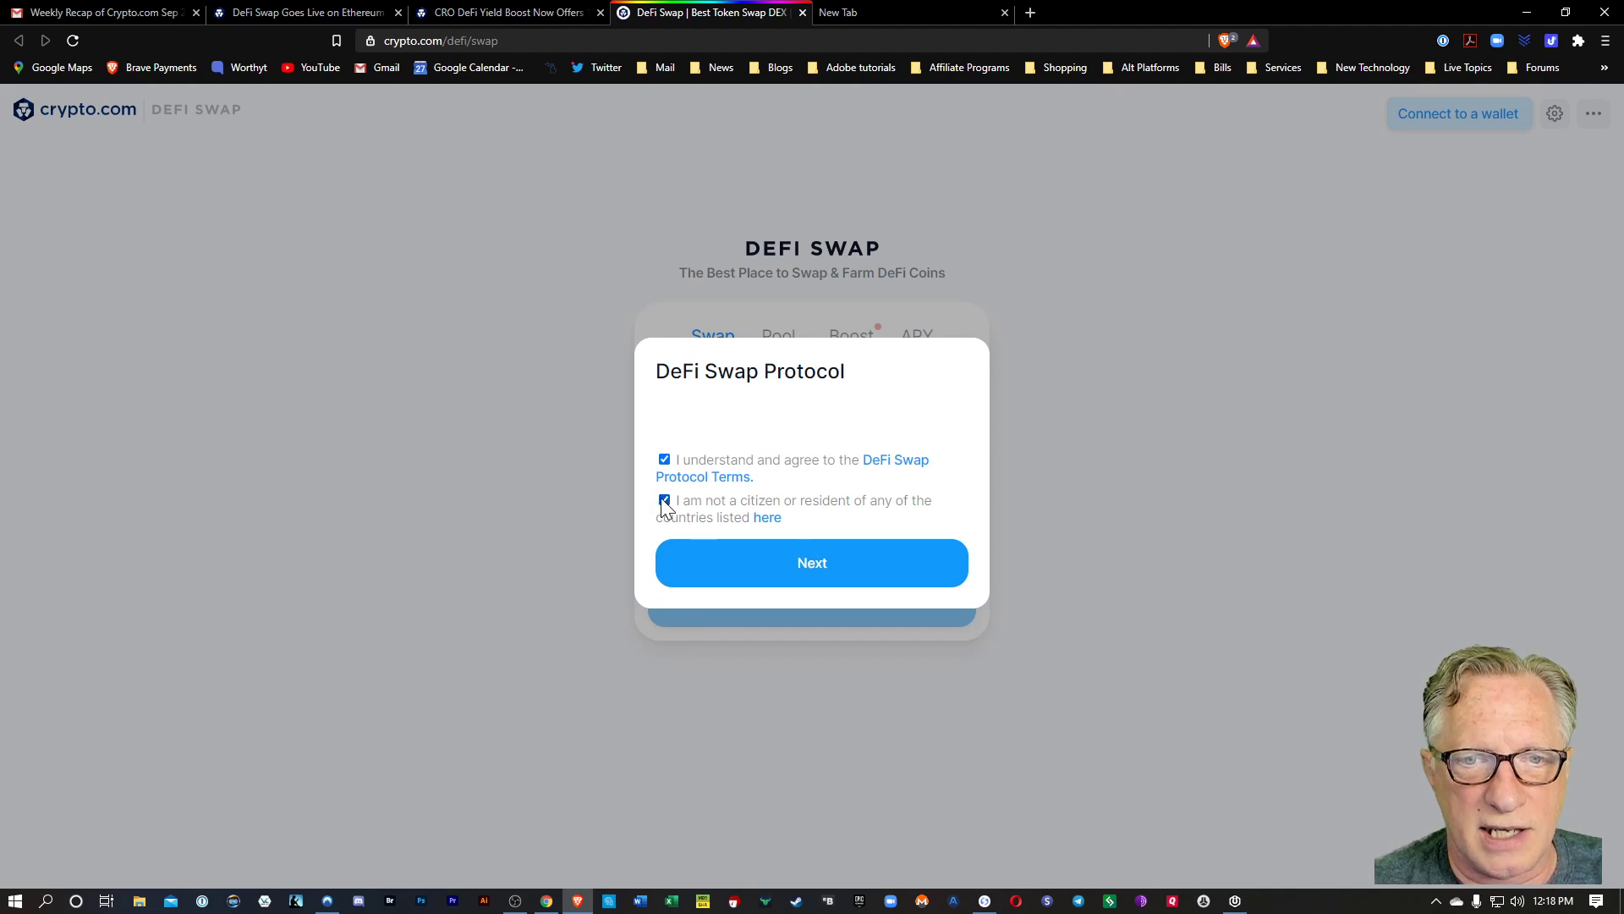
pyautogui.click(815, 565)
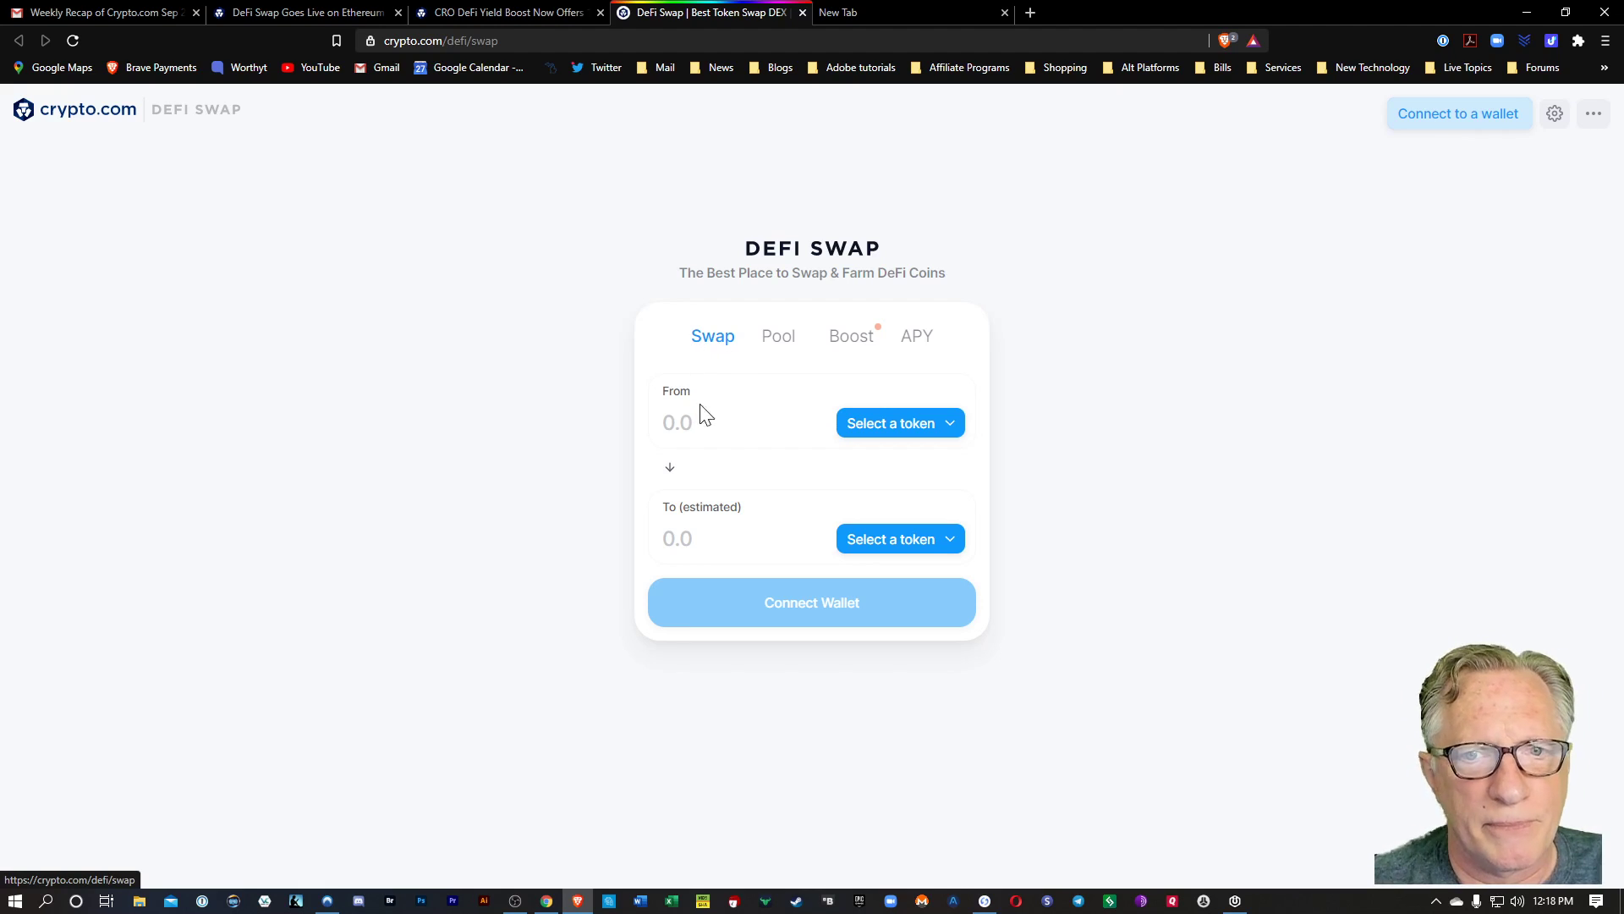
# Step: Preview the token list and the wallet connection options, closing each without choosing
pyautogui.click(944, 433)
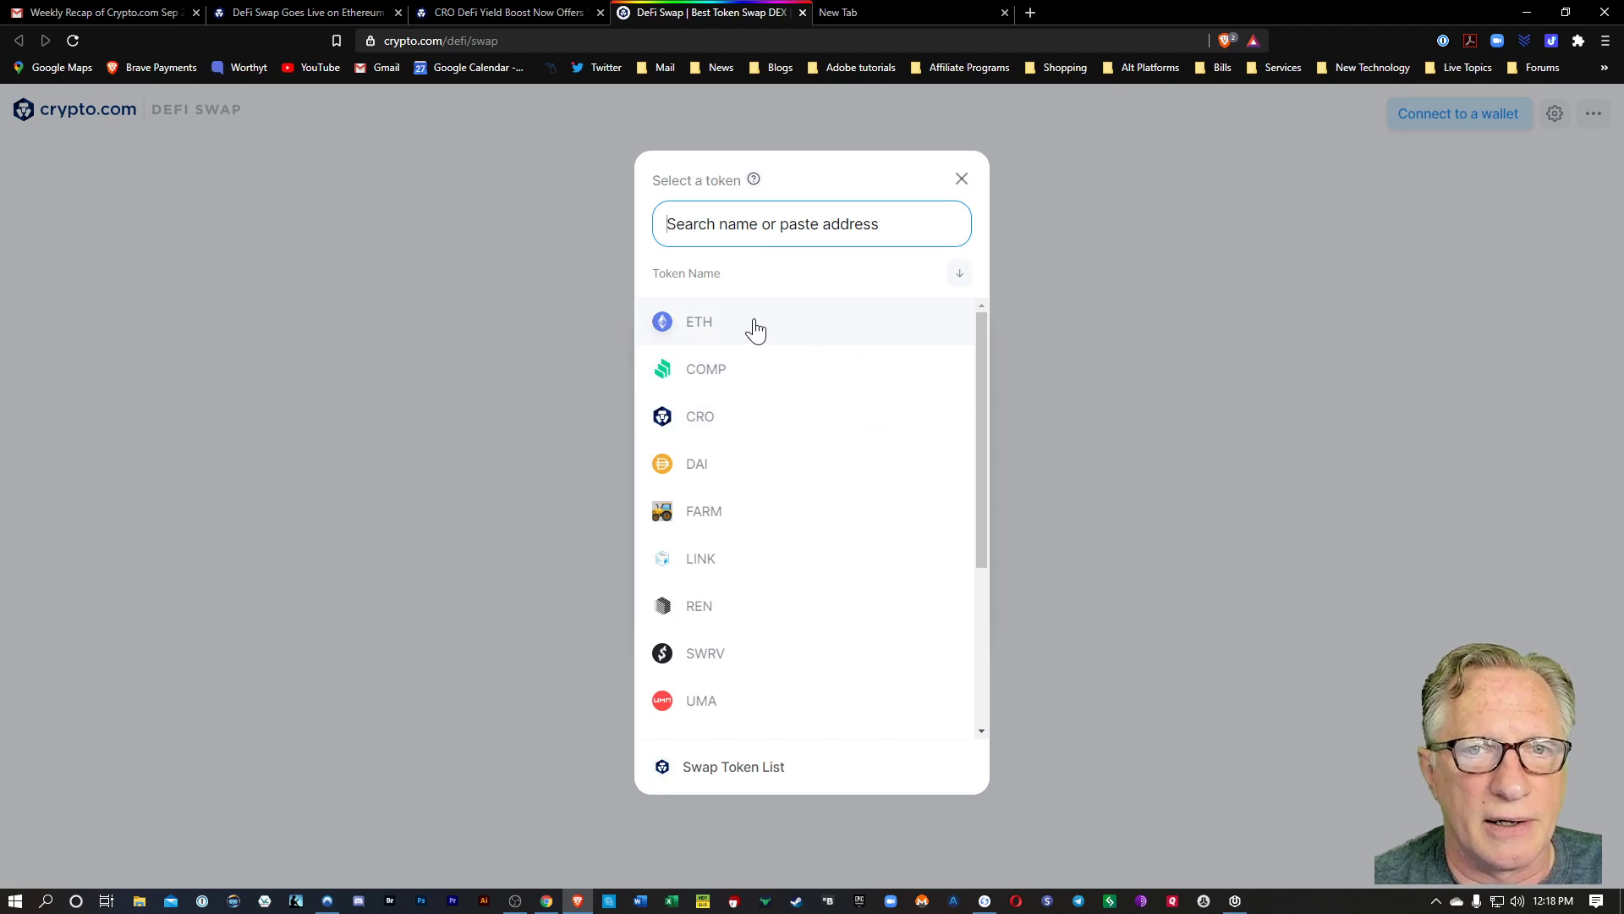
pyautogui.click(962, 178)
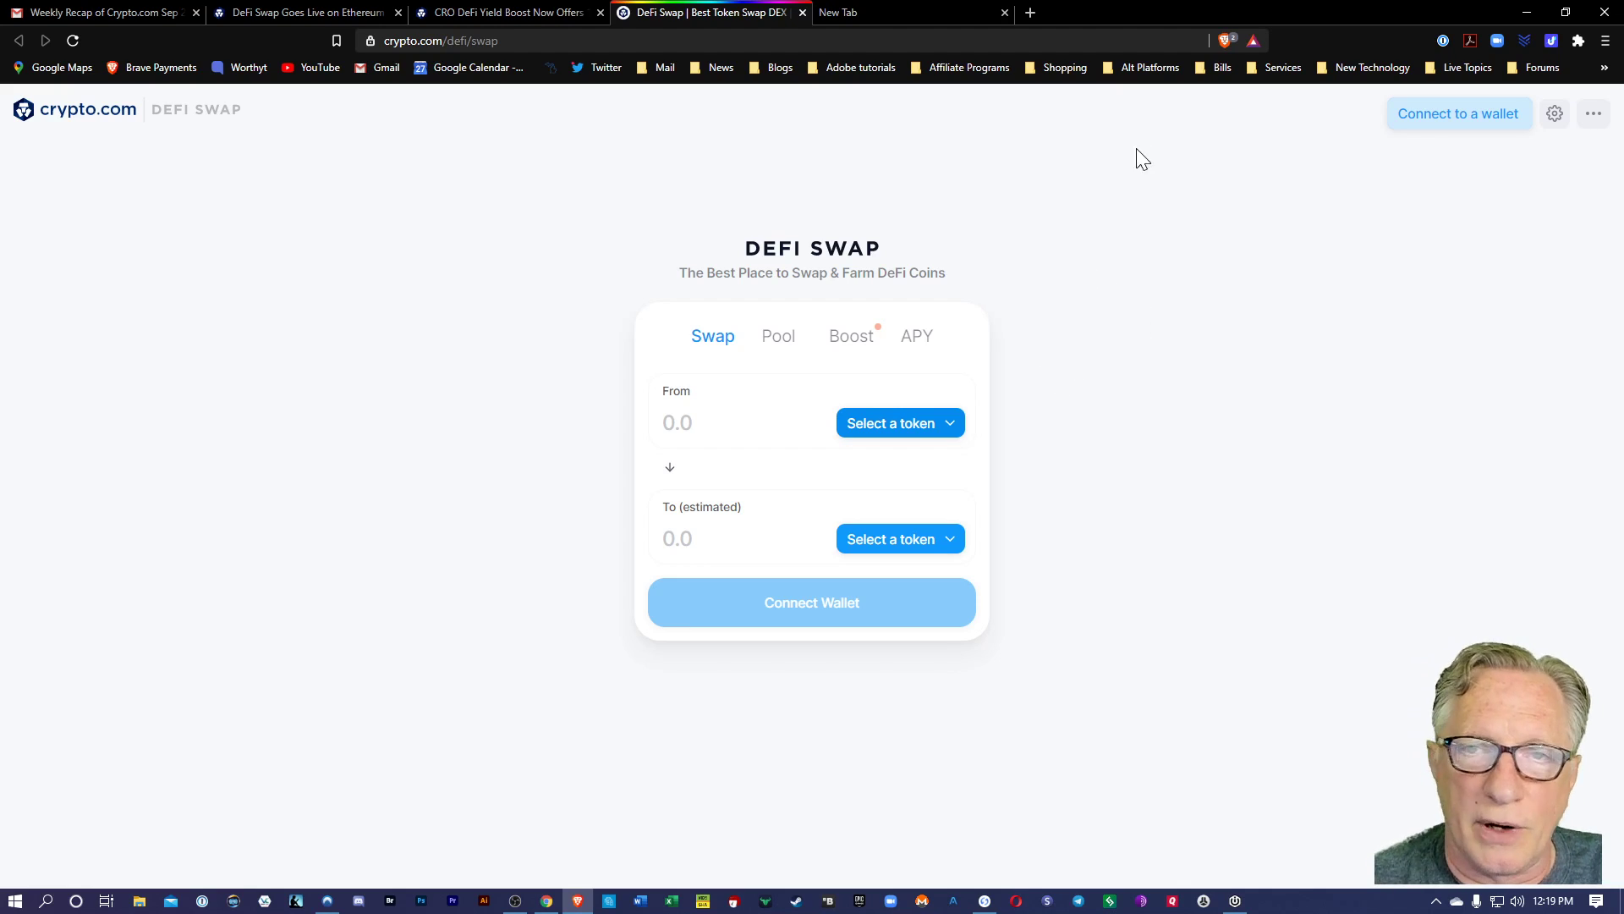
pyautogui.click(1463, 121)
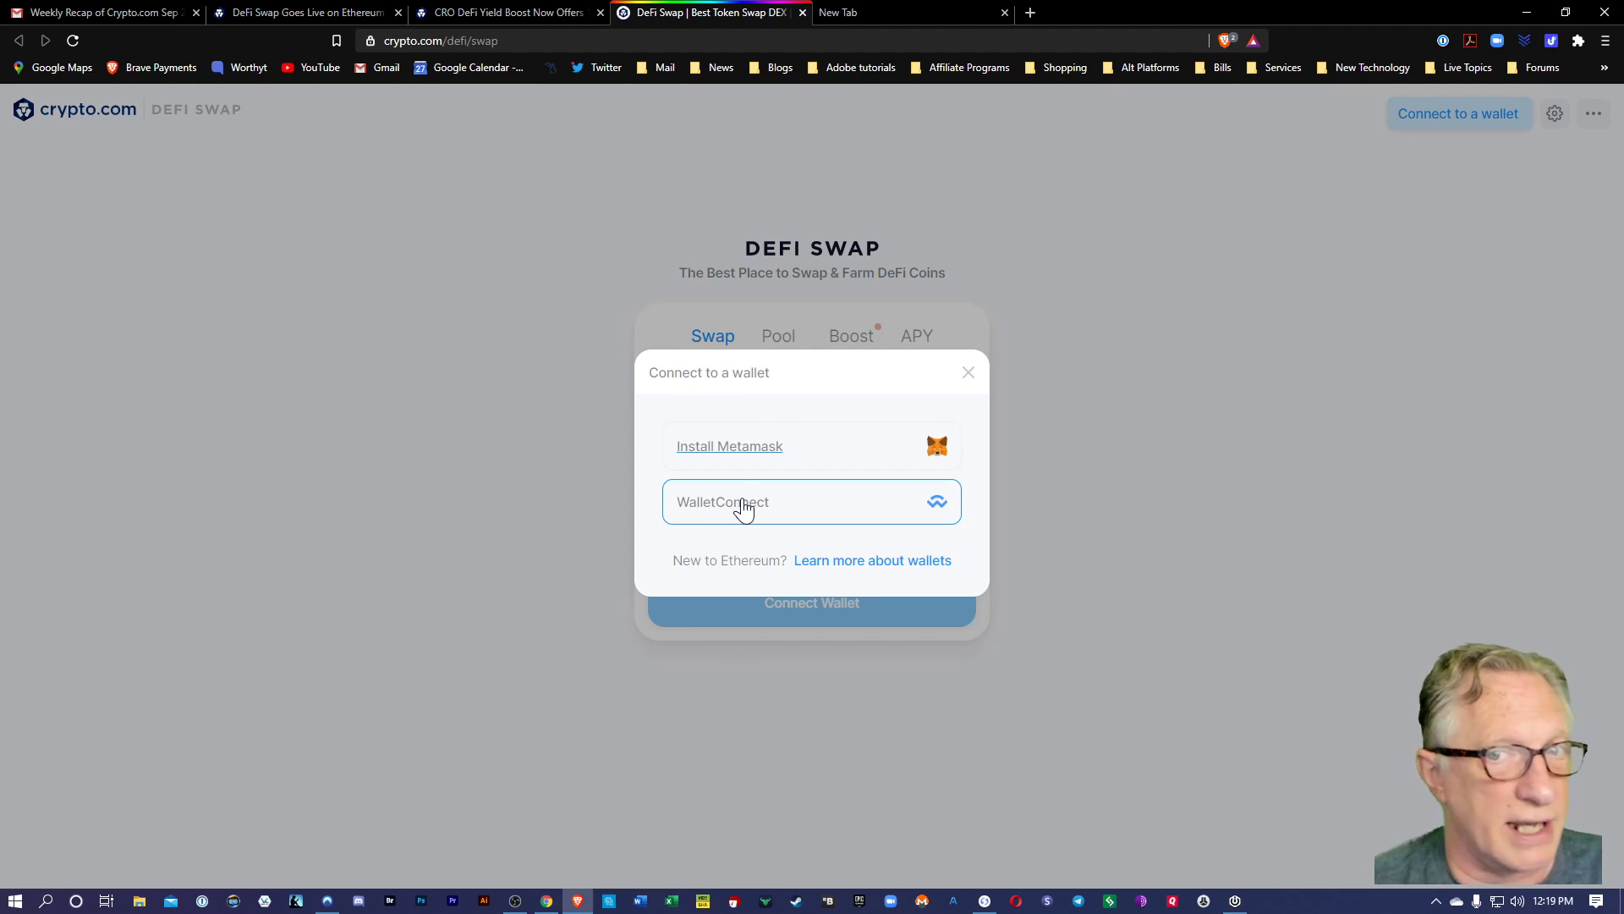
pyautogui.click(968, 375)
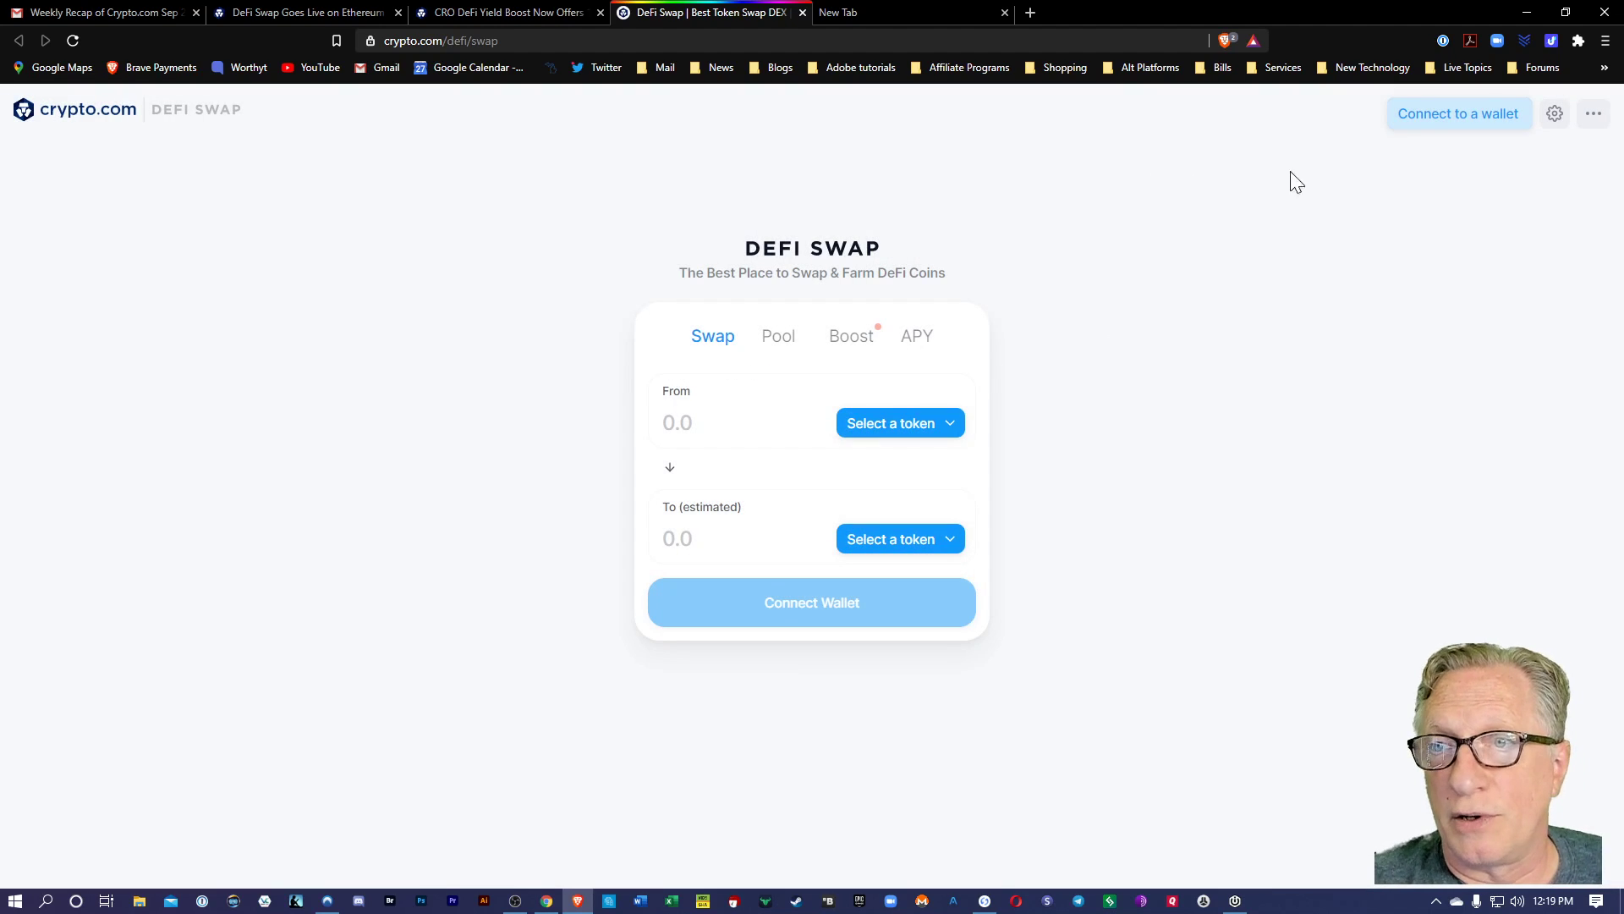
# Step: Open MetaMask from the Extensions menu and review Account 1's 0.2742 ETH and 100 USDT balances
pyautogui.click(1578, 40)
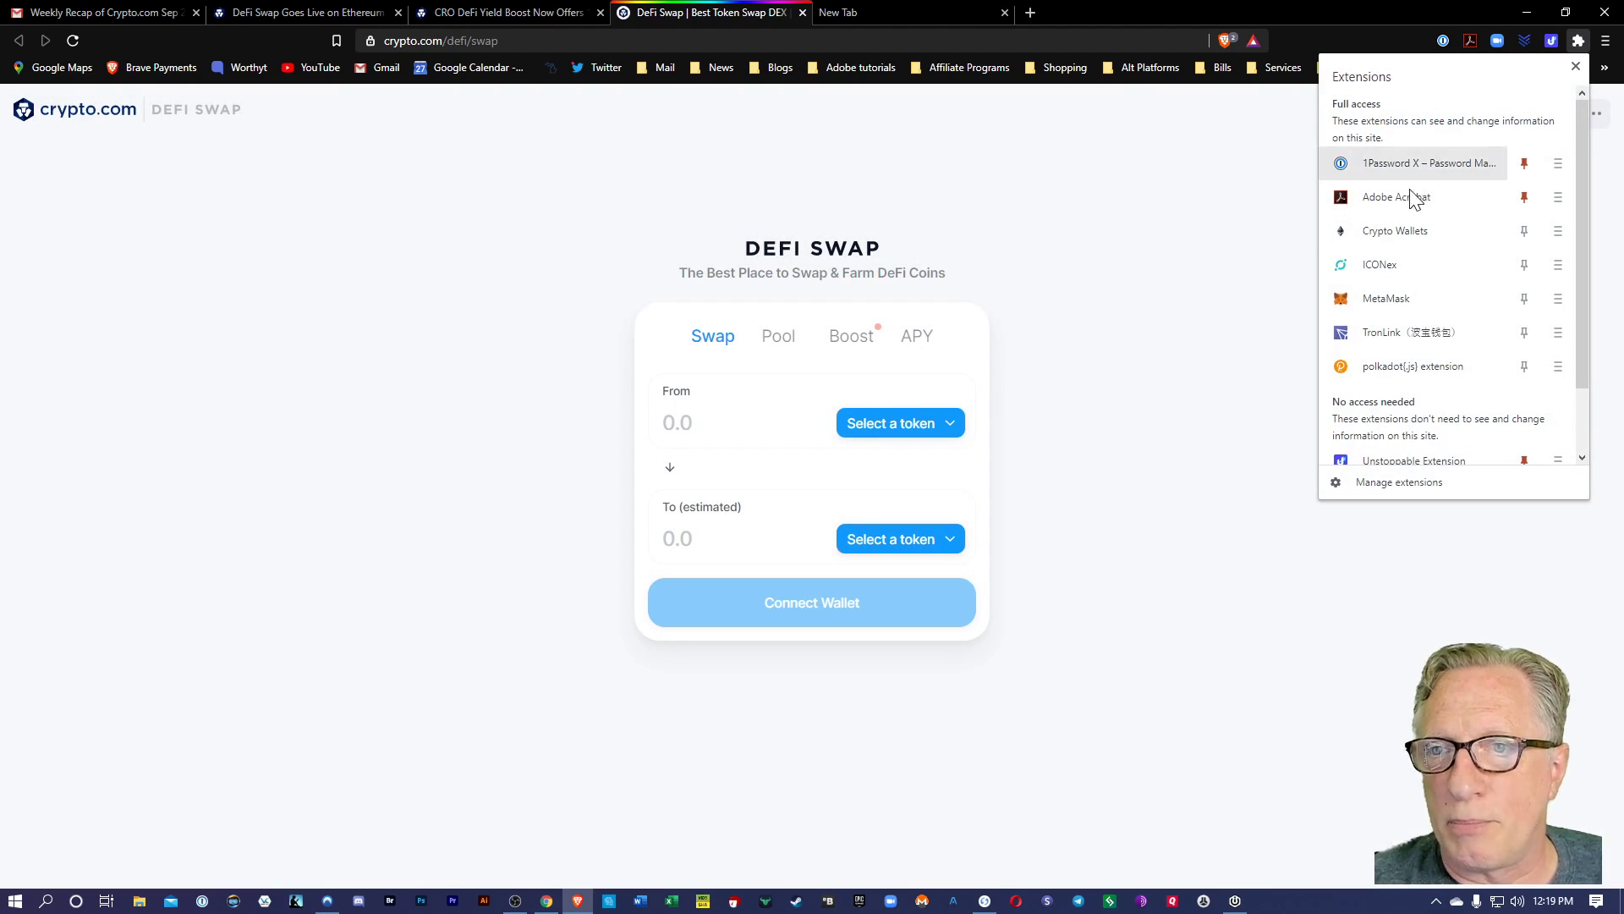
pyautogui.click(1387, 298)
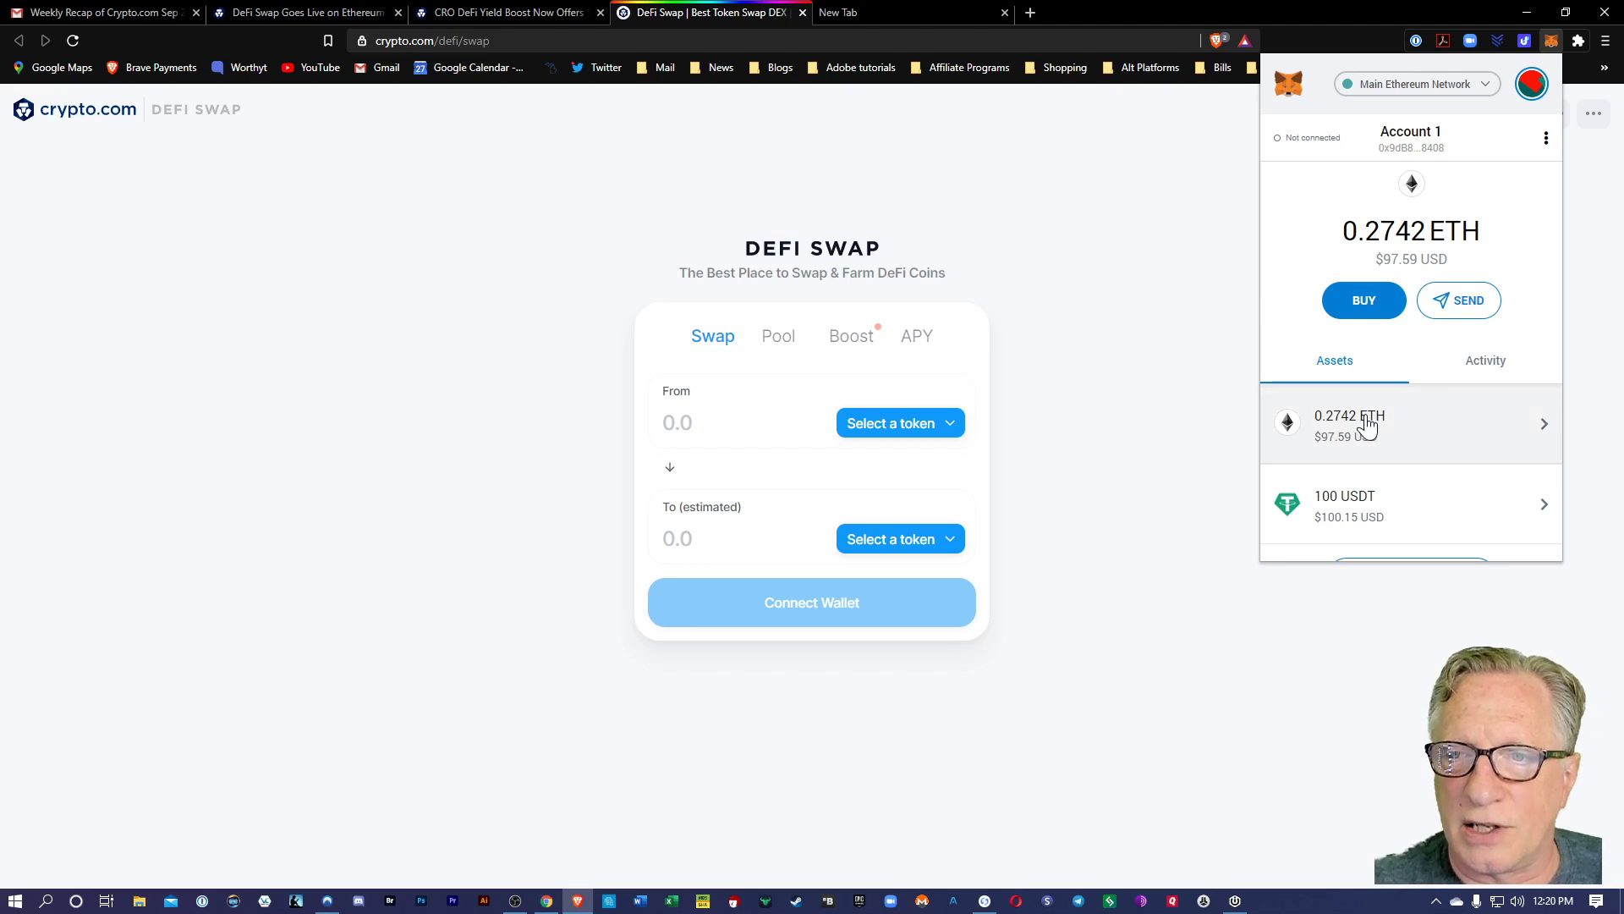
pyautogui.scroll(-1, 1398, 433)
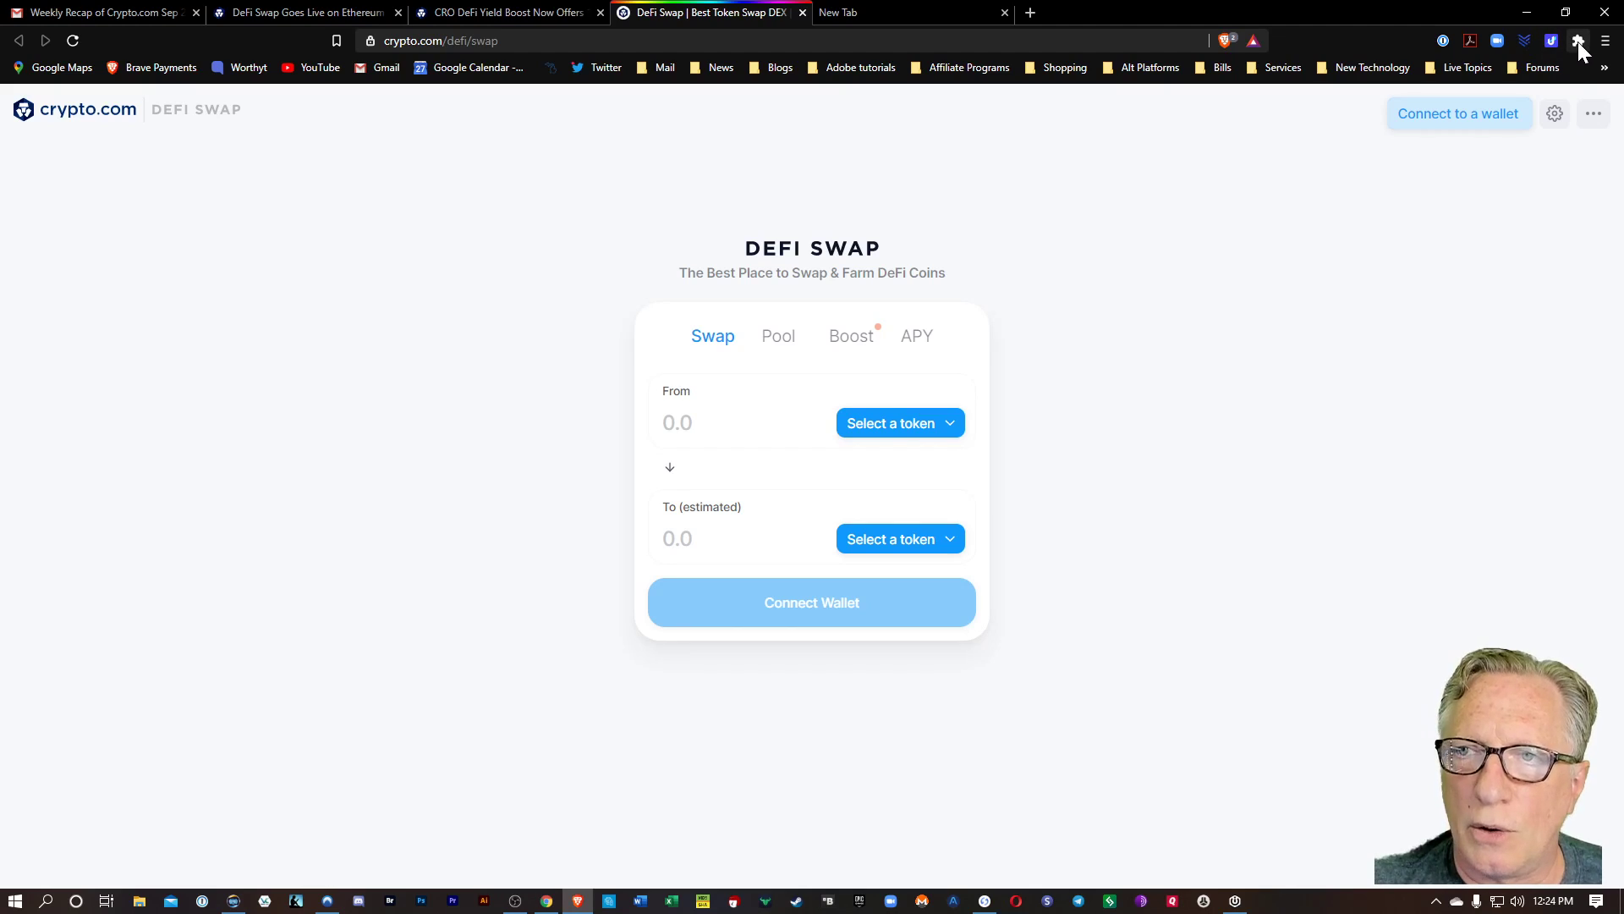
# Step: Open MetaMask's Account details for Account 1 to show its QR code and wallet address
pyautogui.click(1577, 40)
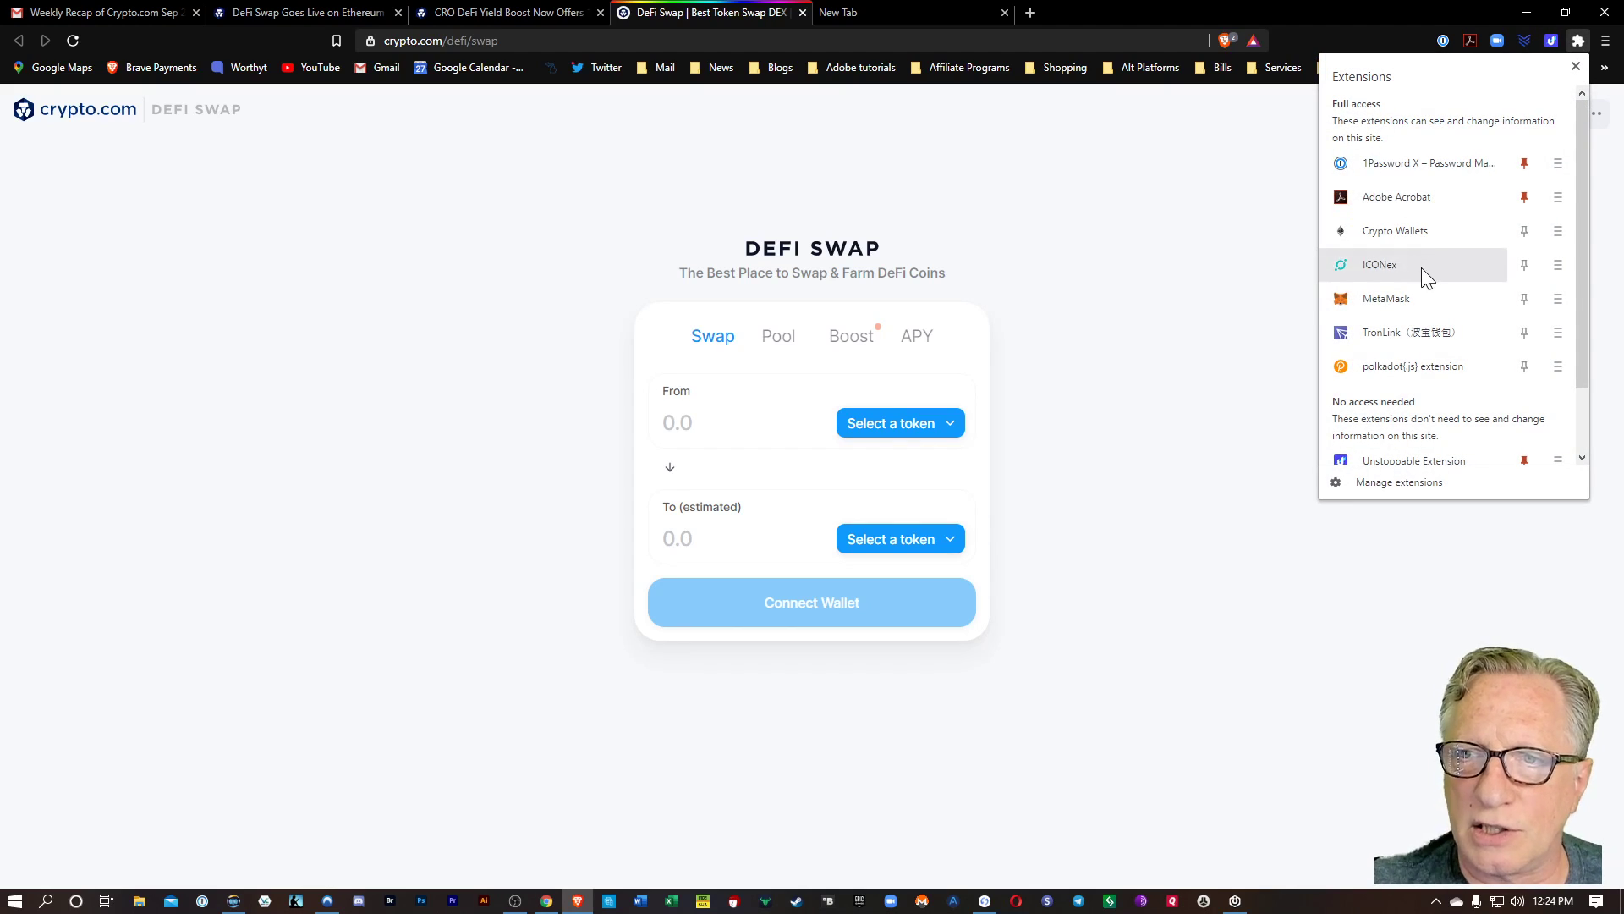
pyautogui.click(1419, 300)
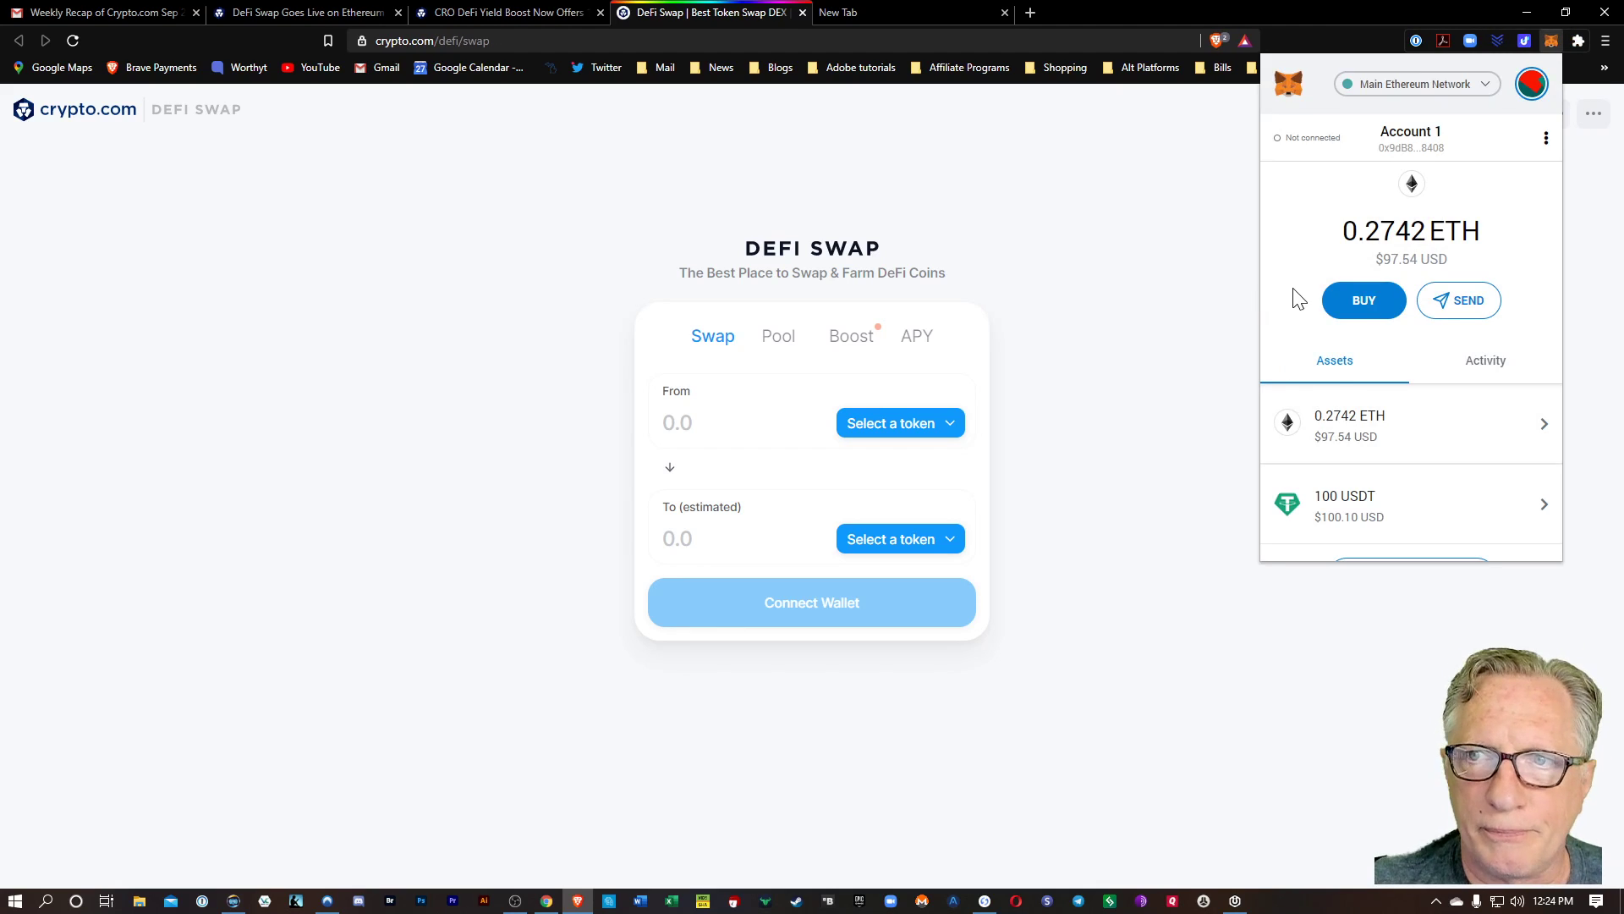
pyautogui.click(1548, 139)
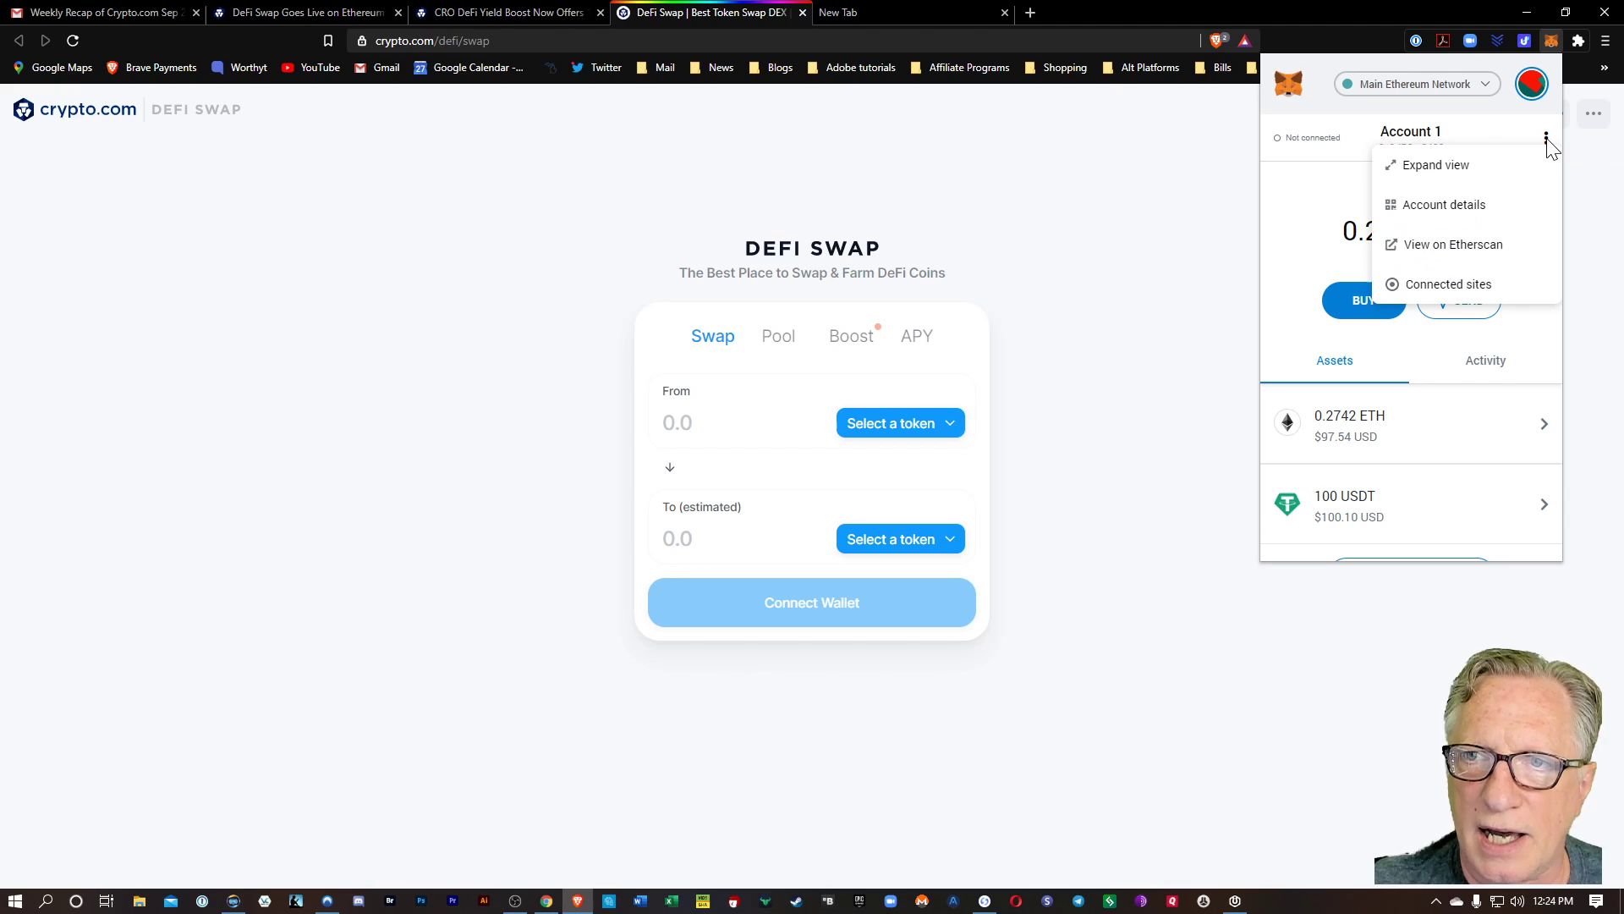
pyautogui.click(1479, 210)
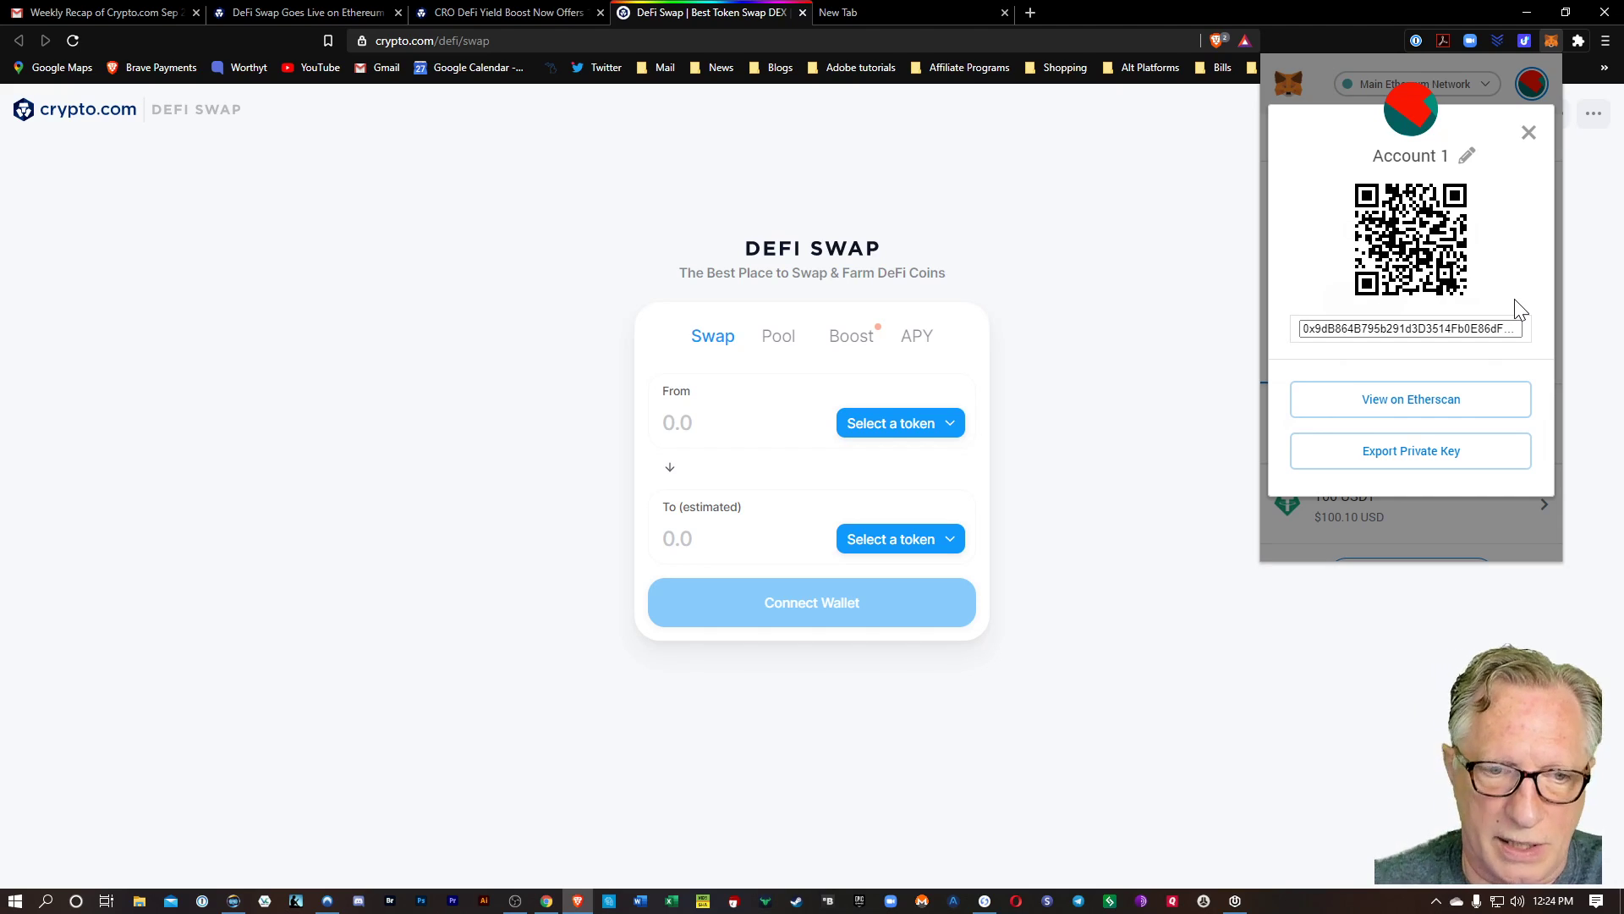
# Step: In the Crypto.com App, strip the 'ethereum:' prefix from the address and name the wallet 'Brave Metamask'
pyautogui.hotkey('alt', 'Tab')
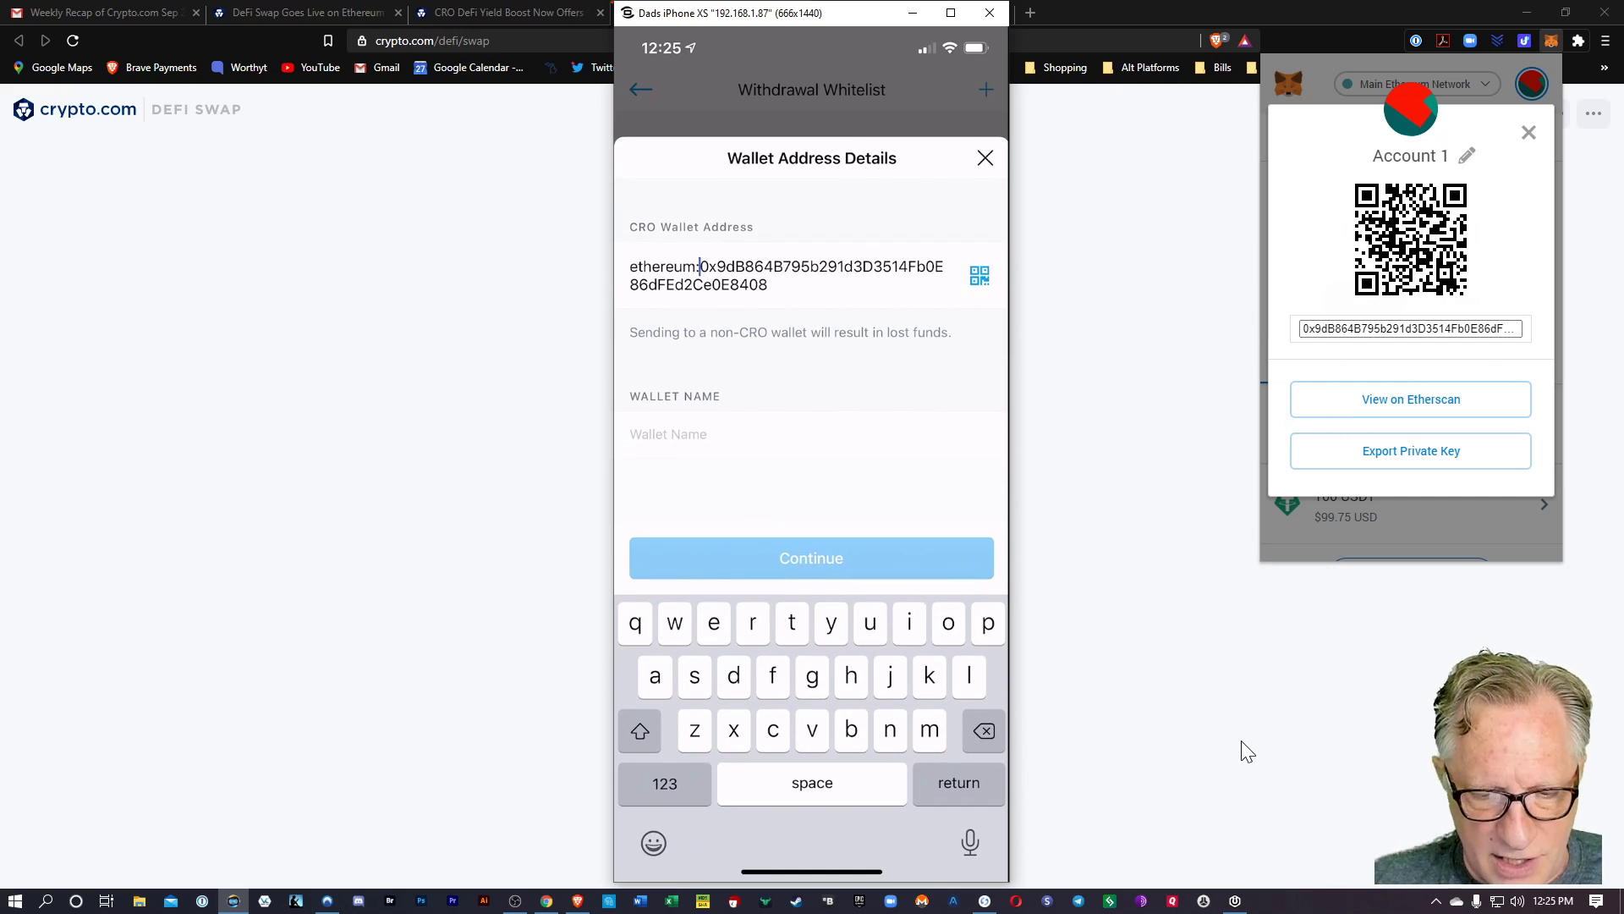
pyautogui.press('BackSpace')
pyautogui.press('BackSpace')
pyautogui.press('BackSpace')
pyautogui.press('BackSpace')
pyautogui.press('BackSpace')
pyautogui.press('BackSpace')
pyautogui.press('BackSpace')
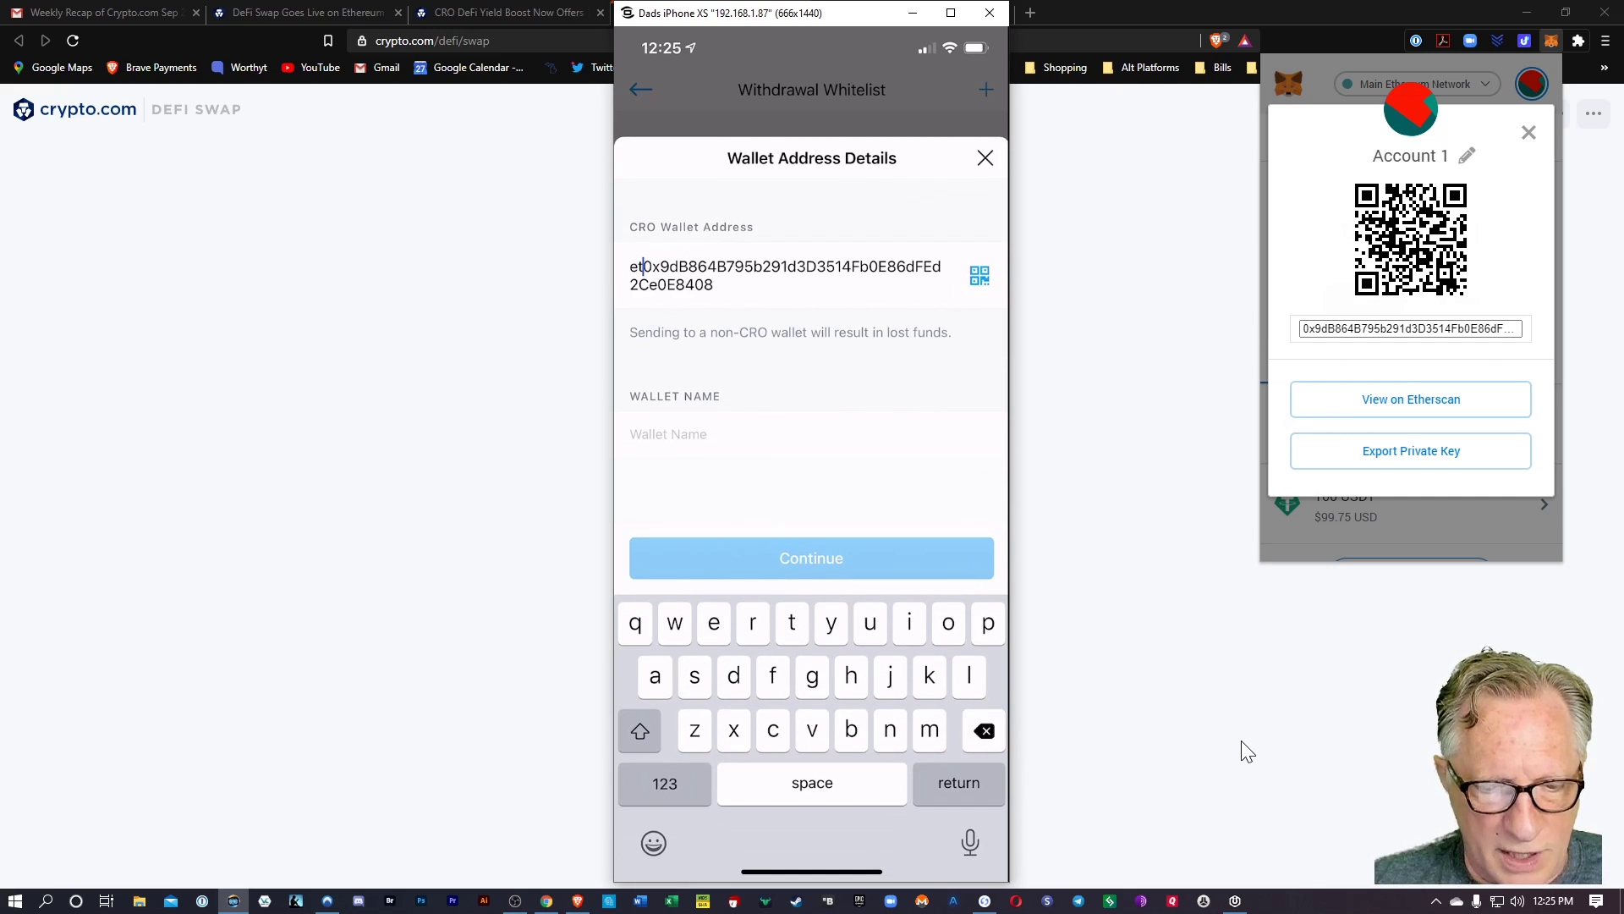
pyautogui.press('BackSpace')
pyautogui.press('BackSpace')
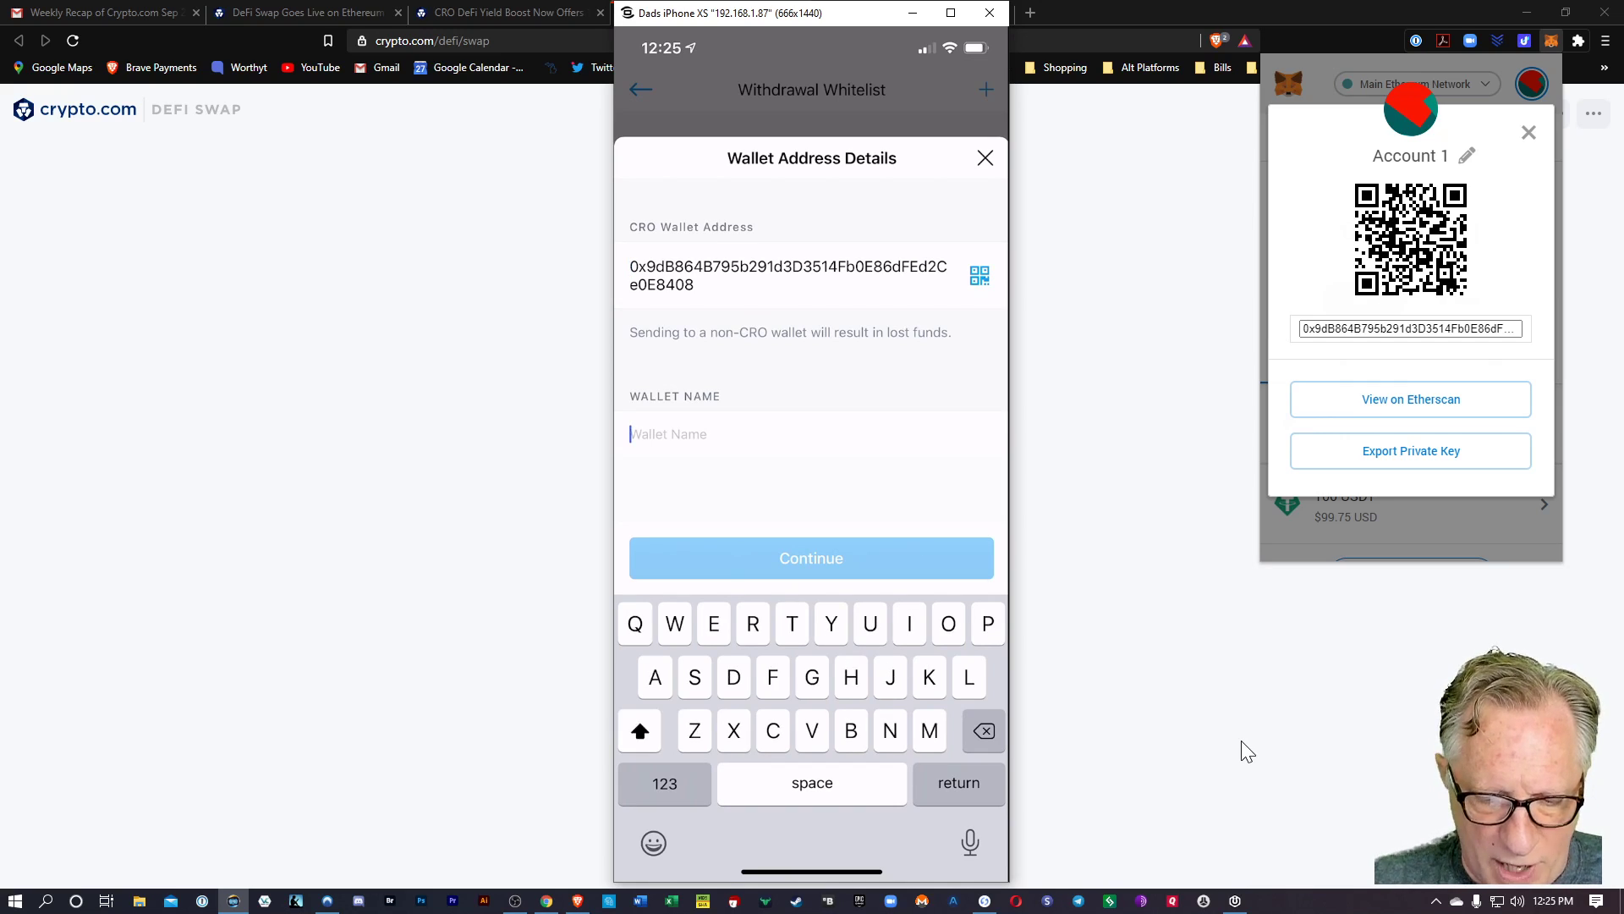
pyautogui.write('Brave Met')
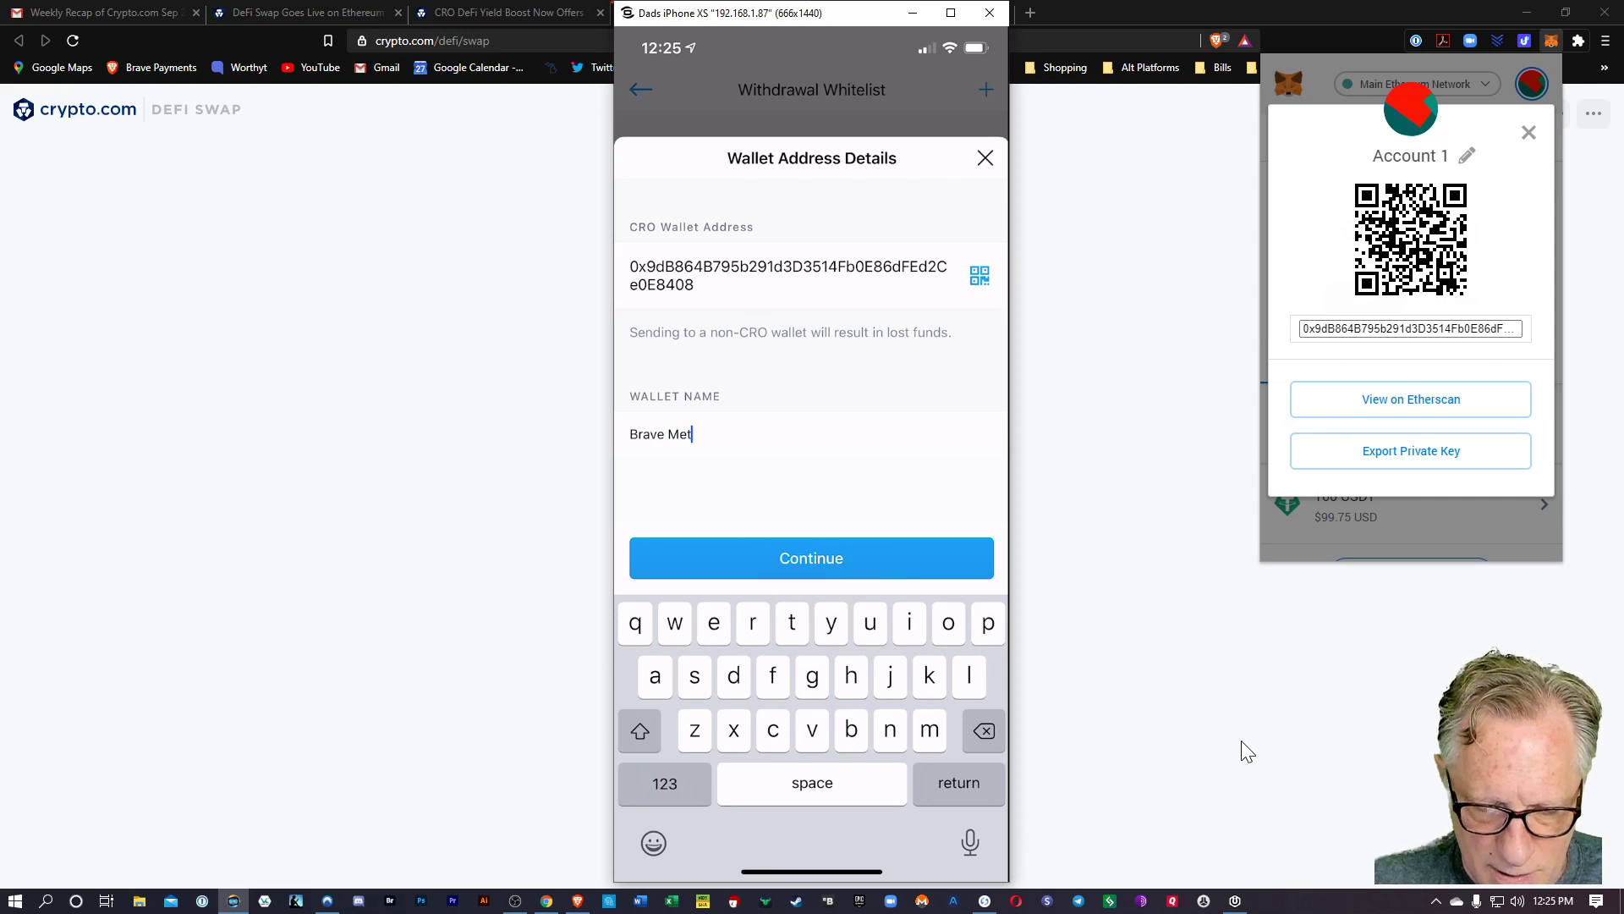
pyautogui.write('amask')
pyautogui.press('Return')
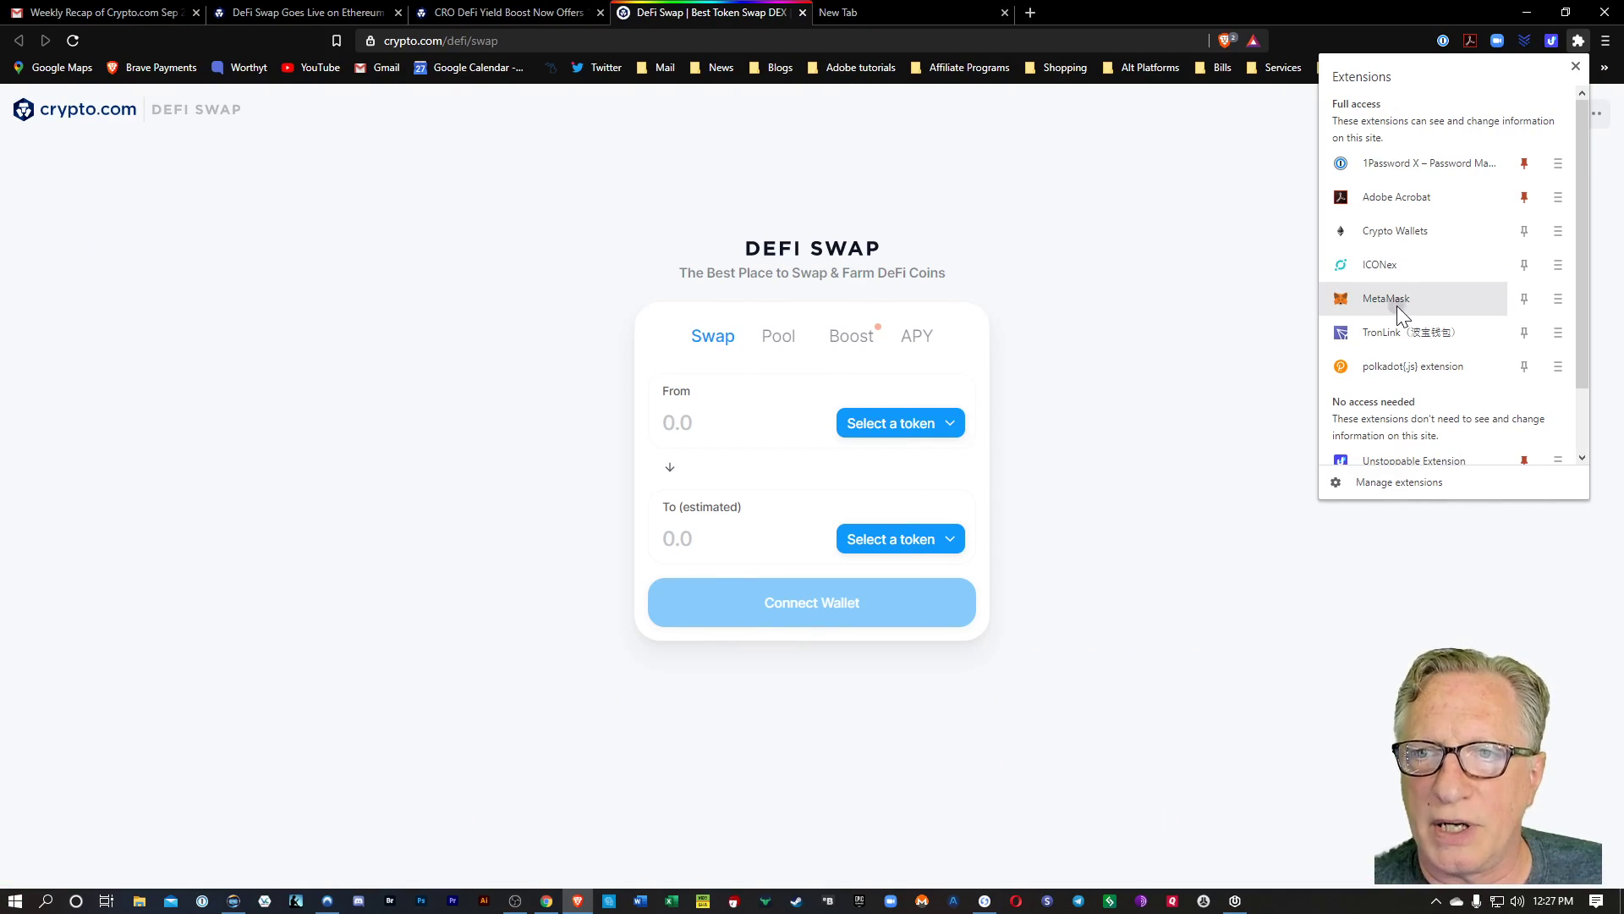
# Step: Search 'cro' in MetaMask's Add Token and add Crypto.com Chain (CRO), showing 0 CRO beside ETH and USDT
pyautogui.click(1221, 364)
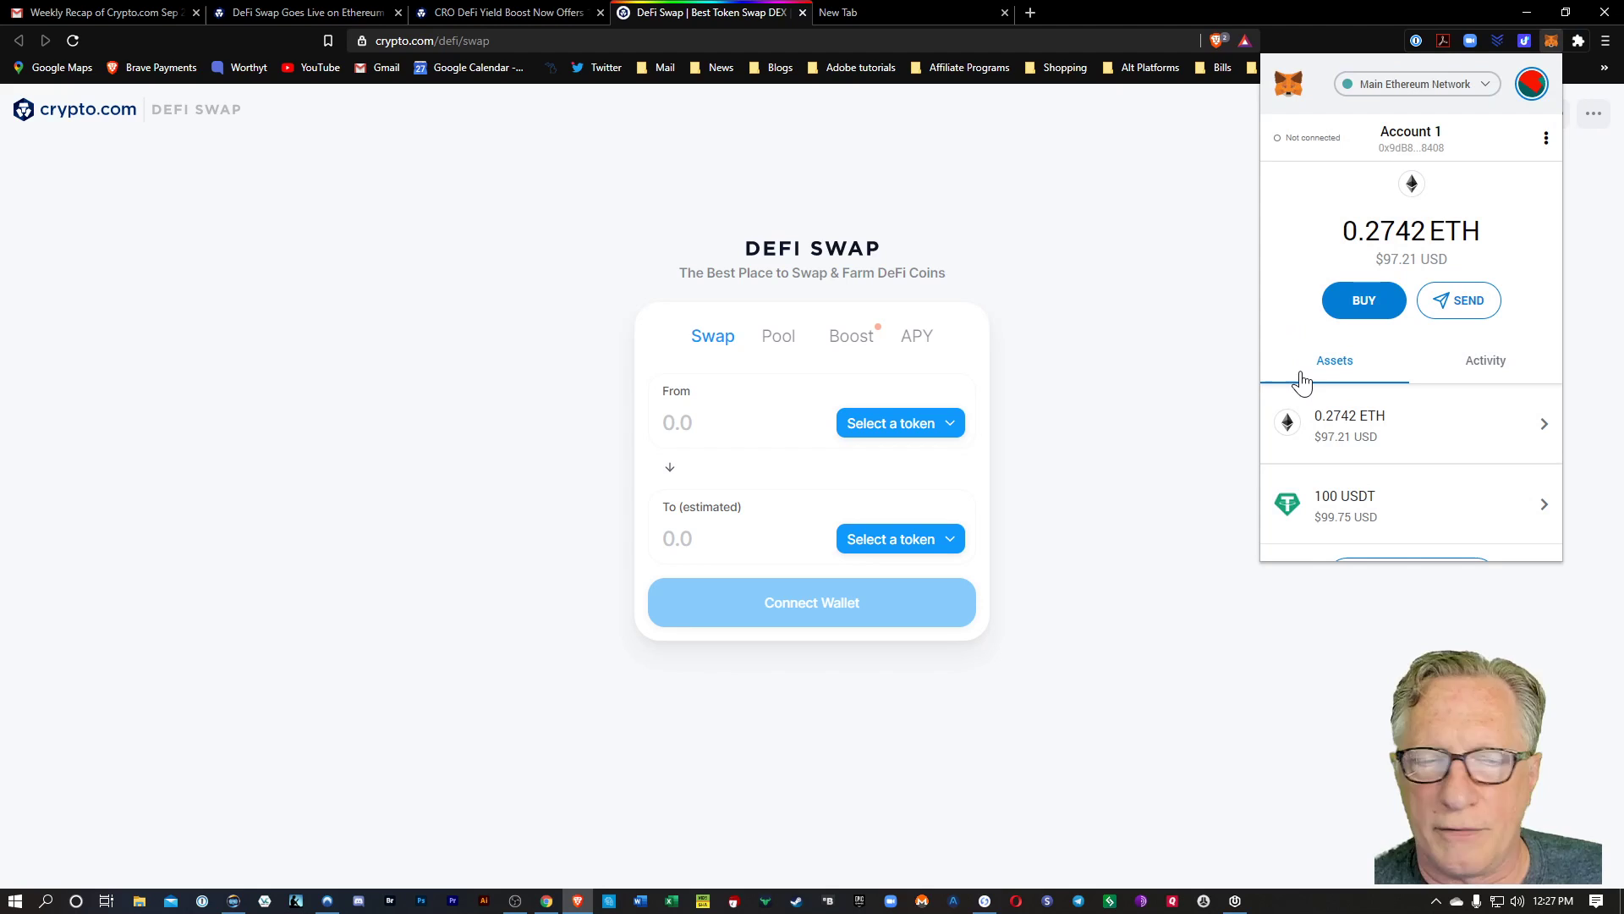
pyautogui.scroll(-1, 1354, 406)
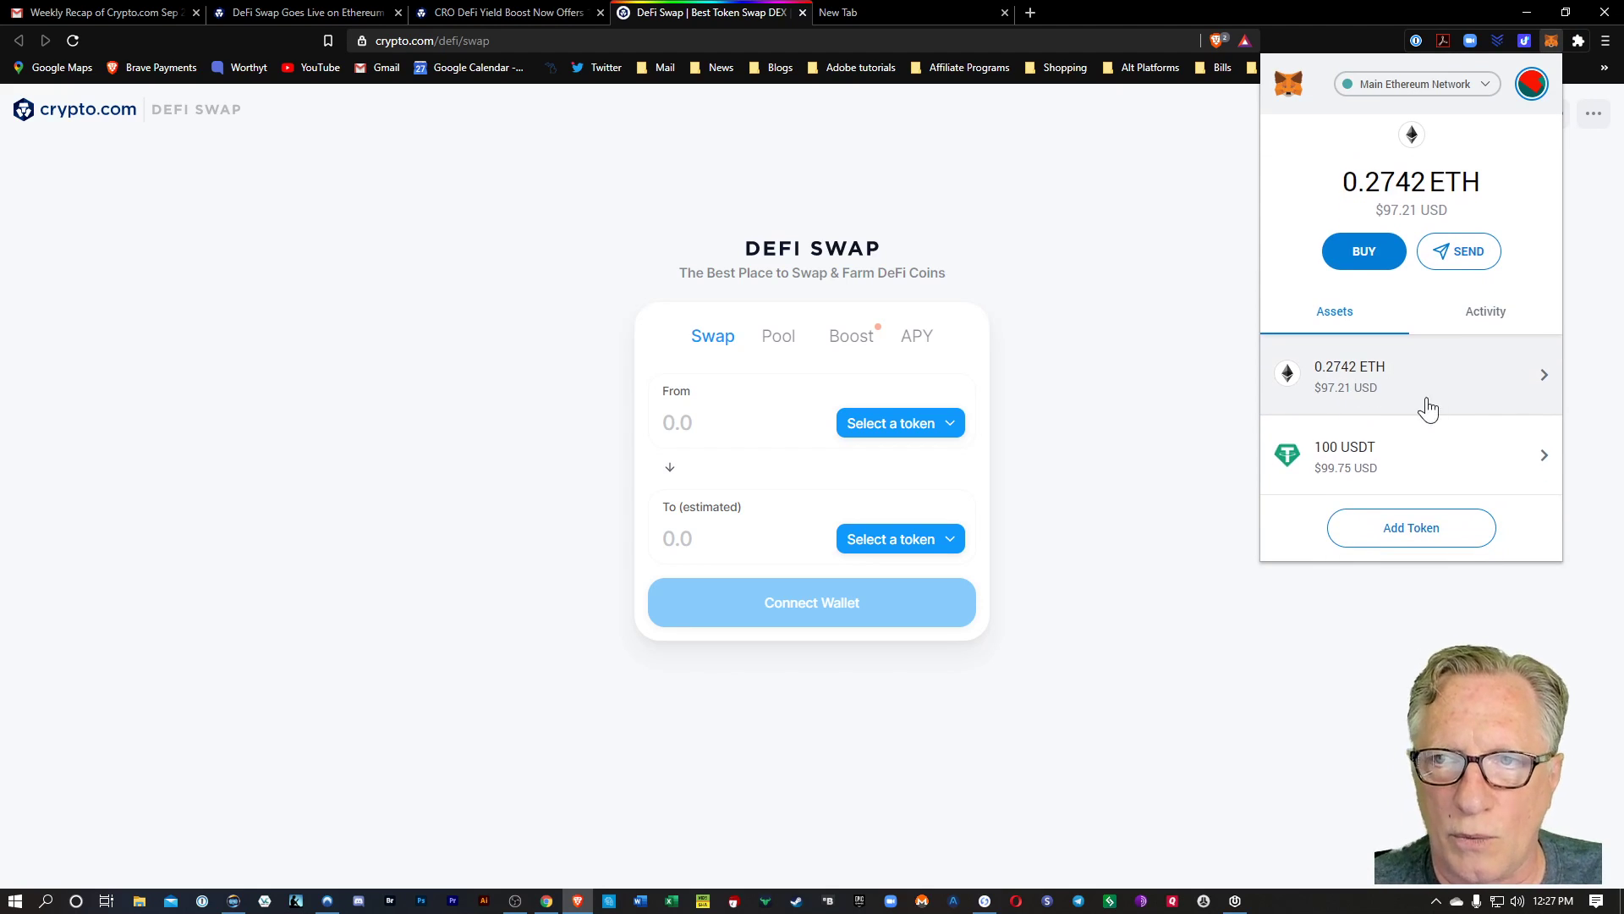
pyautogui.scroll(1, 1421, 414)
pyautogui.scroll(-1, 1438, 445)
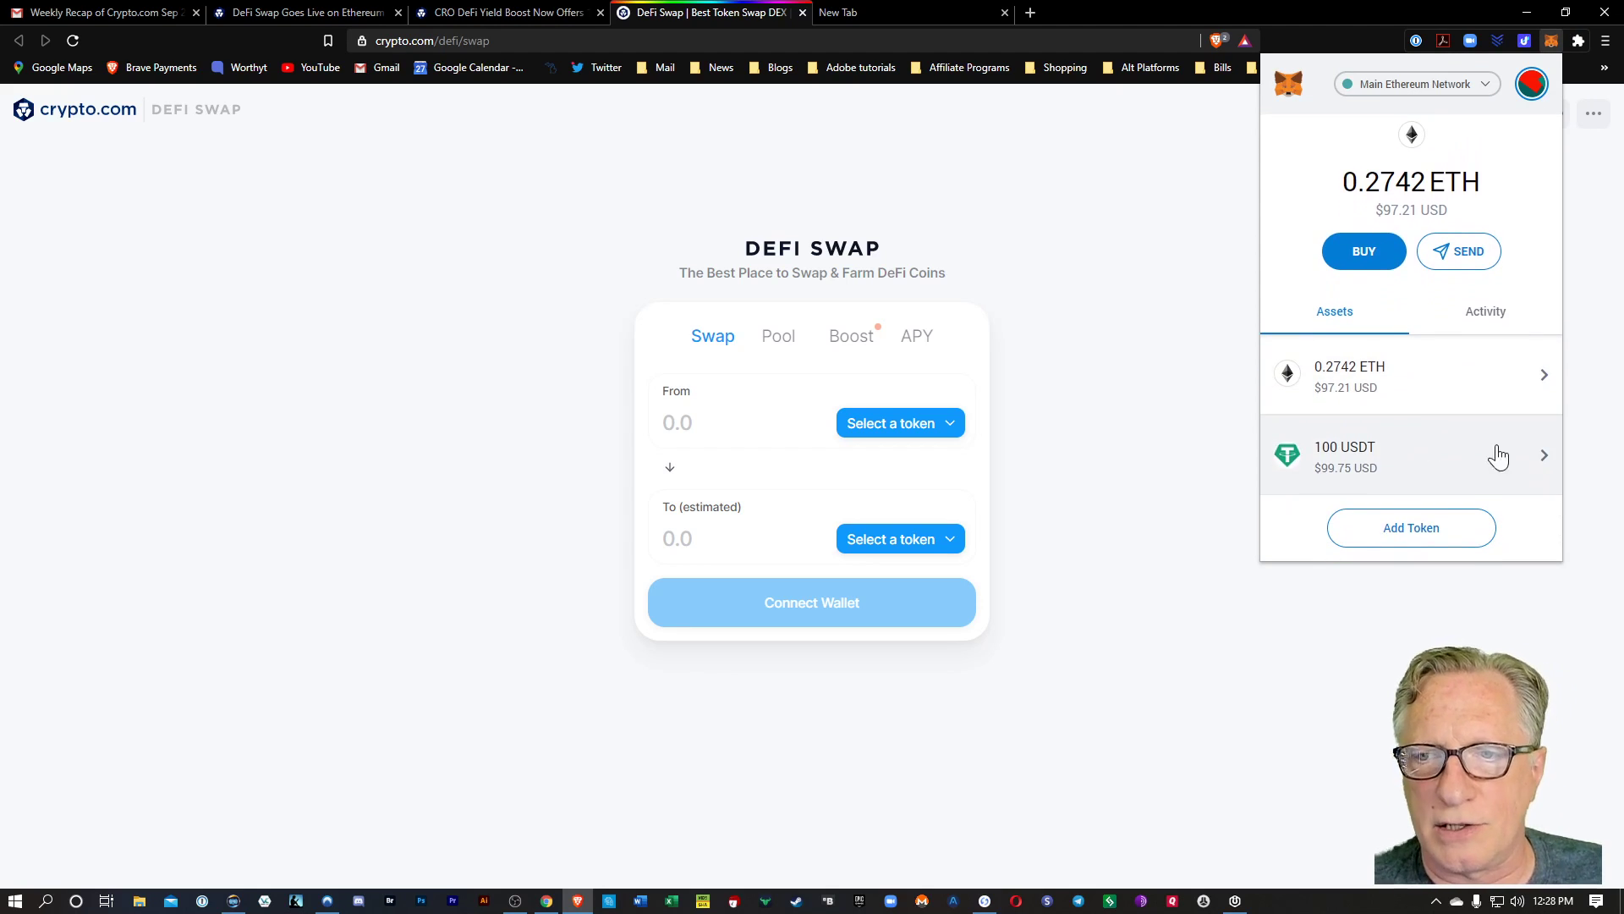
pyautogui.click(1410, 541)
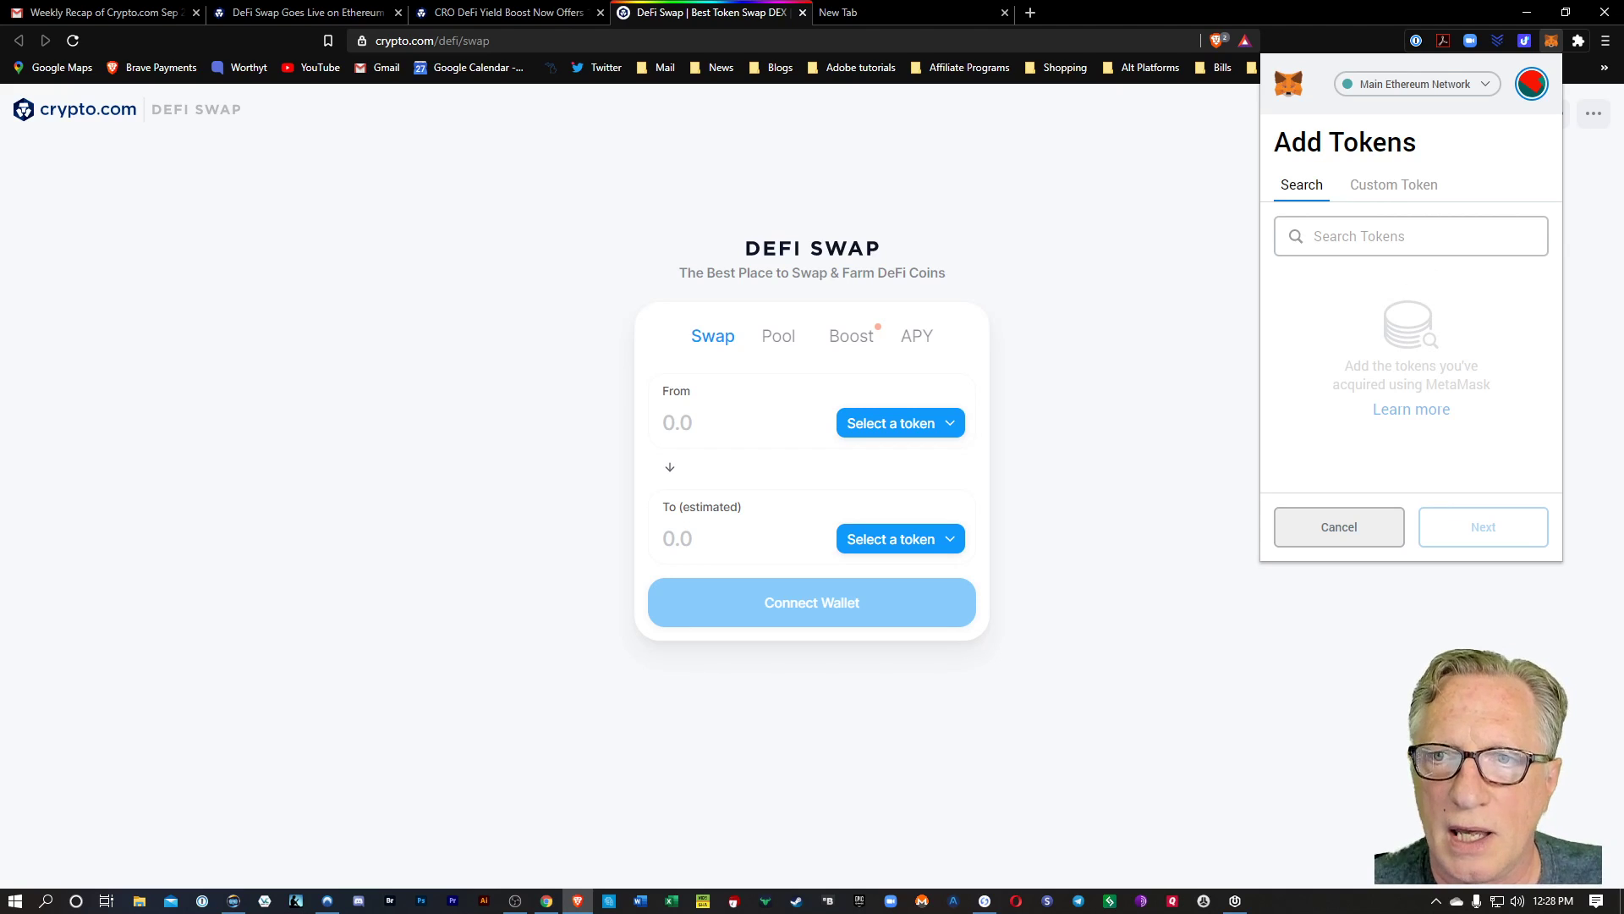
pyautogui.write('cro')
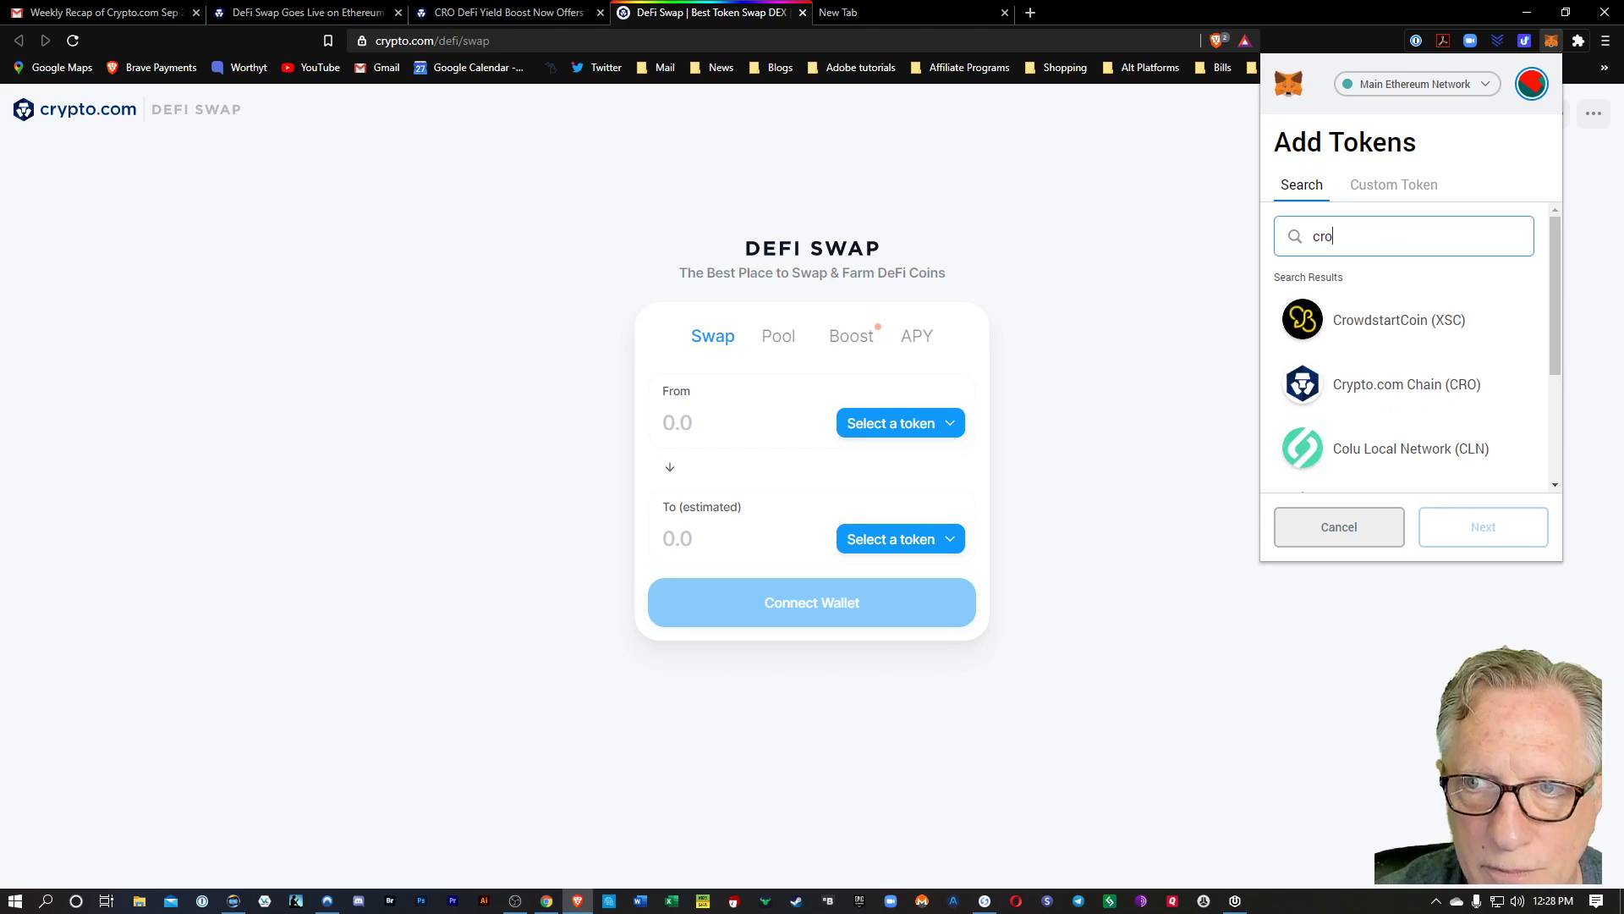
pyautogui.click(1357, 387)
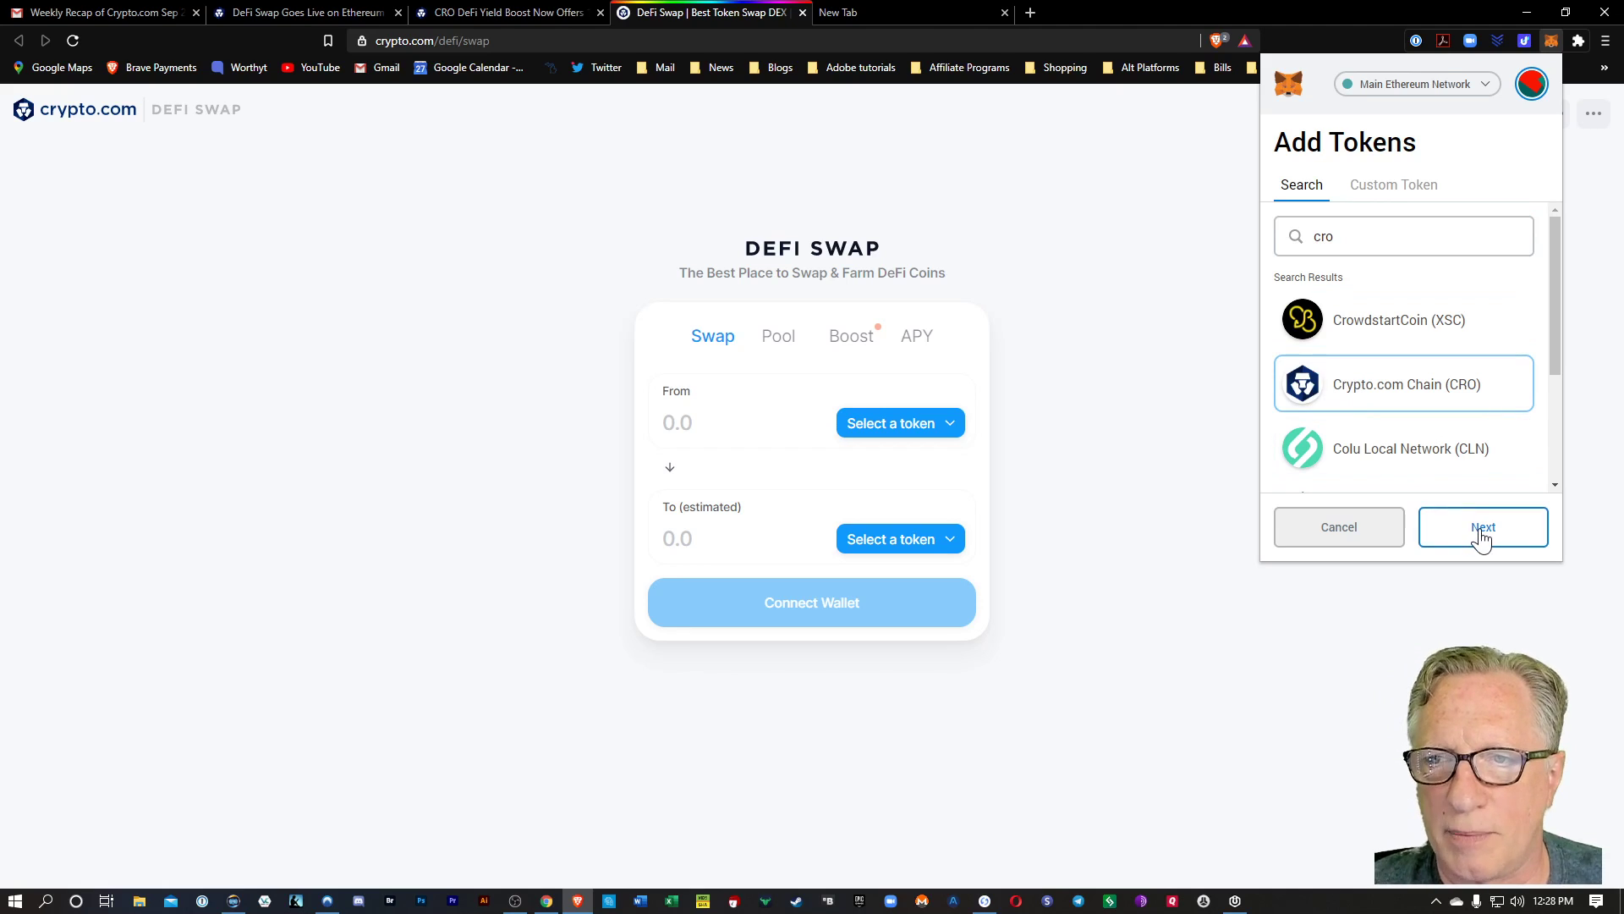
pyautogui.click(1478, 531)
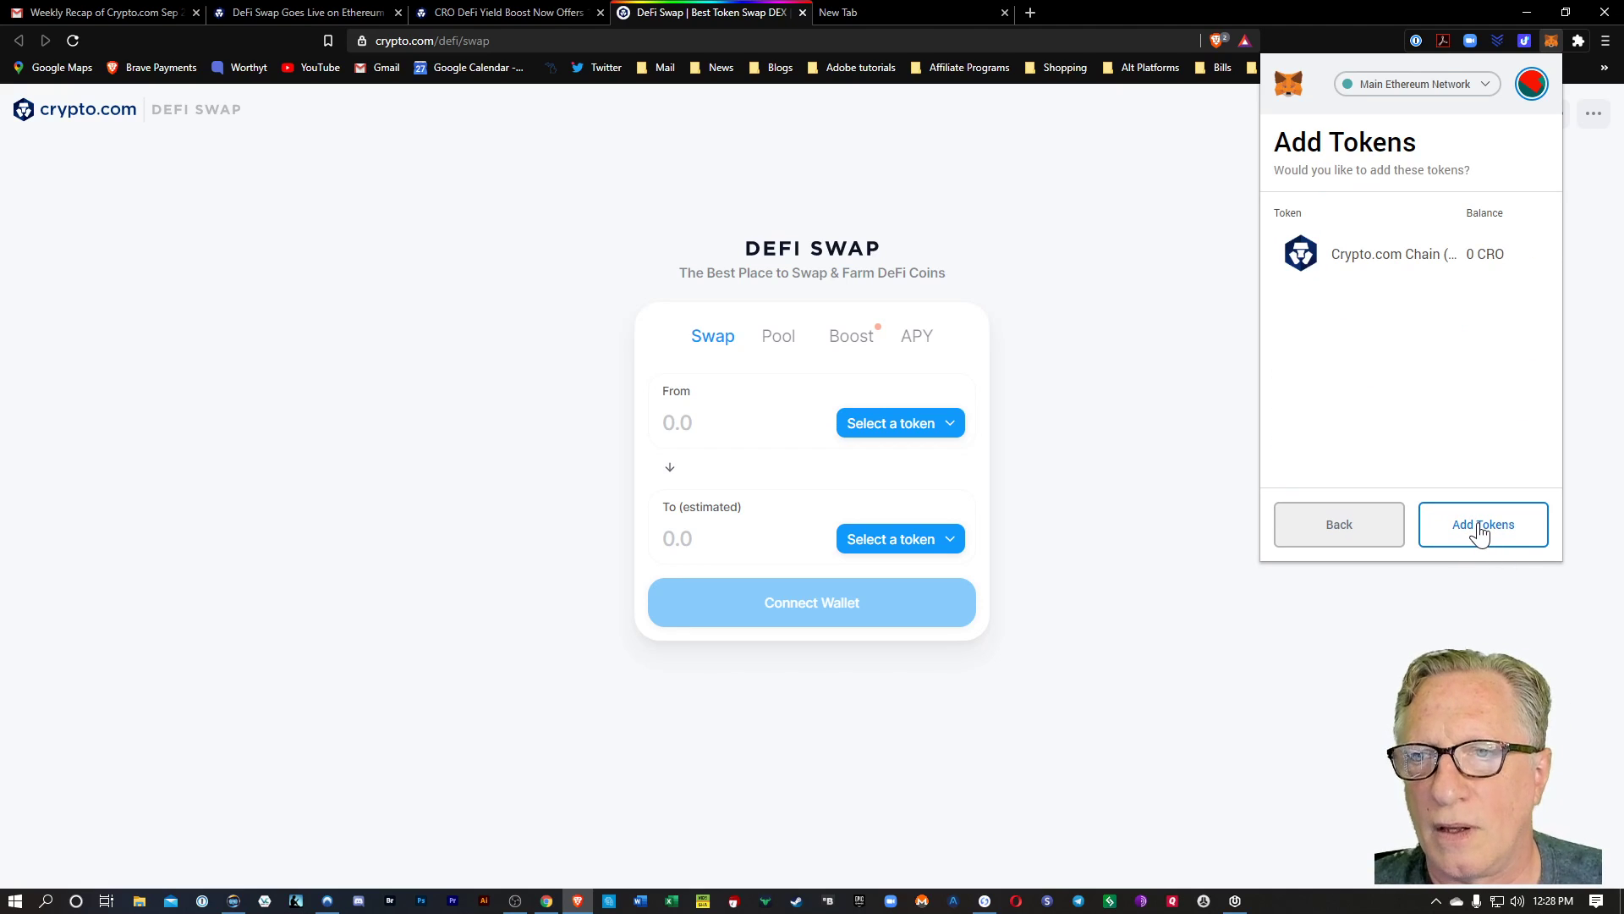
pyautogui.click(1482, 533)
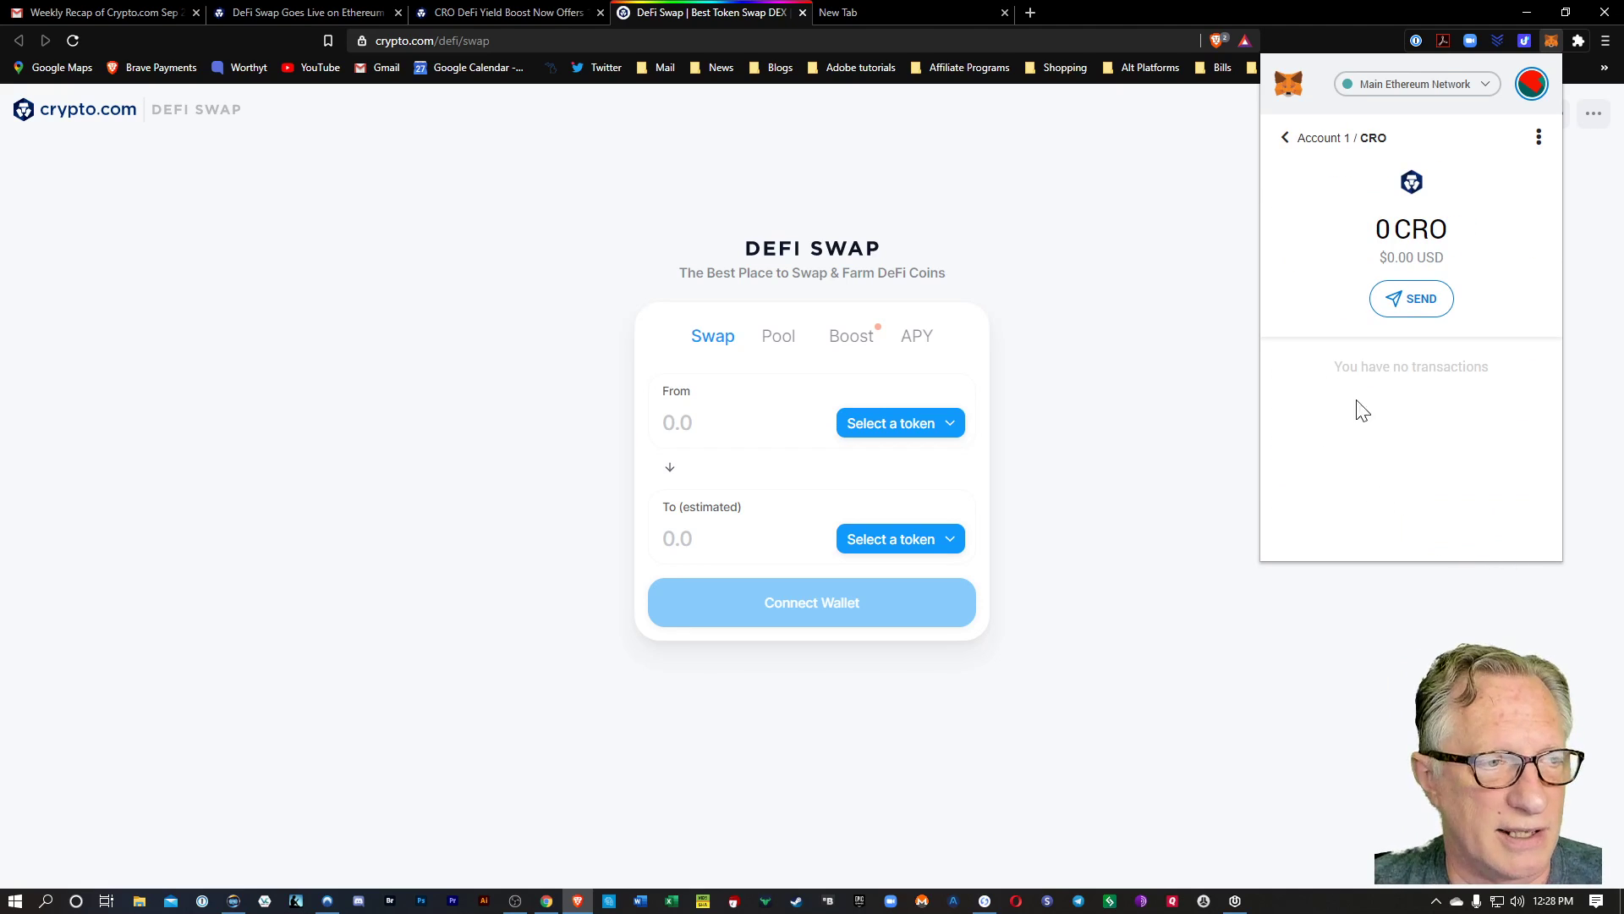
pyautogui.click(1310, 142)
pyautogui.scroll(-2, 1310, 305)
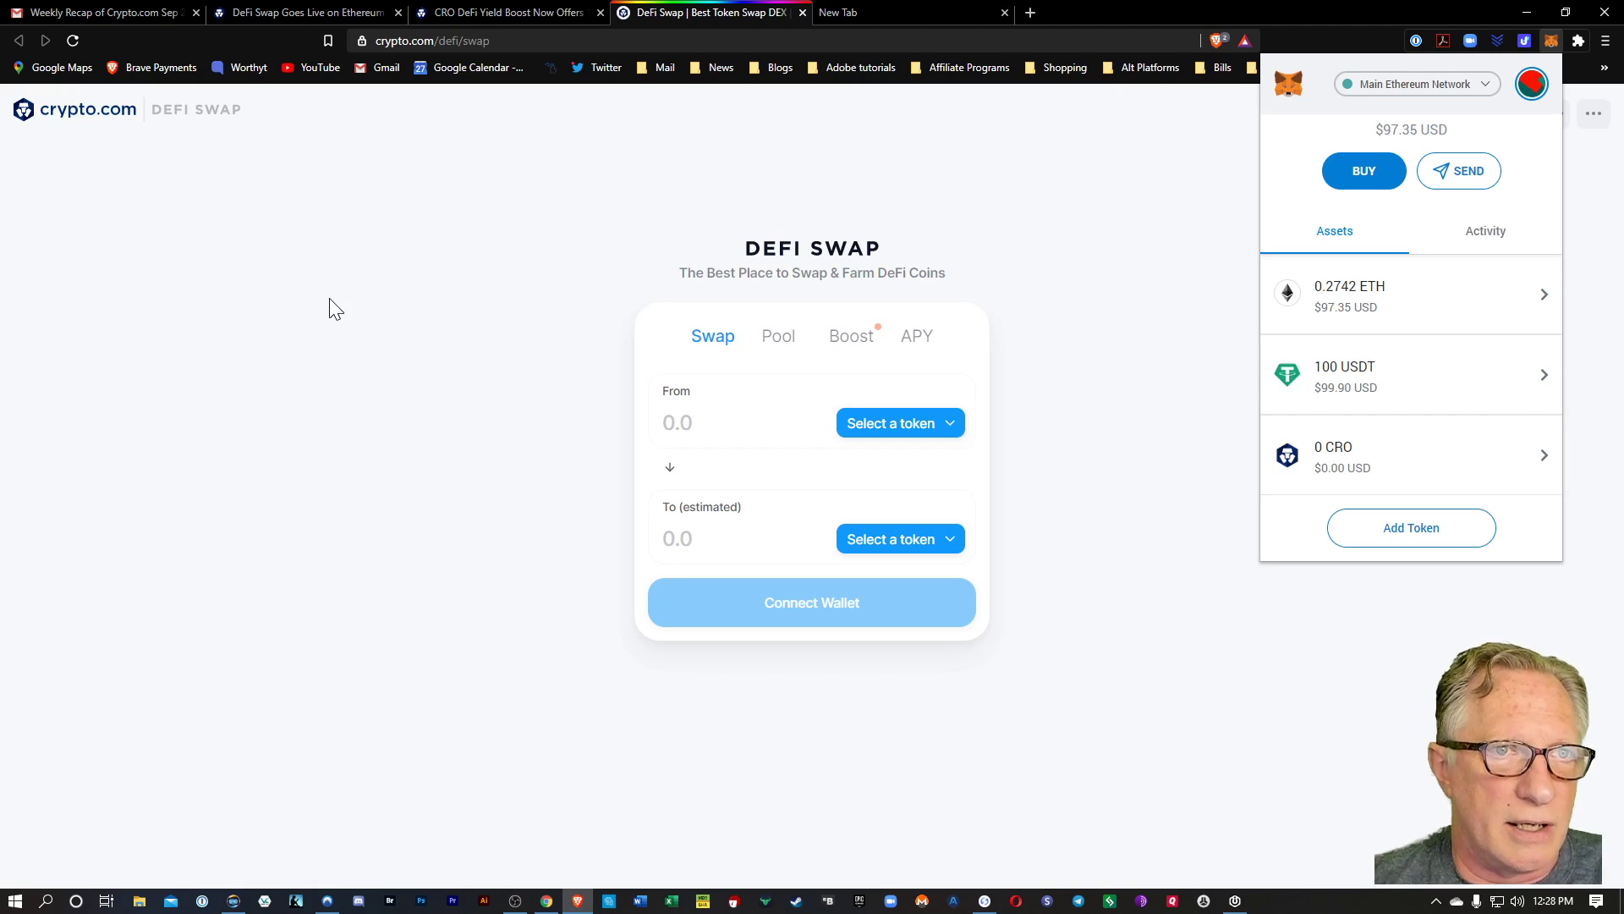
# Step: Switch to the 'DeFi Swap Goes Live' post and scroll to its supported token list
pyautogui.click(312, 8)
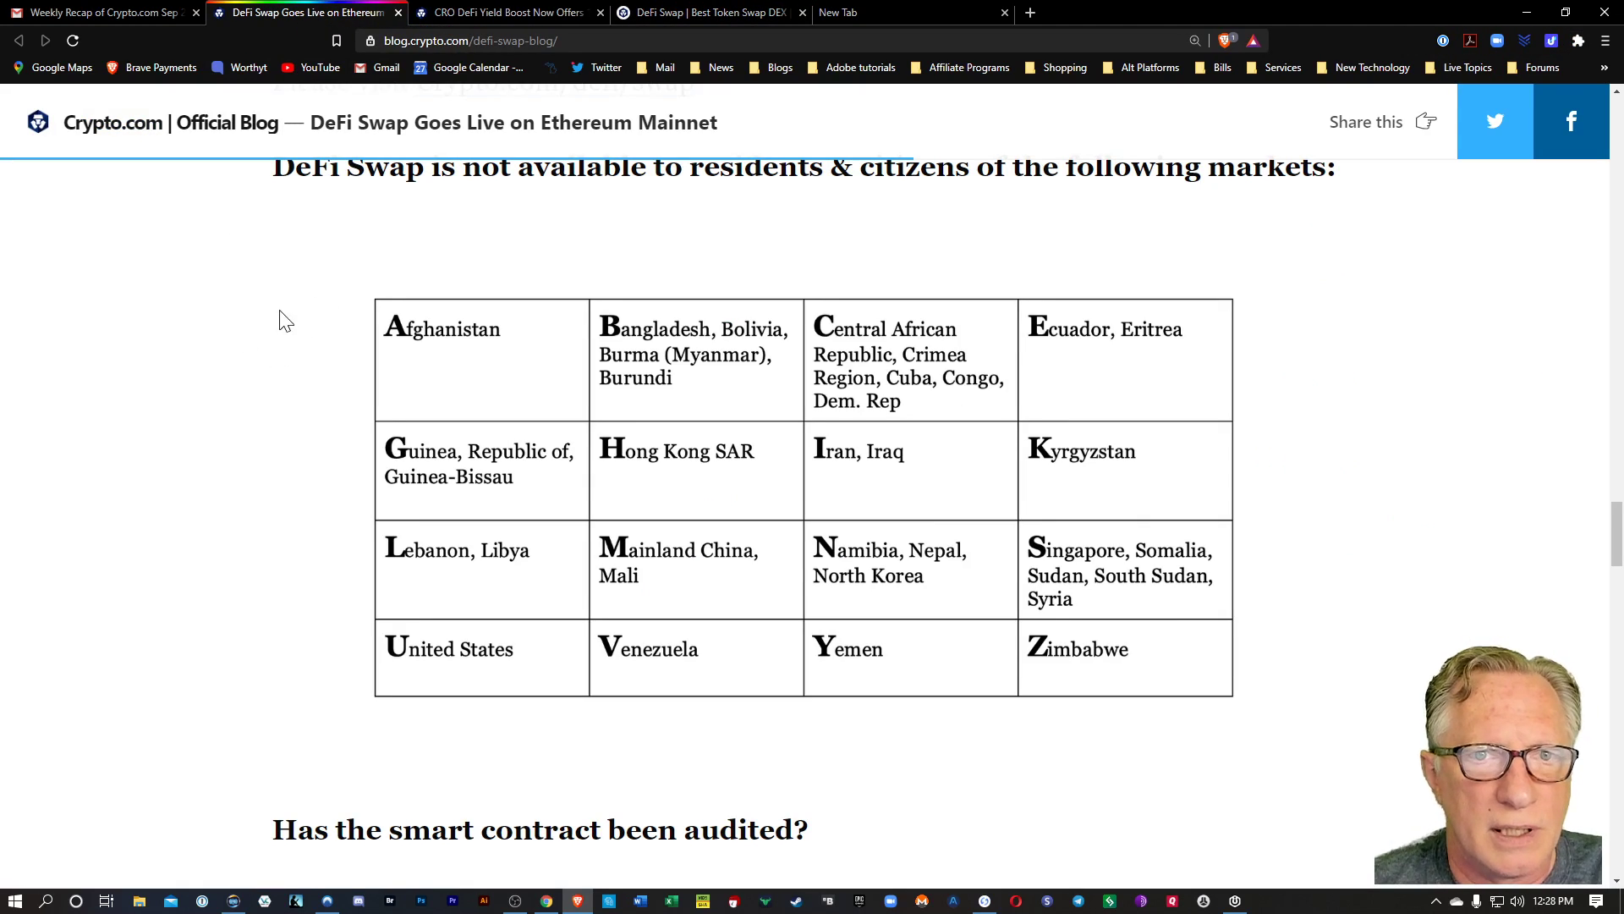
pyautogui.scroll(5, 898, 390)
pyautogui.scroll(-2, 890, 385)
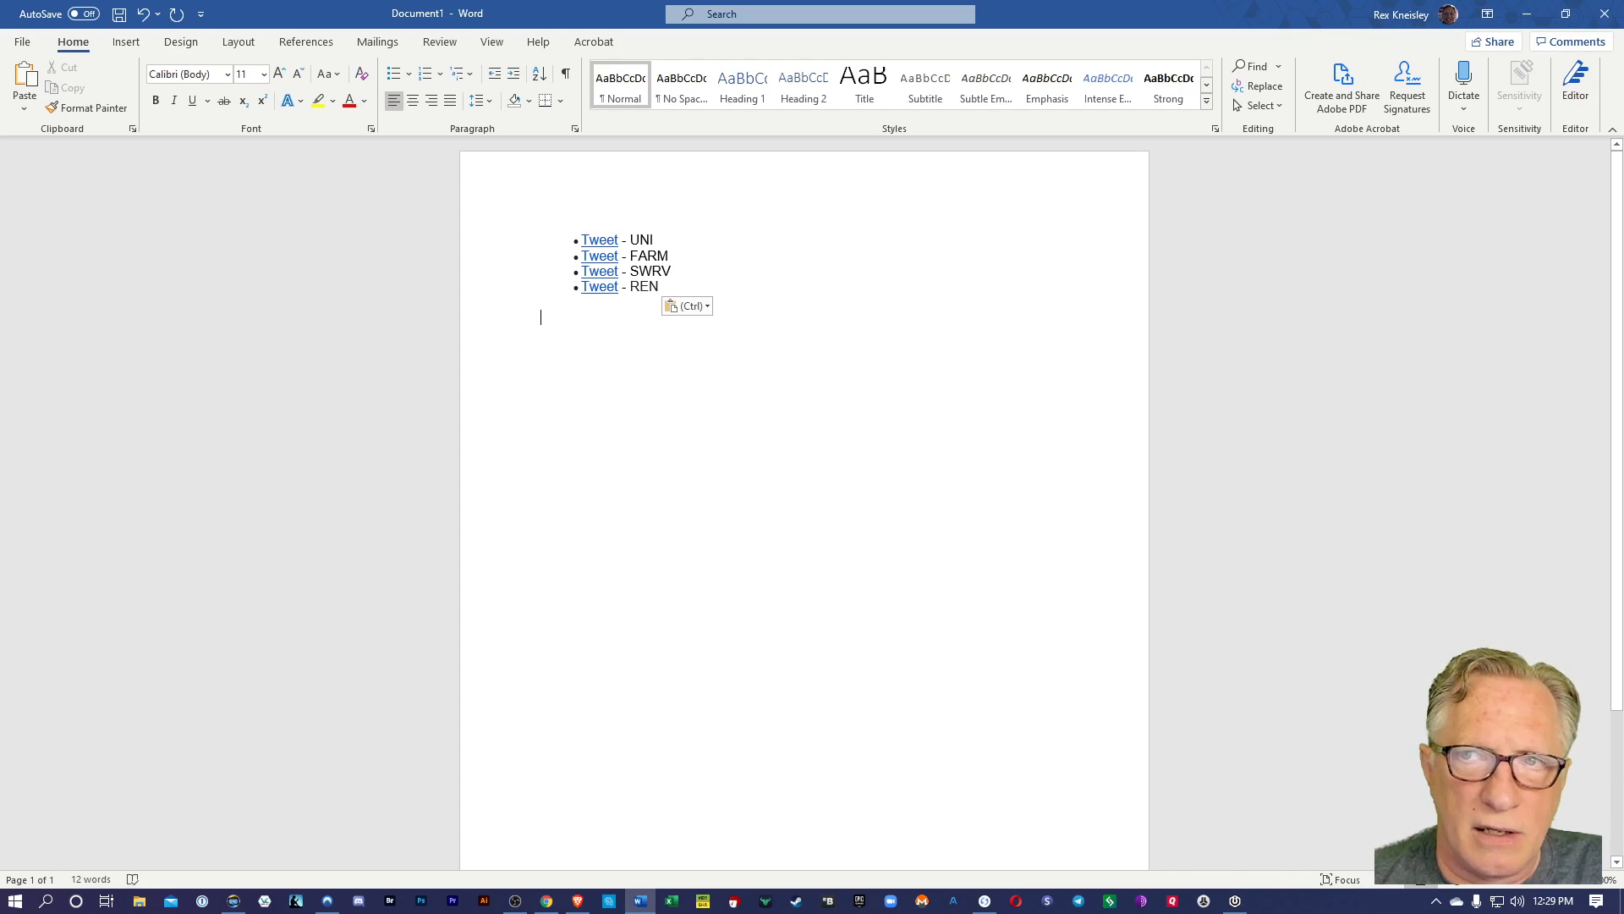
# Step: Leave Word, check MetaMask's 316.965 CRO balance, then bring up DeFi Swap's wallet connection dialog
pyautogui.click(1528, 15)
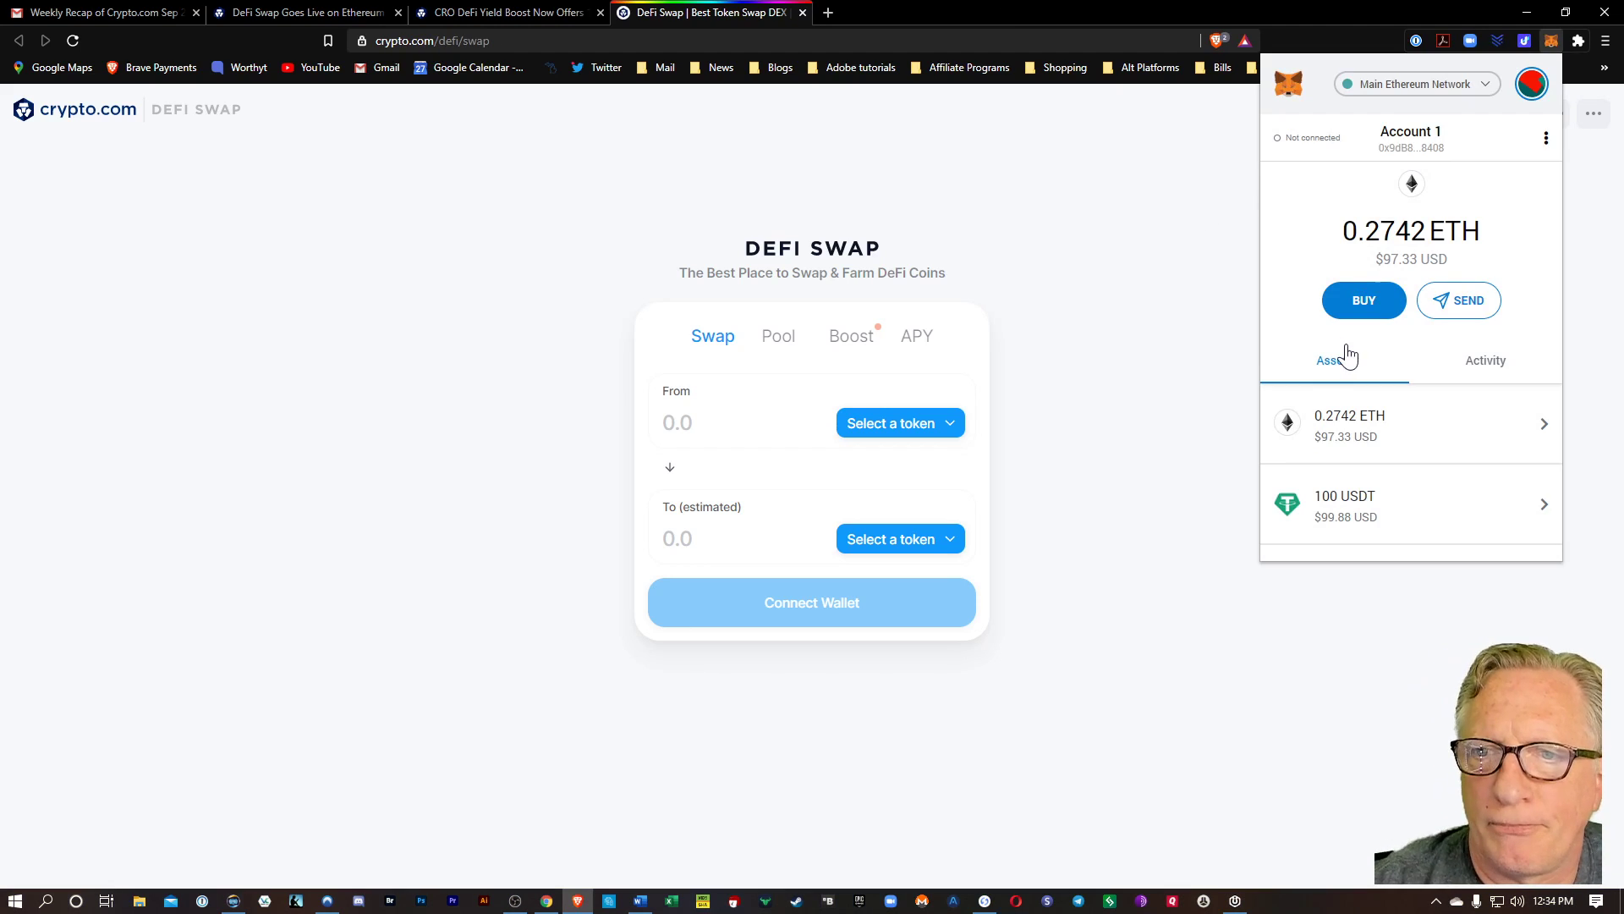
pyautogui.scroll(-3, 1345, 352)
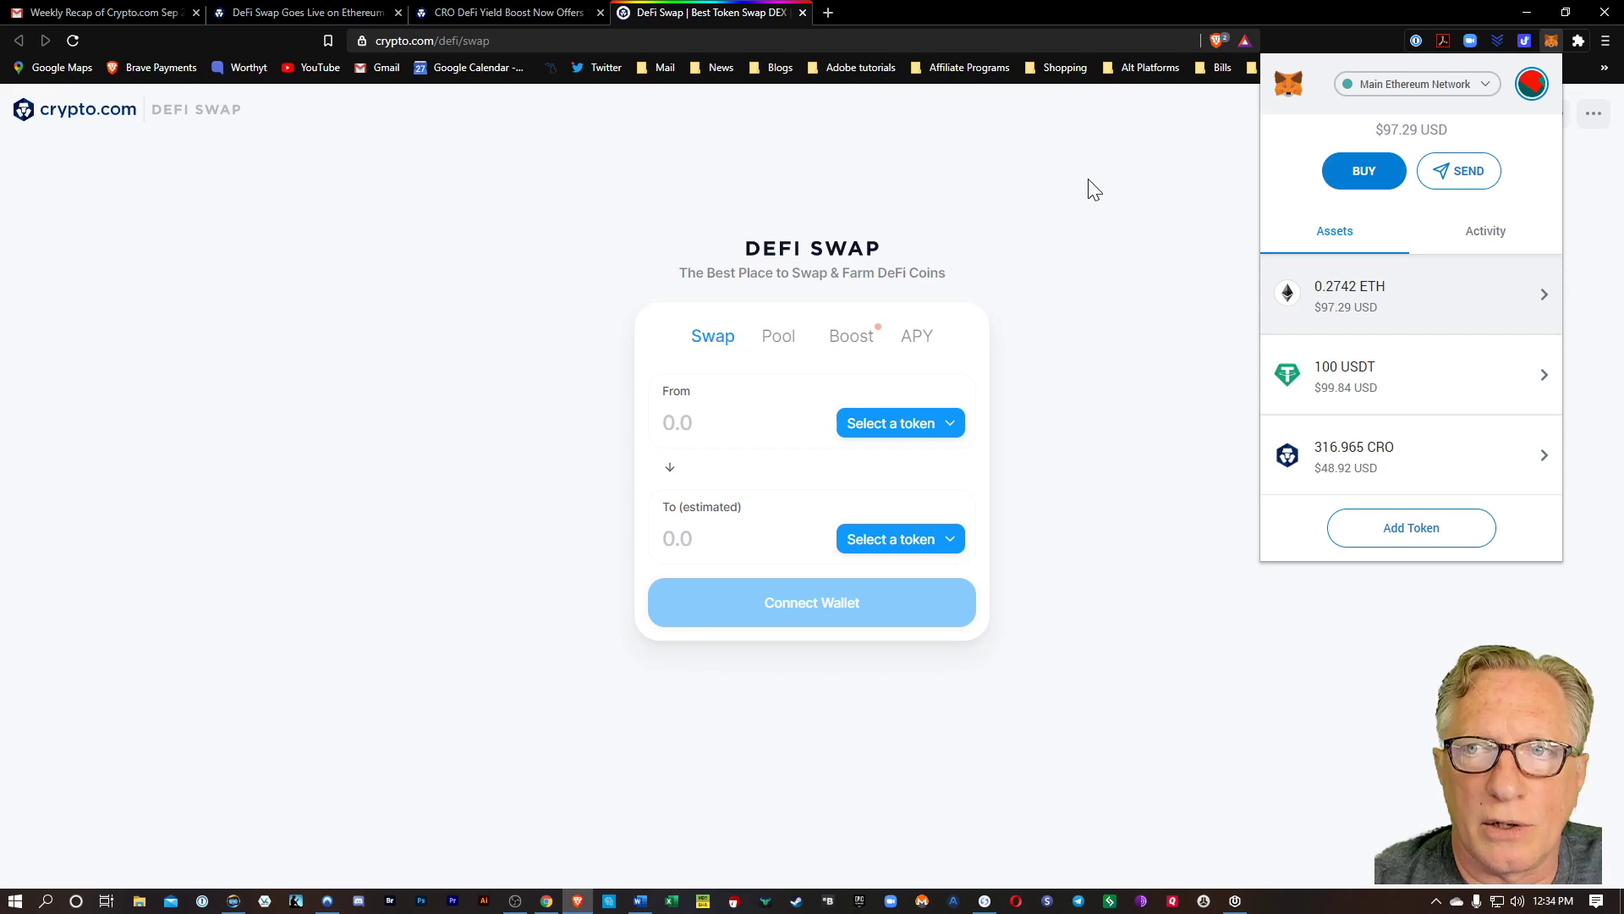
pyautogui.click(1042, 183)
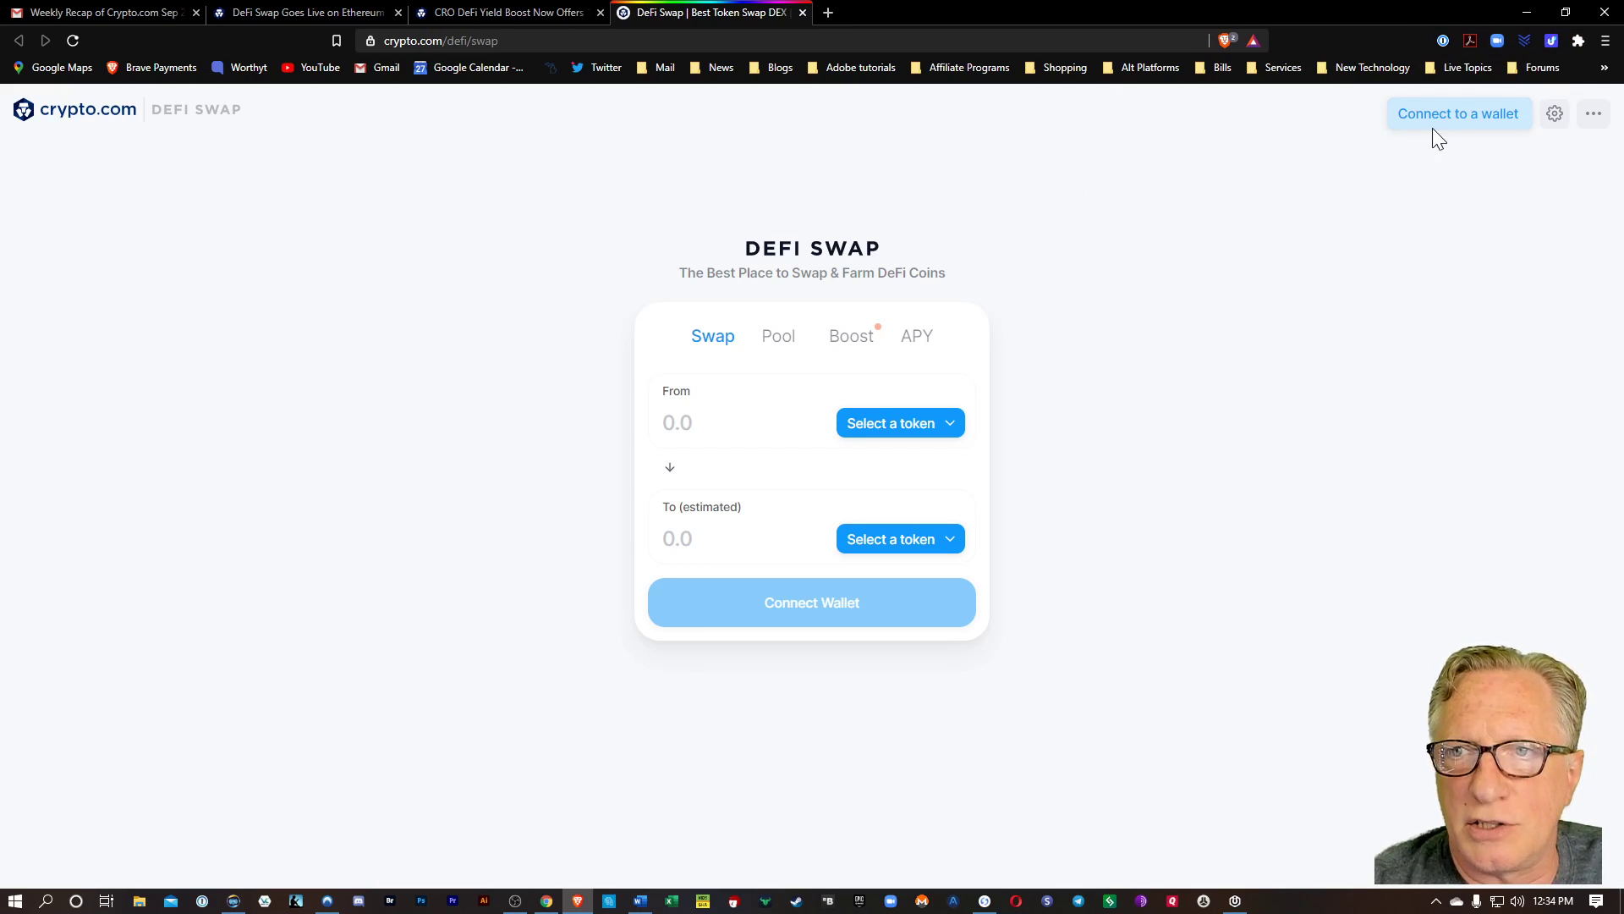
pyautogui.click(1457, 120)
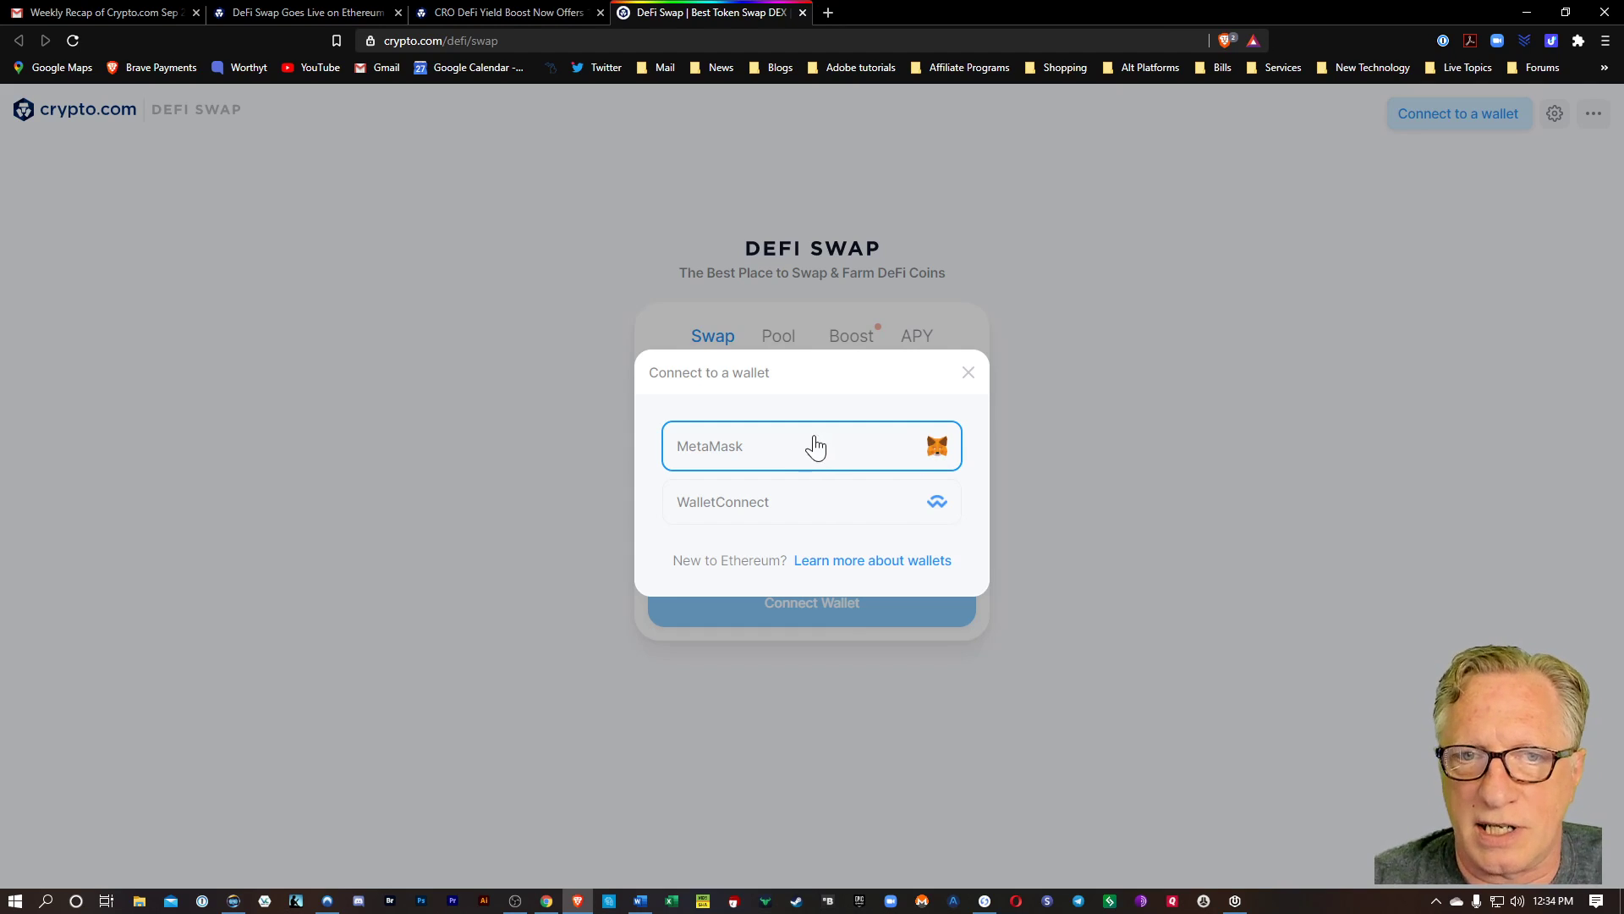
# Step: Choose MetaMask and approve connecting Account 1, so DeFi Swap shows its 0.2742 ETH balance
pyautogui.click(777, 450)
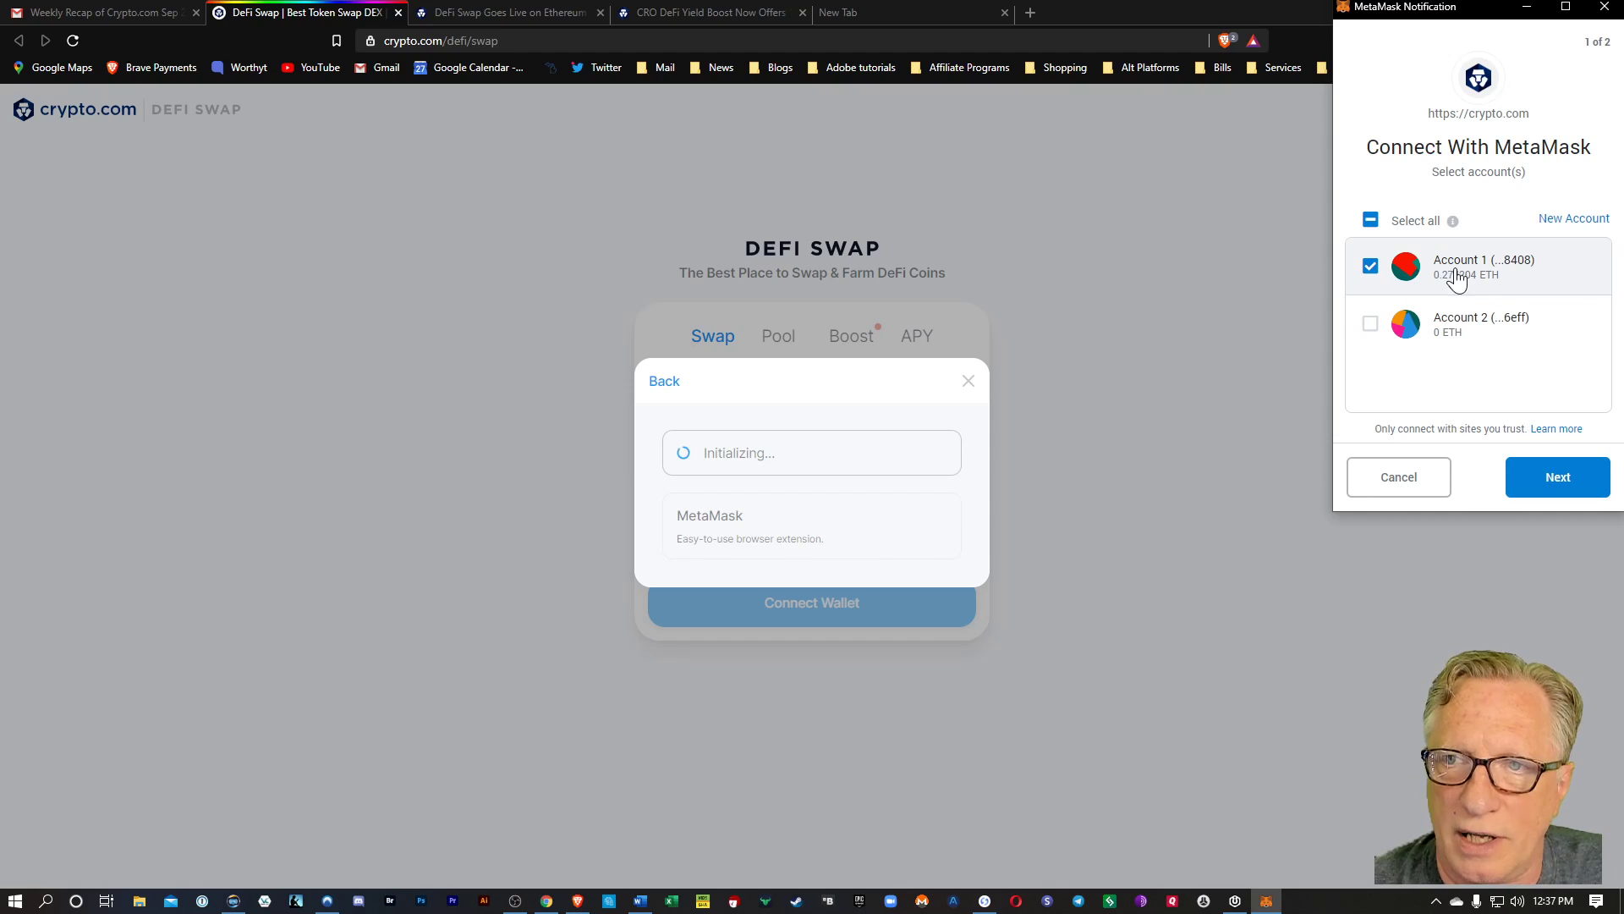
pyautogui.click(1566, 488)
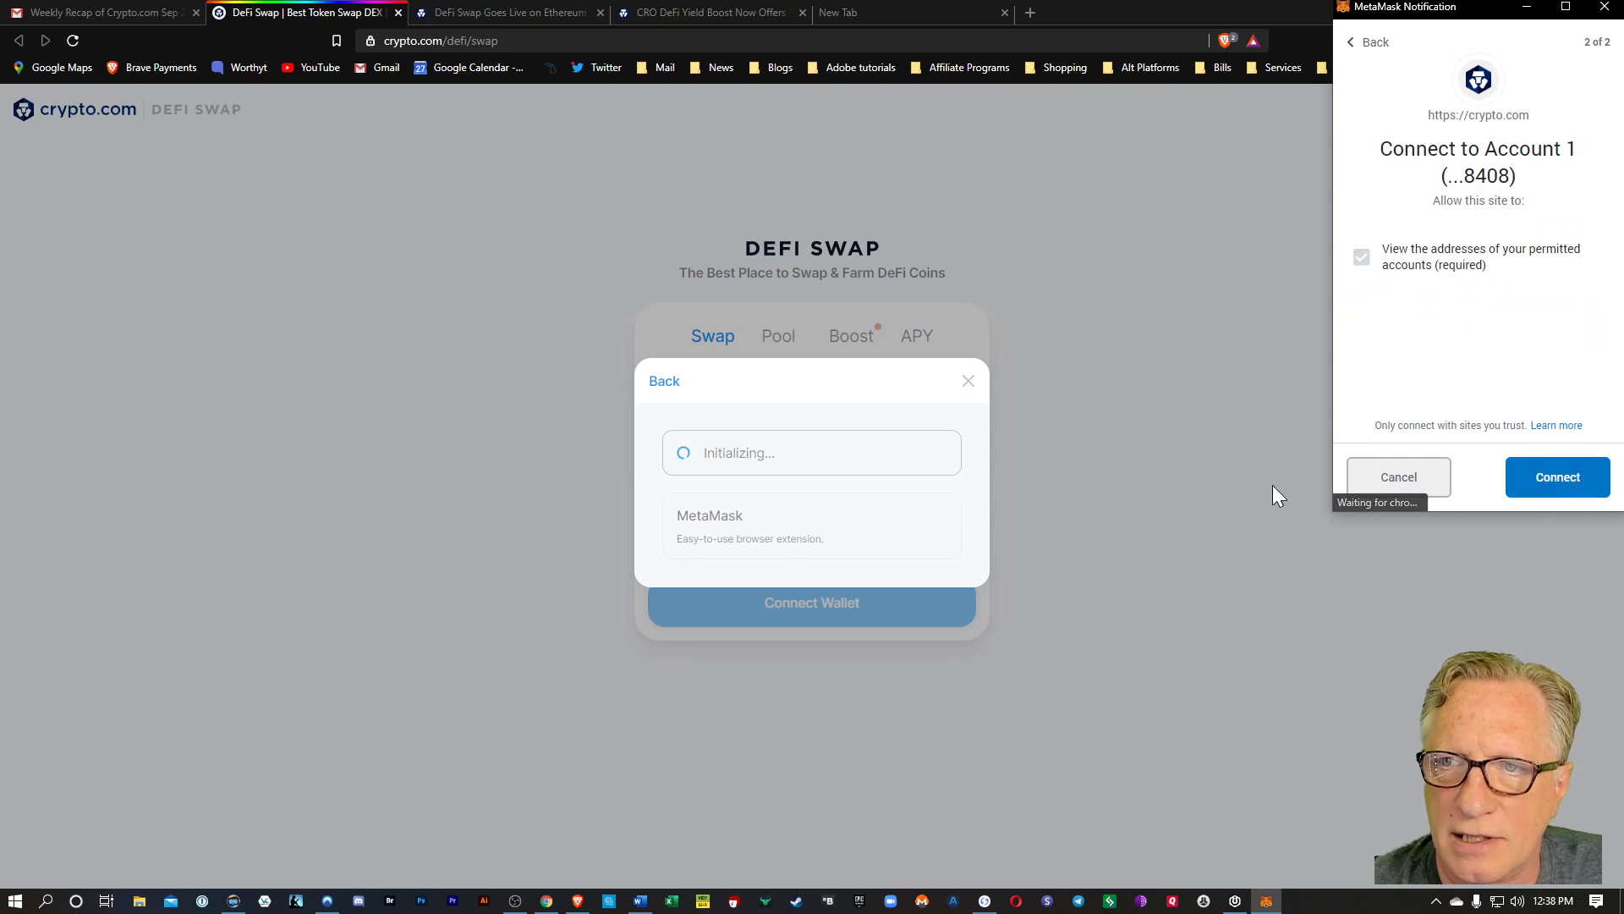
pyautogui.click(1559, 488)
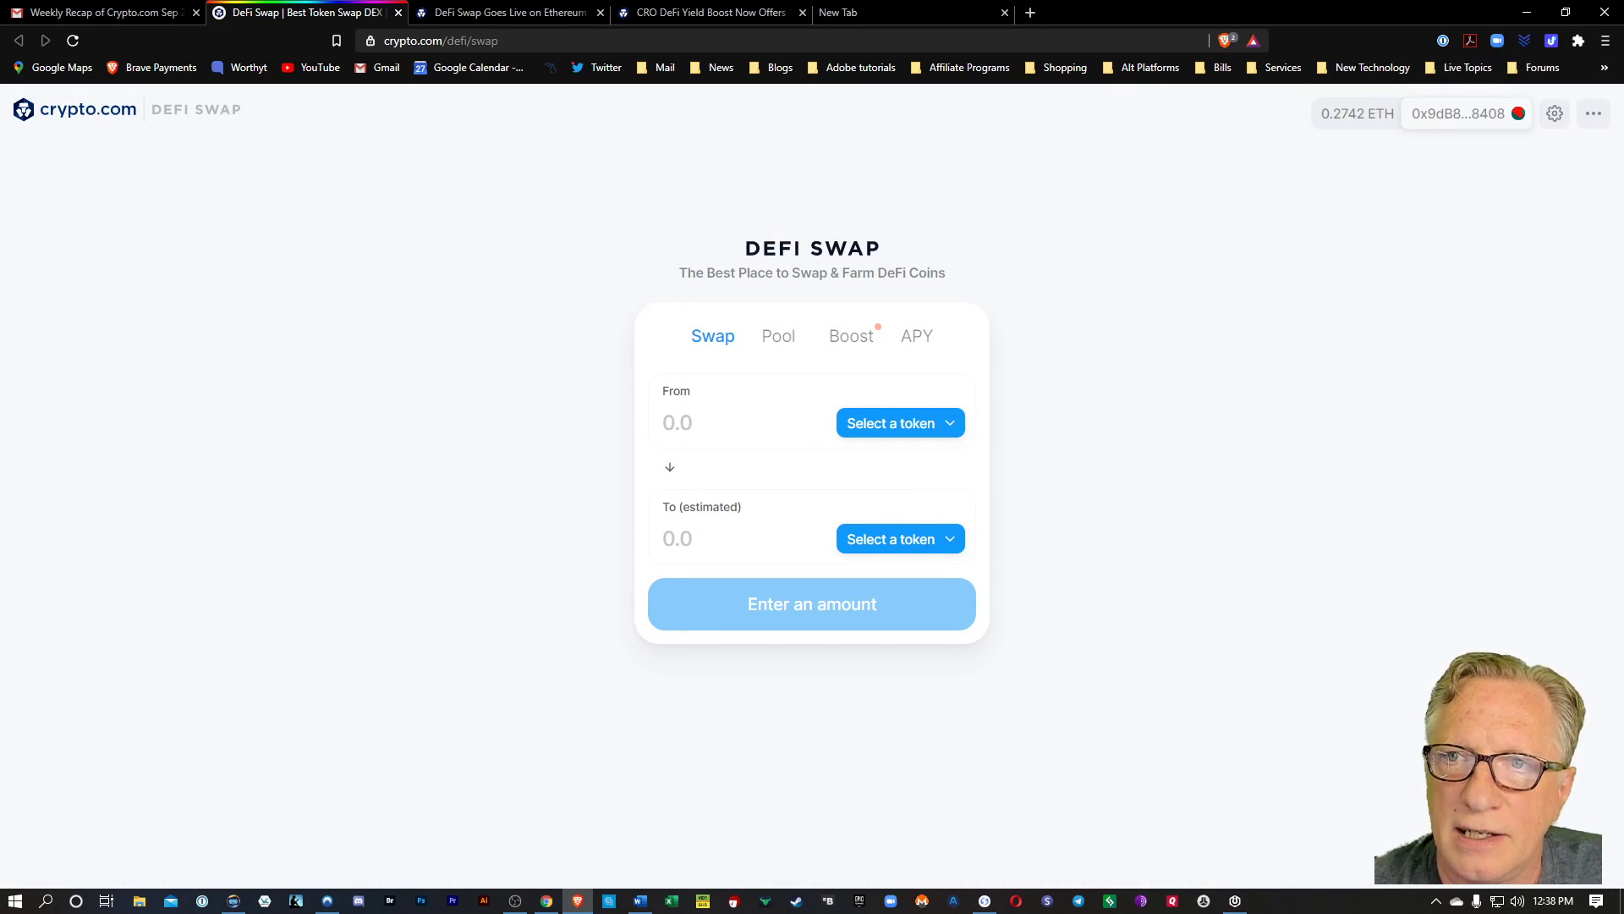
# Step: Check the account details and MetaMask wallet, then list From tokens with ETH, CRO, USDT balances
pyautogui.click(1478, 118)
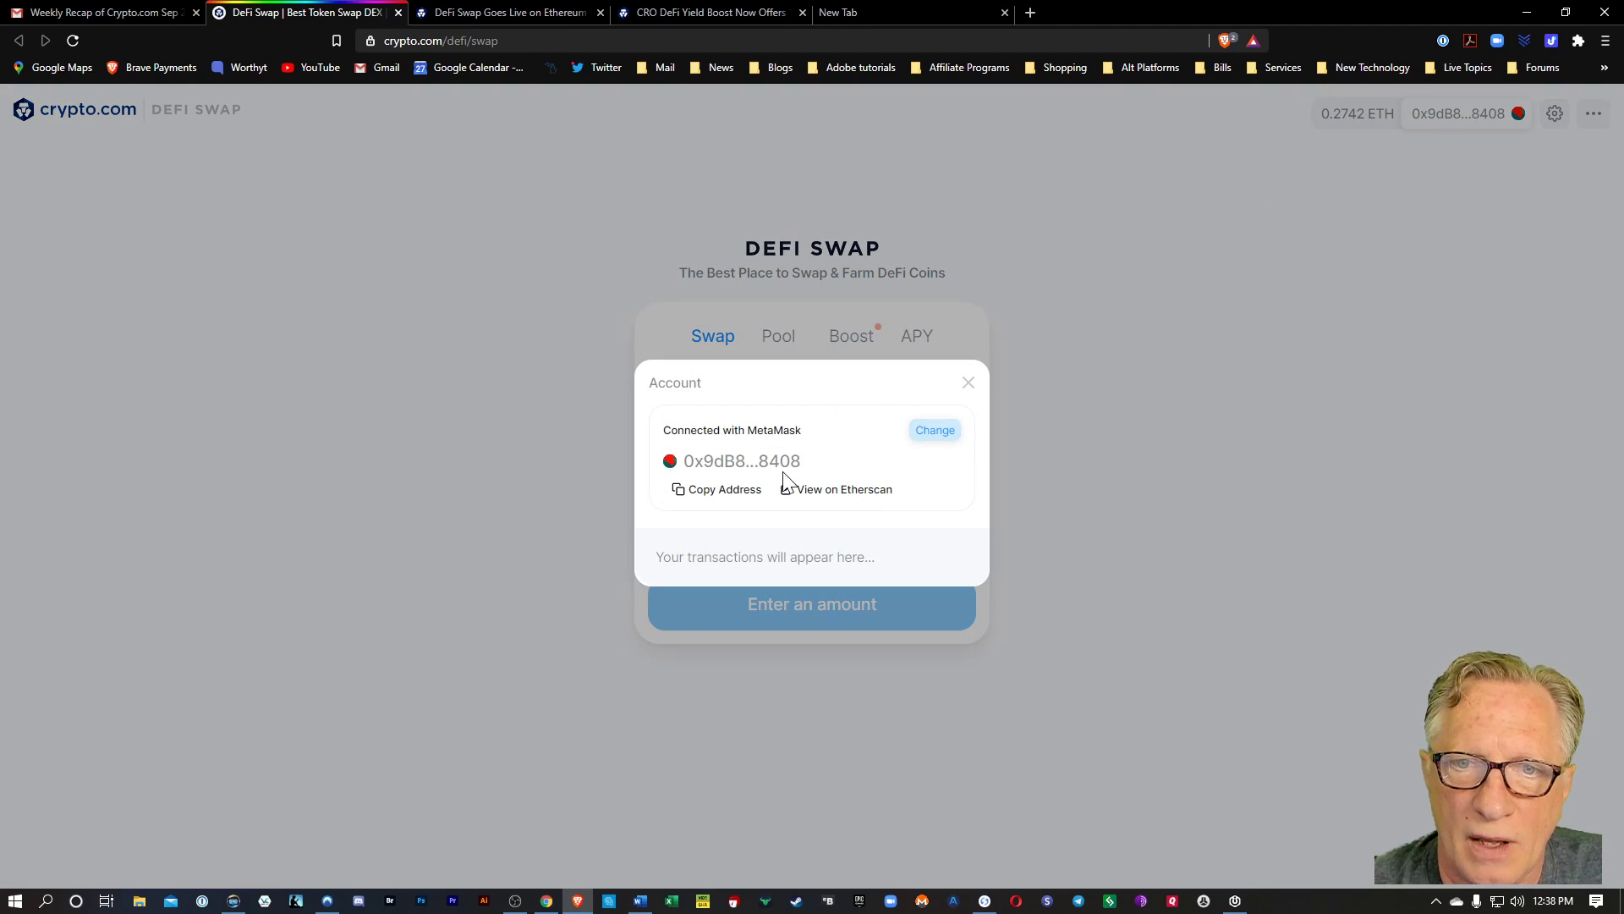
pyautogui.click(968, 384)
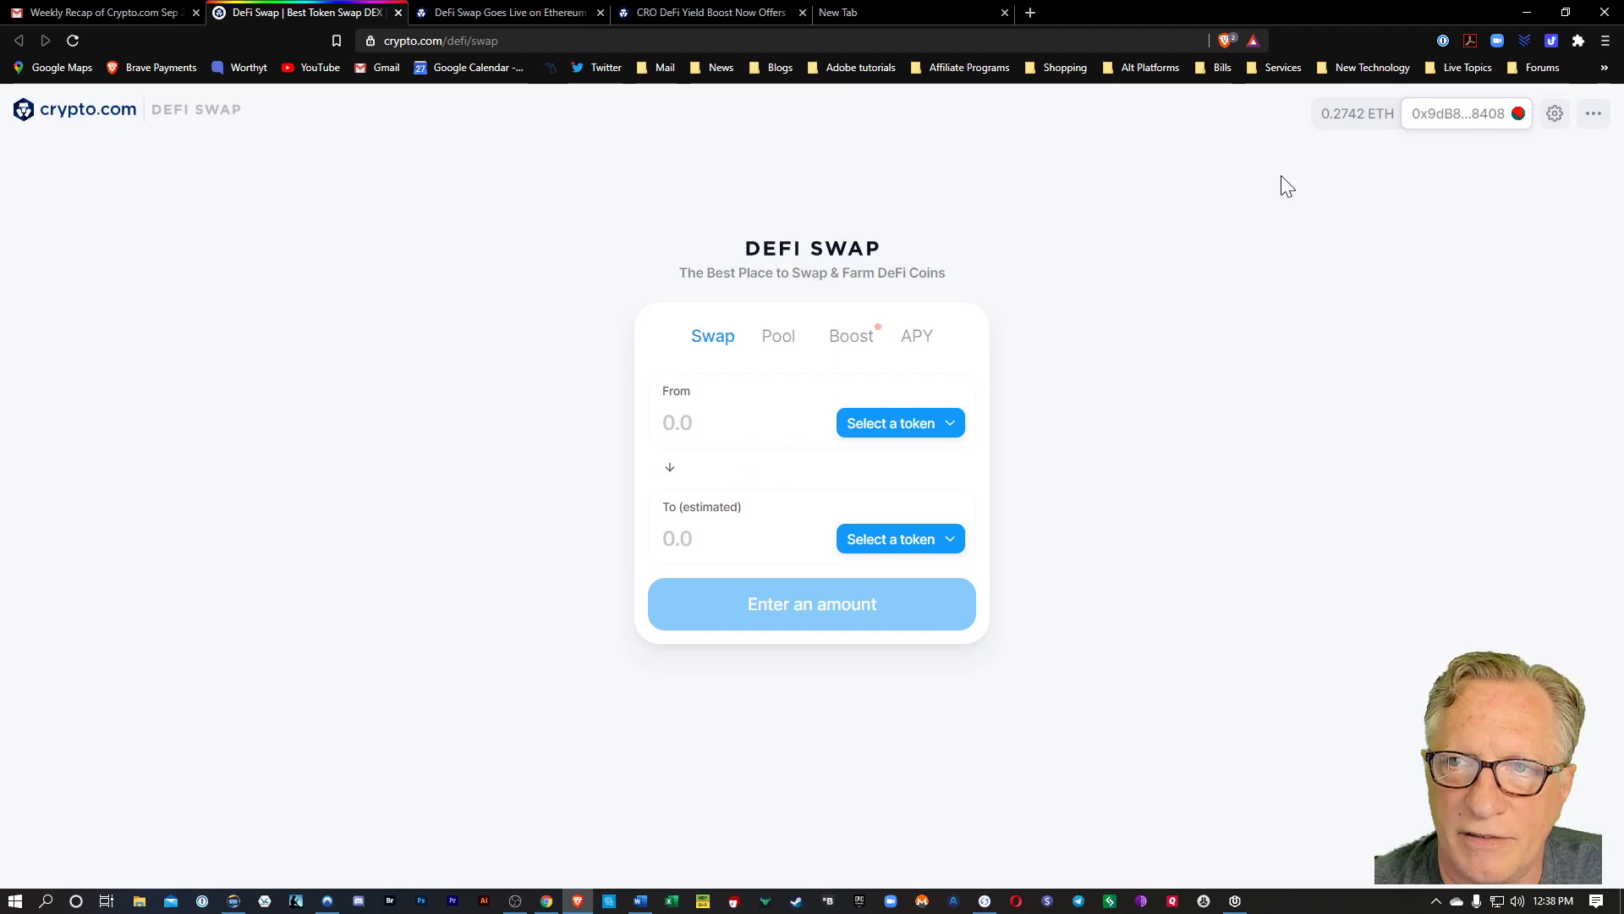
pyautogui.click(1579, 41)
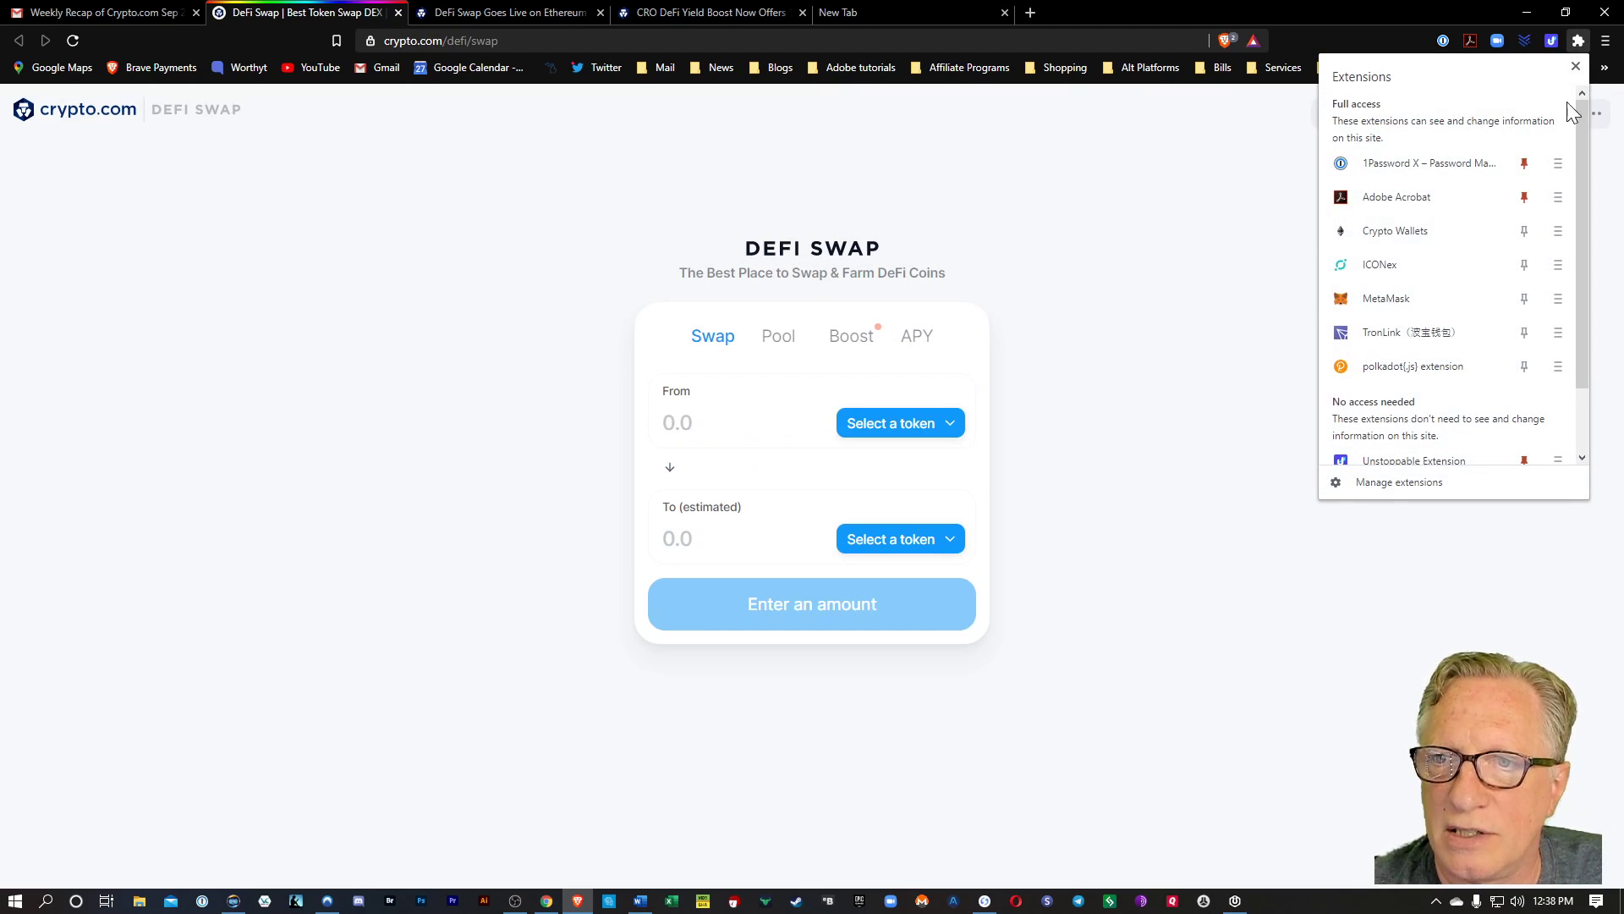
pyautogui.click(1443, 296)
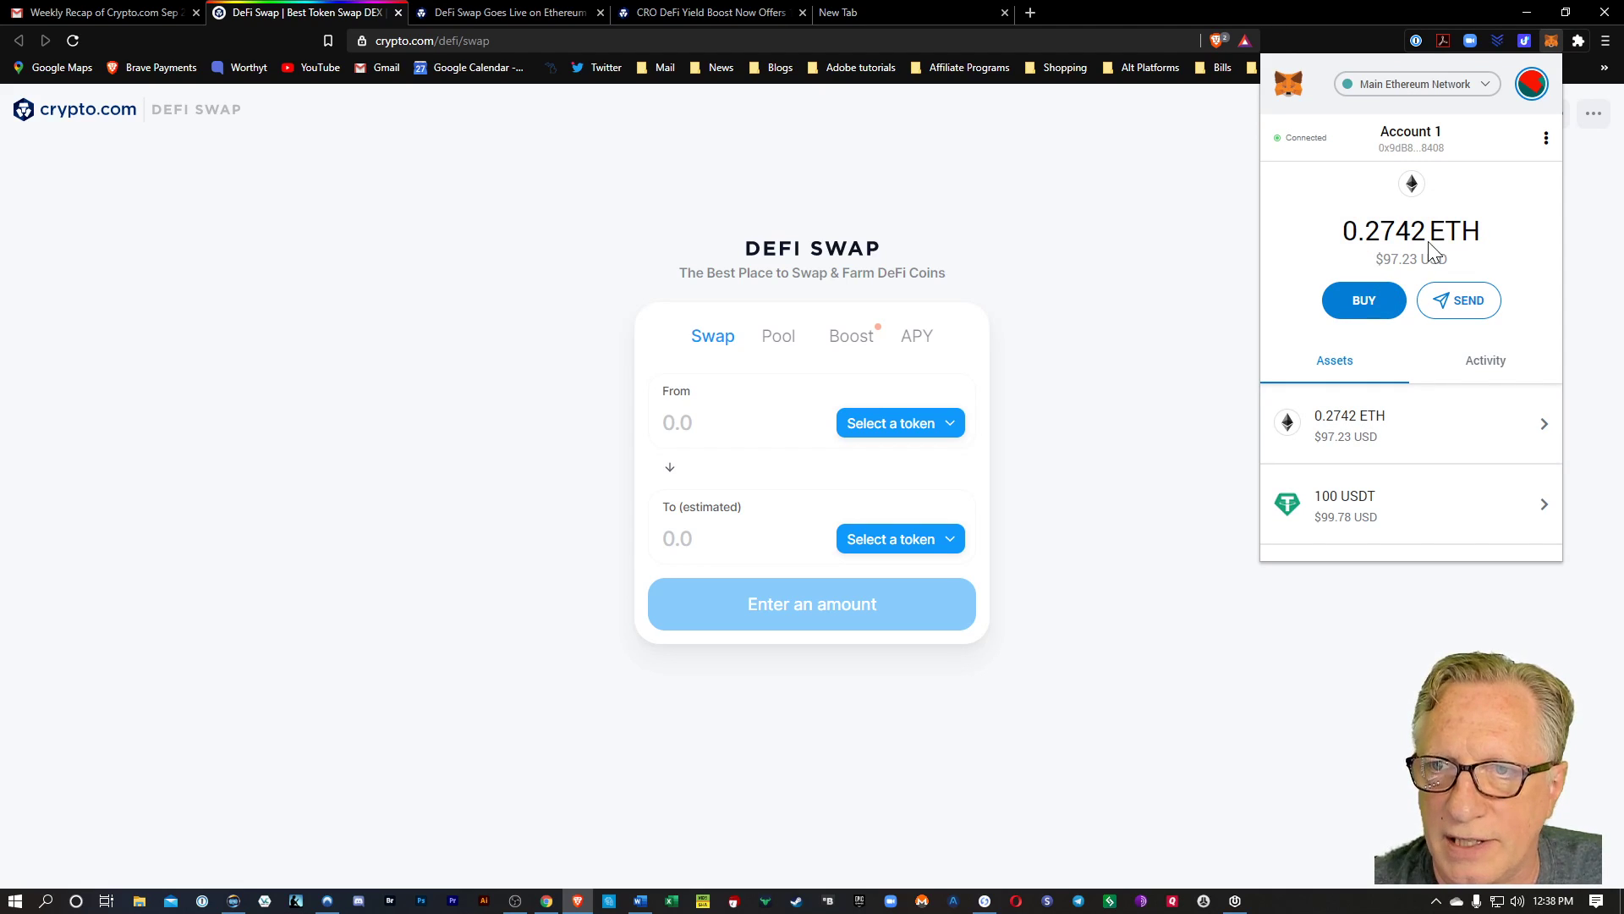
pyautogui.click(1189, 261)
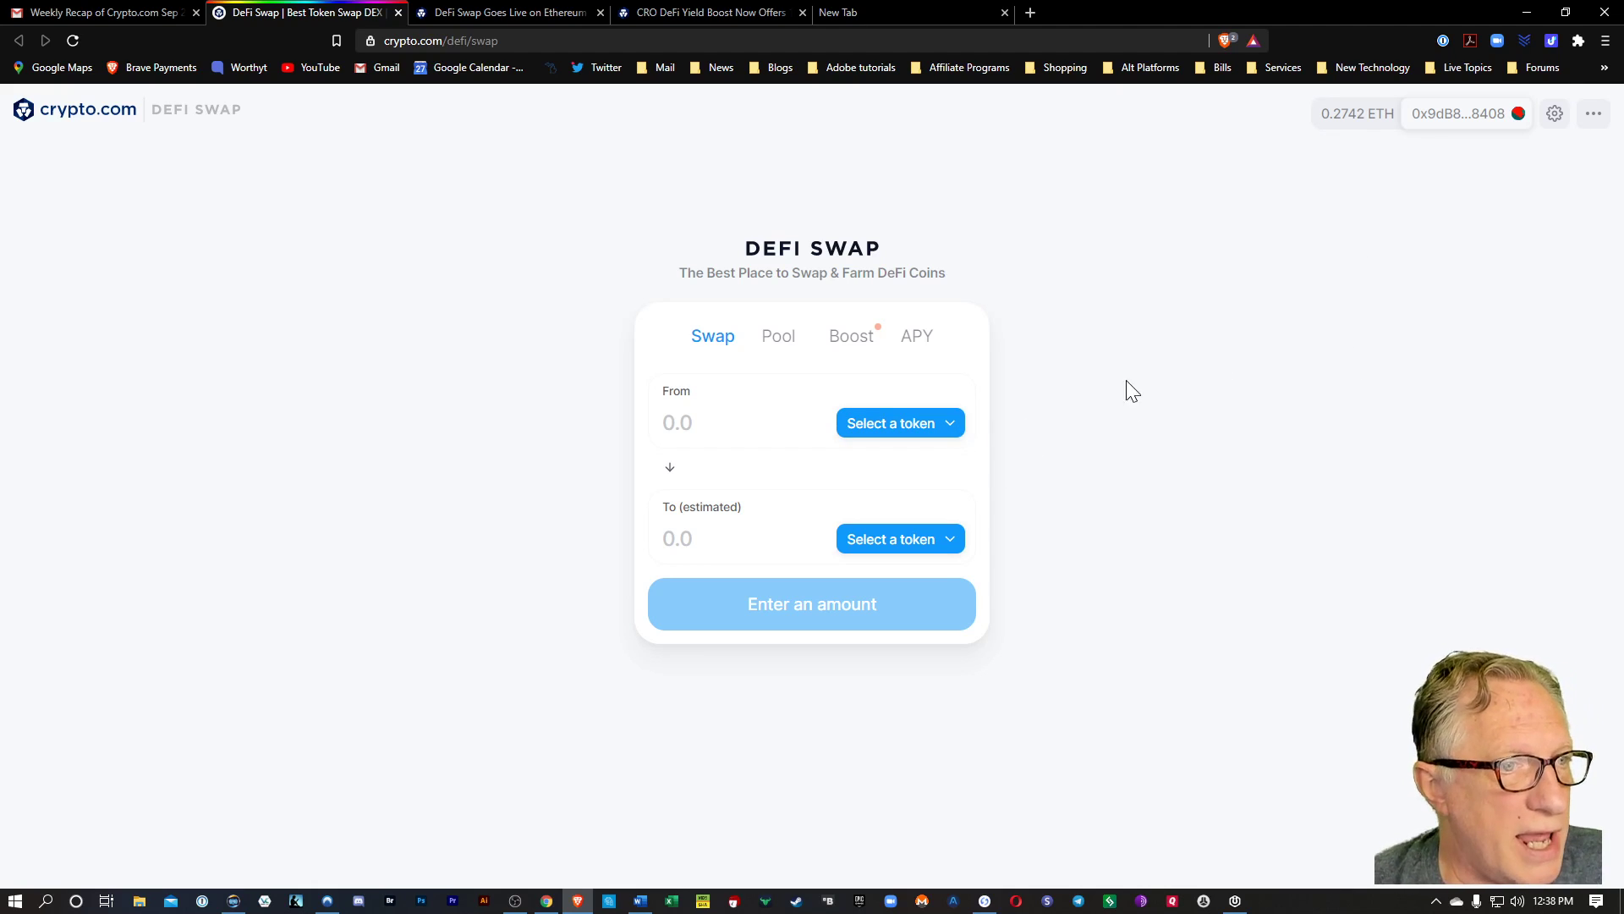
pyautogui.click(945, 429)
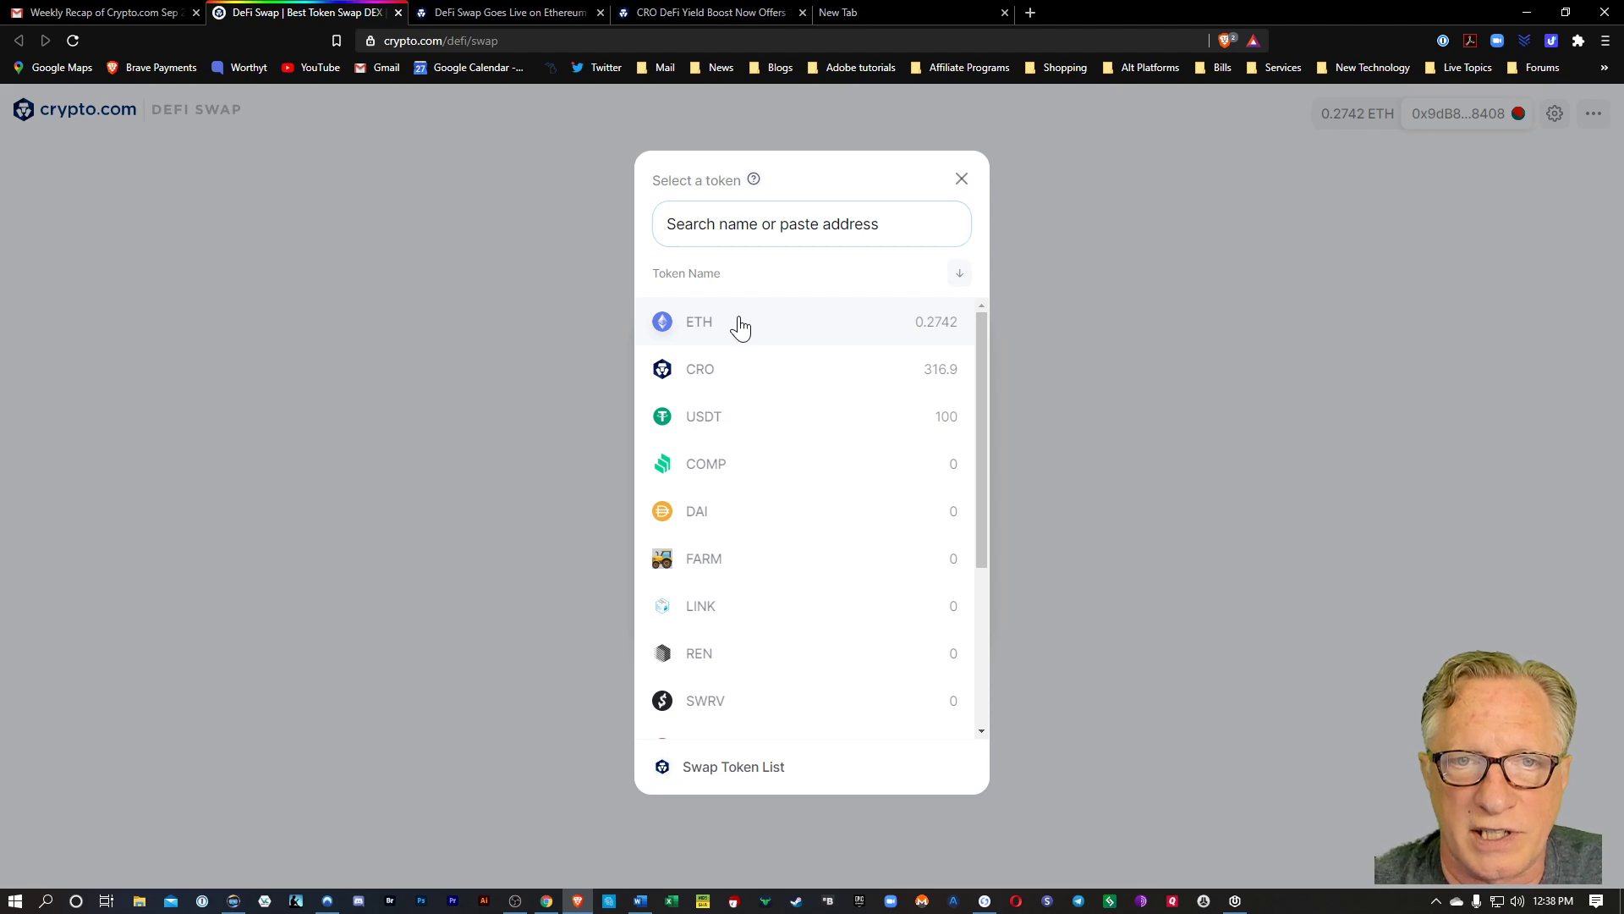
# Step: Set up a swap of 0.2 ETH for LINK, quoting 6.91689 LINK
pyautogui.click(740, 326)
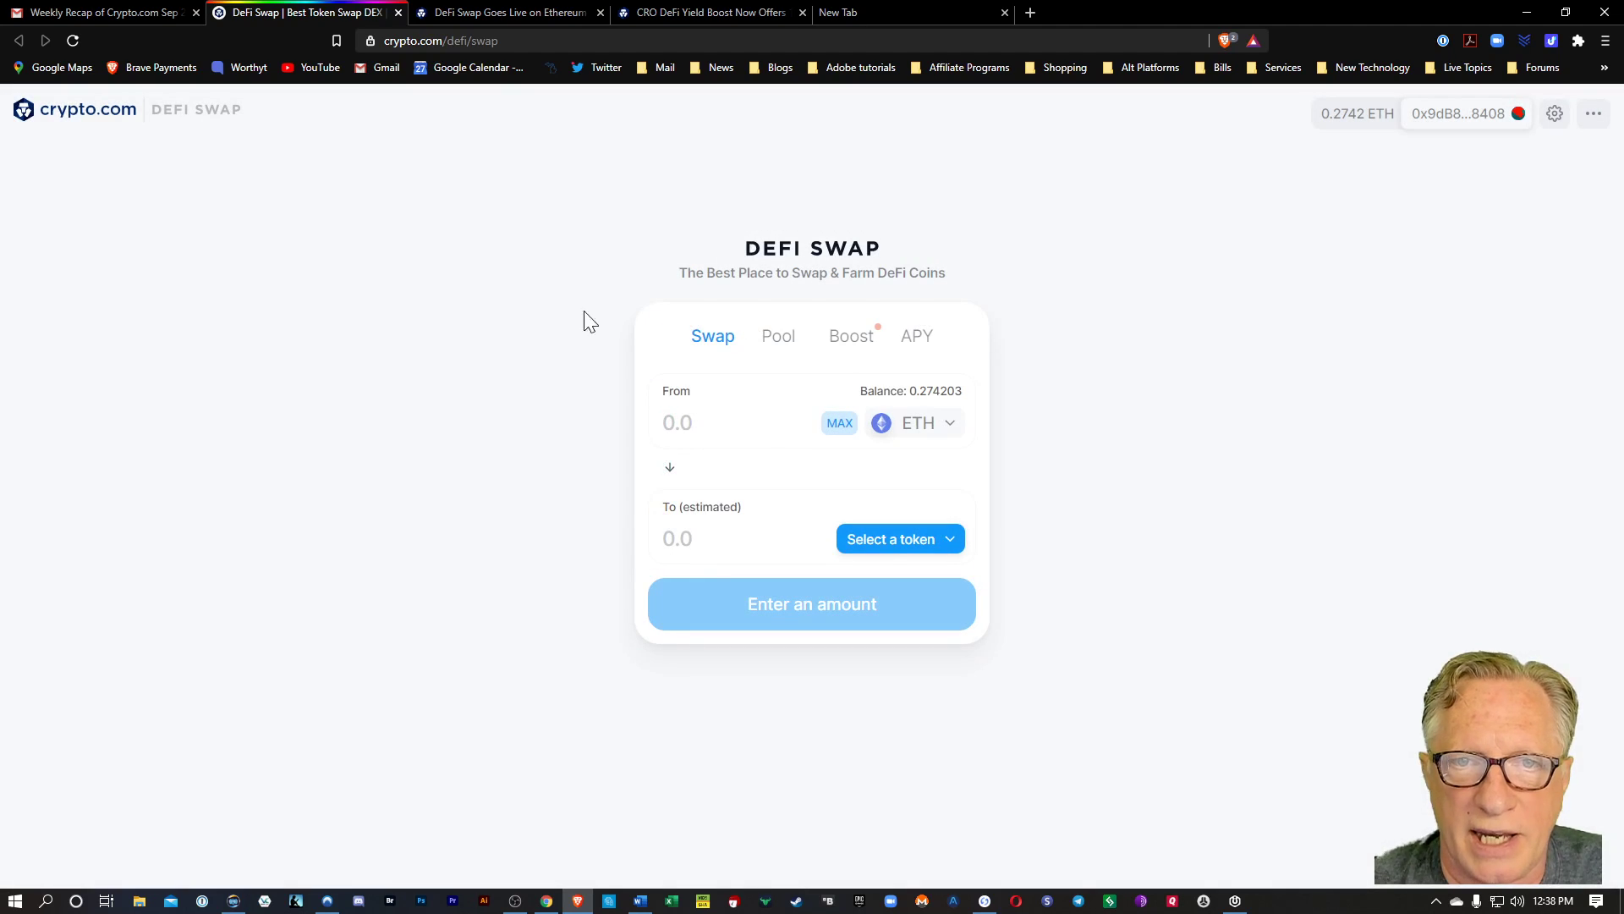
pyautogui.click(950, 542)
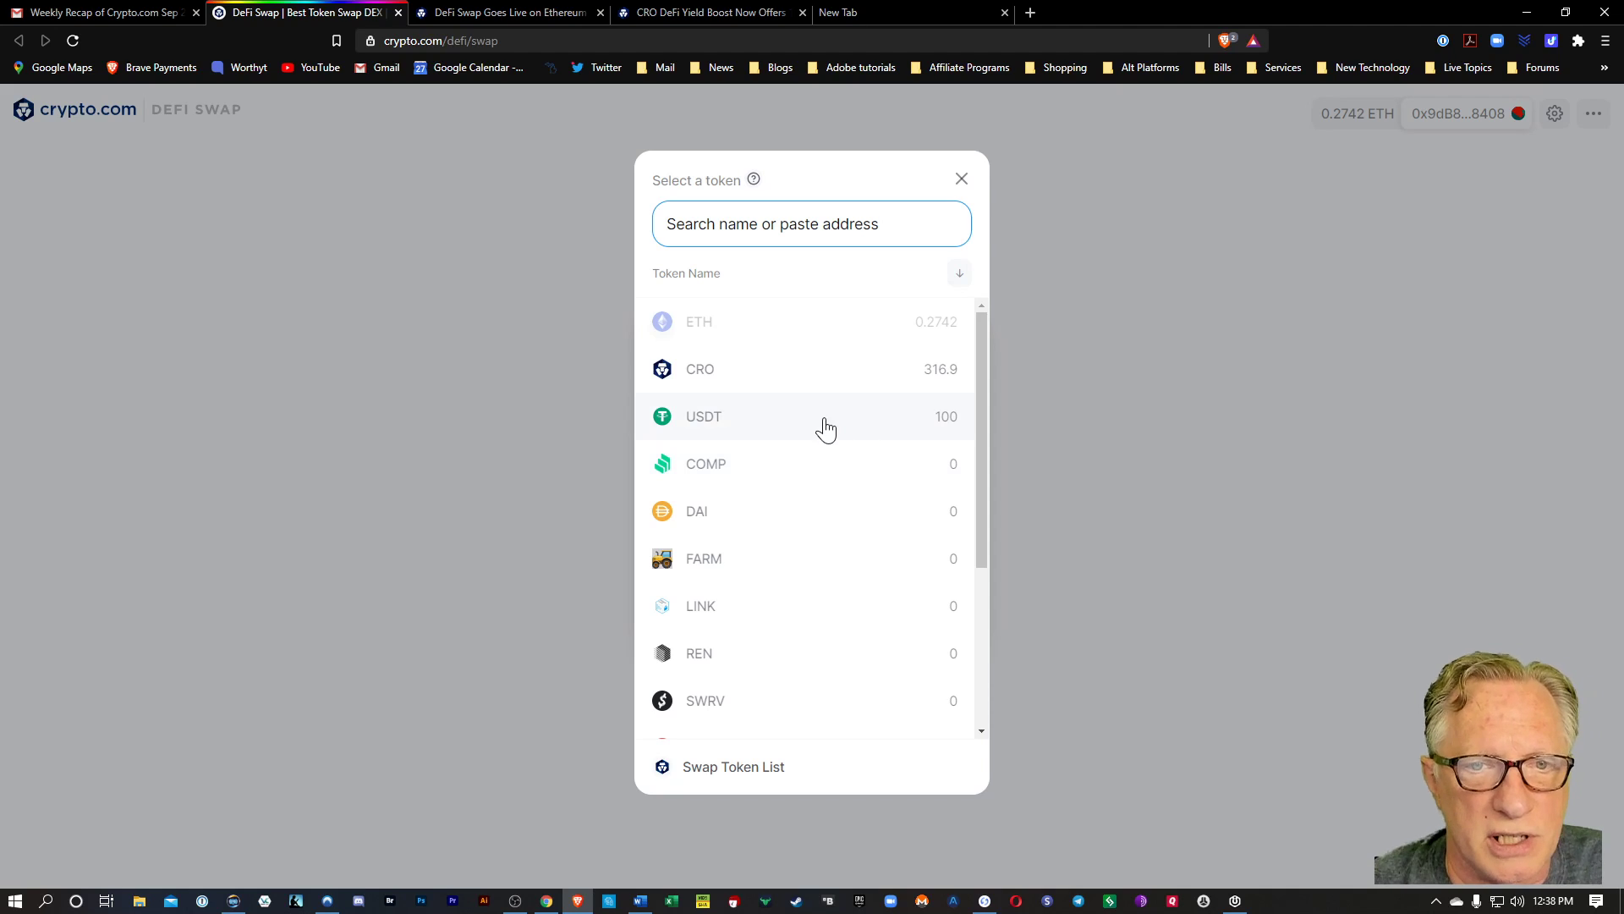
pyautogui.click(771, 618)
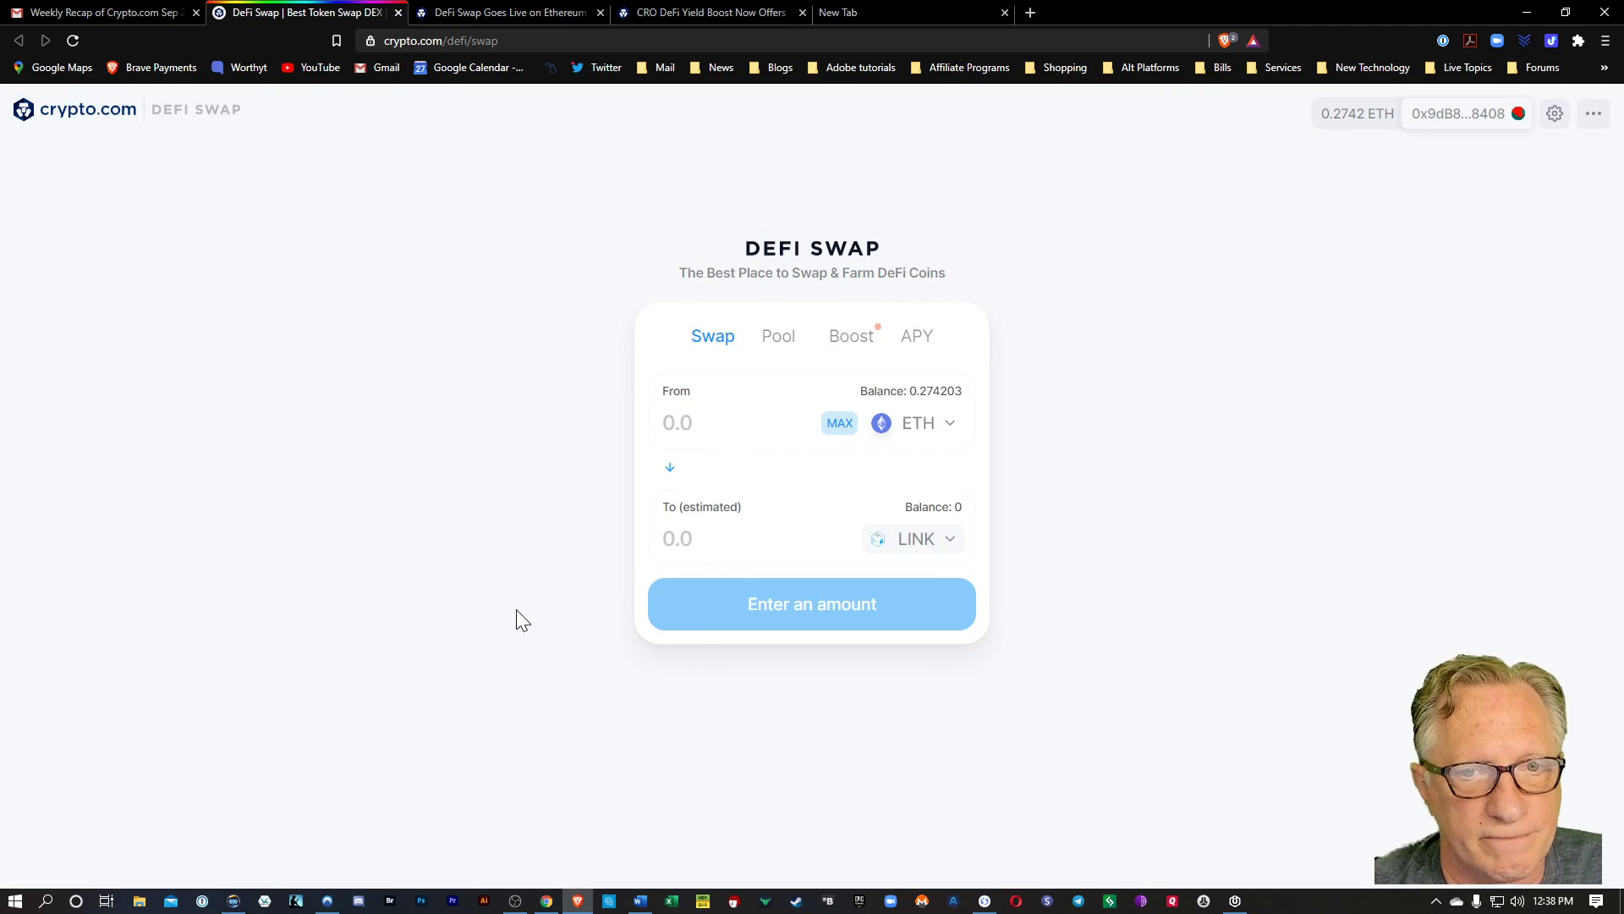
pyautogui.write('0.2')
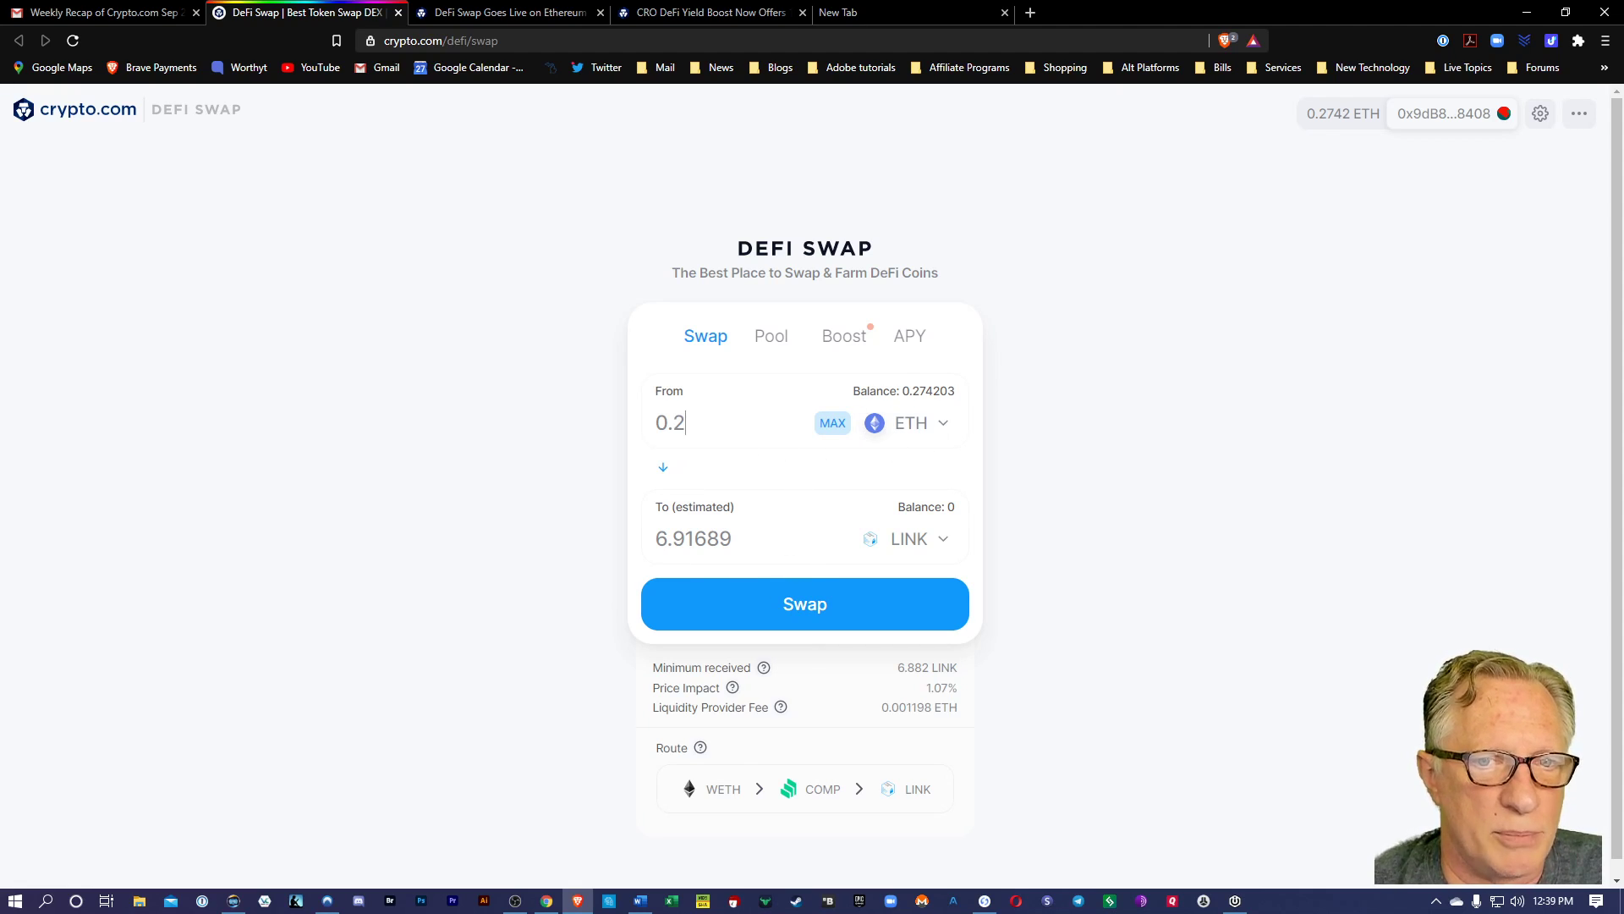
# Step: Confirm the swap, then reject it in MetaMask and dismiss the rejection error
pyautogui.click(921, 591)
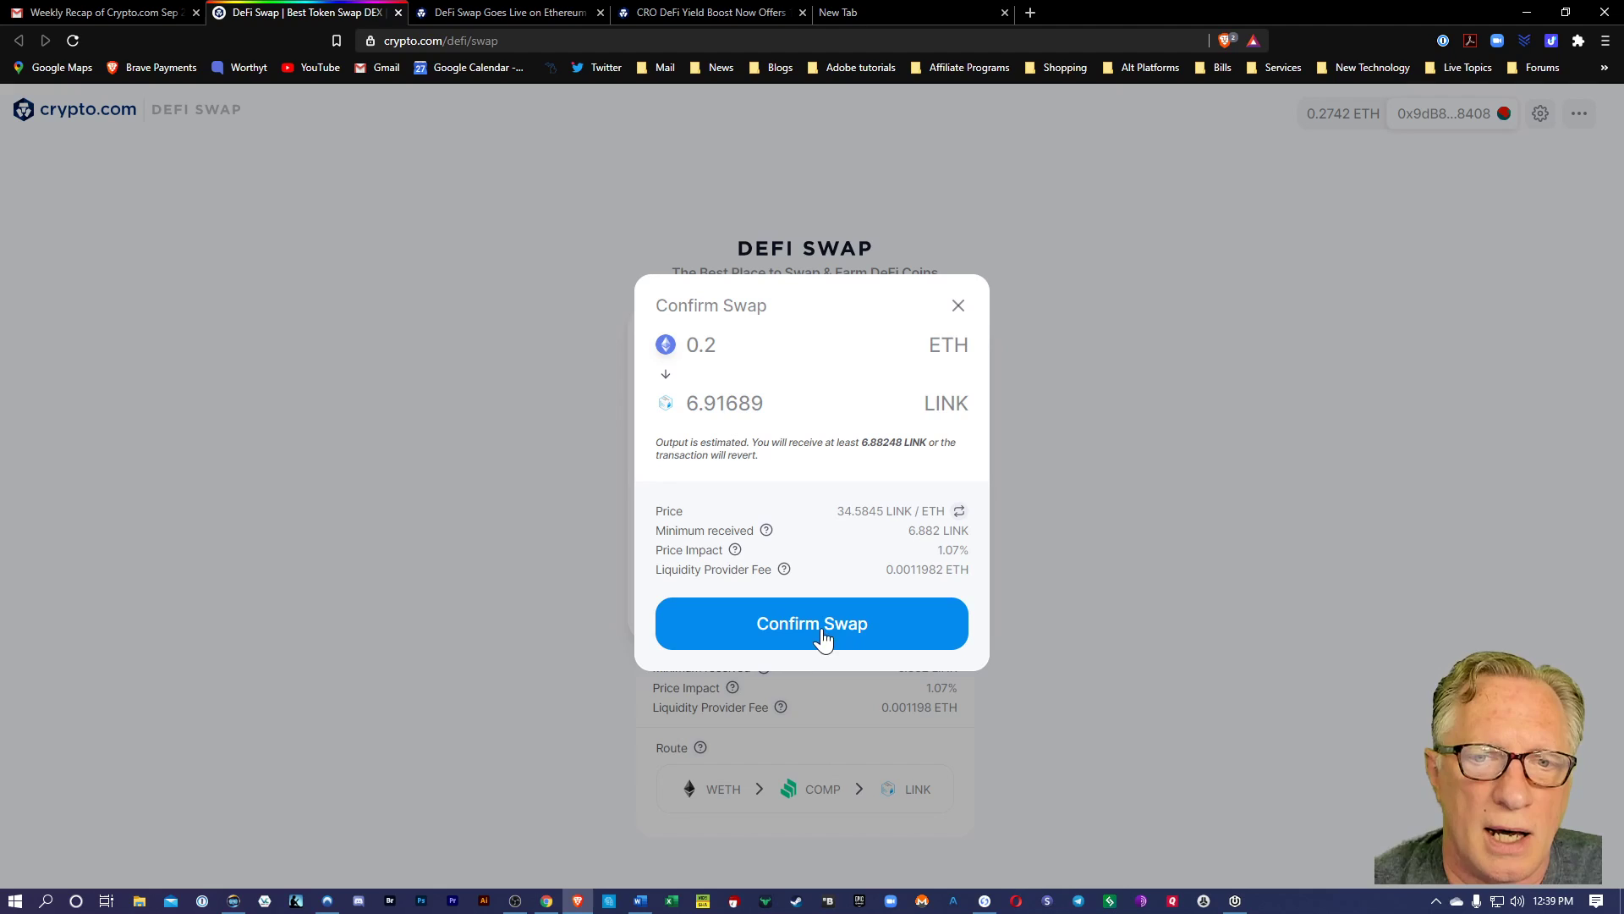
pyautogui.click(815, 626)
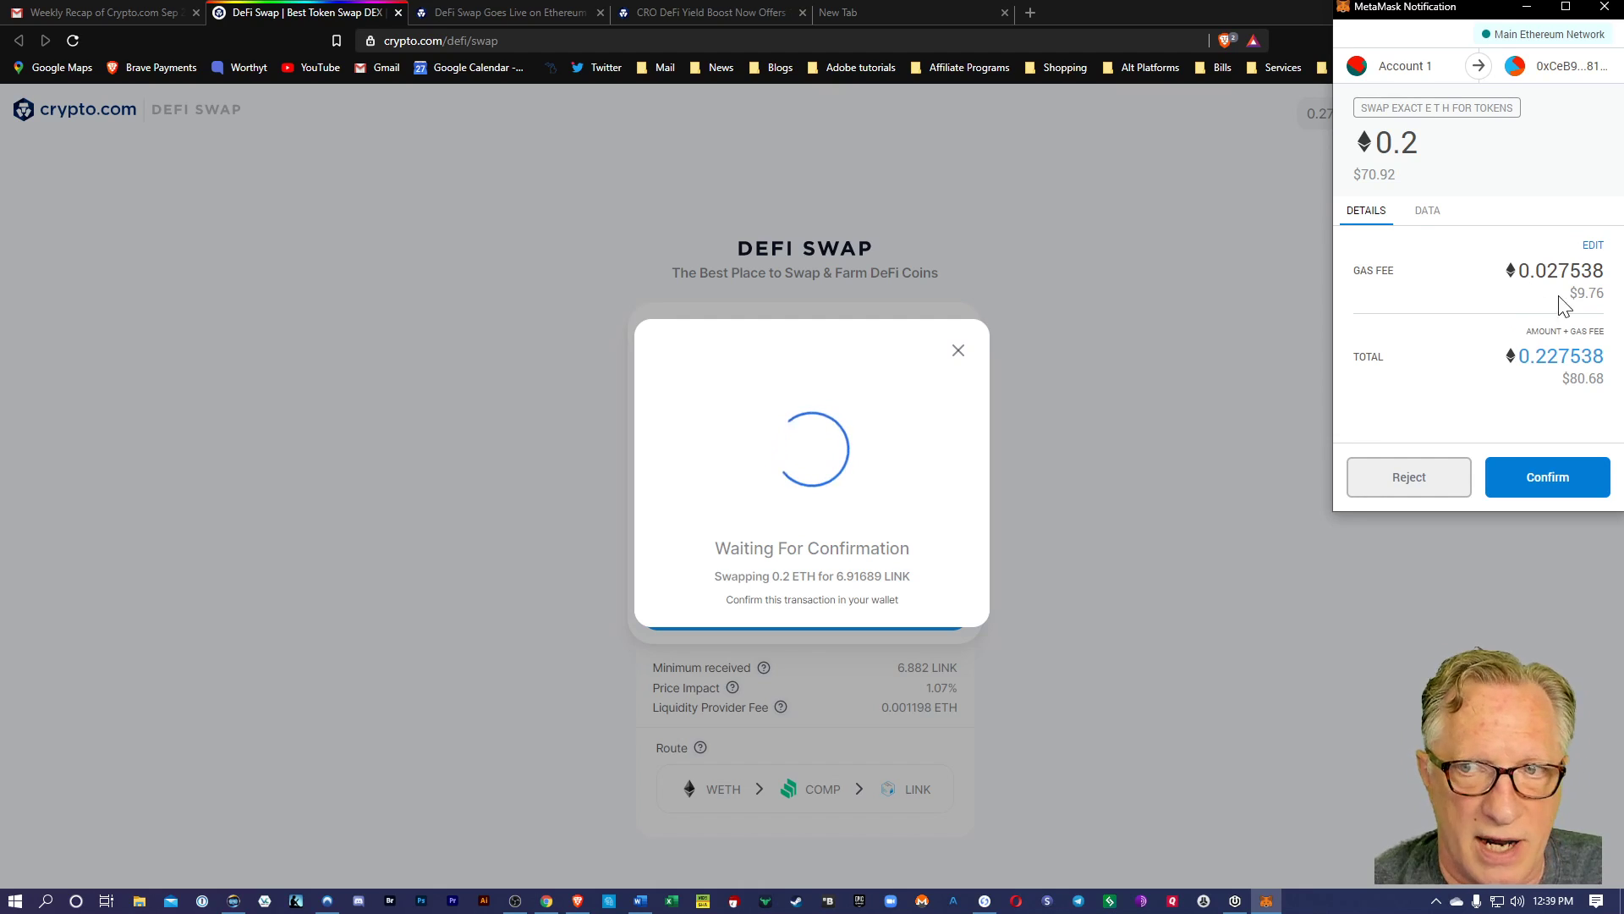
pyautogui.click(1408, 477)
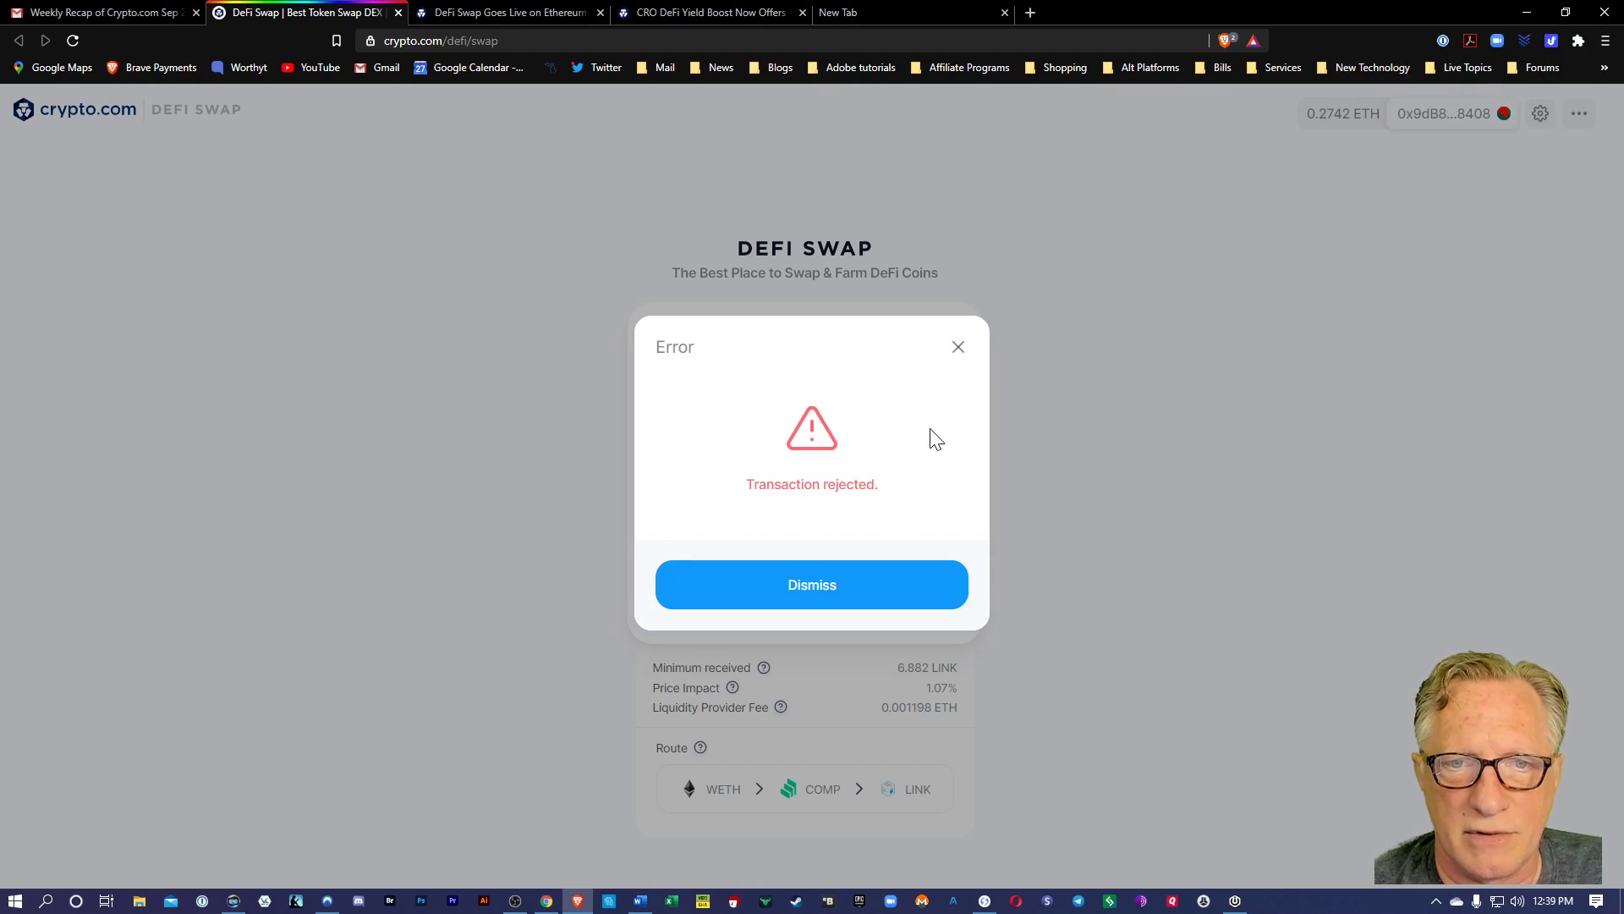
pyautogui.click(954, 358)
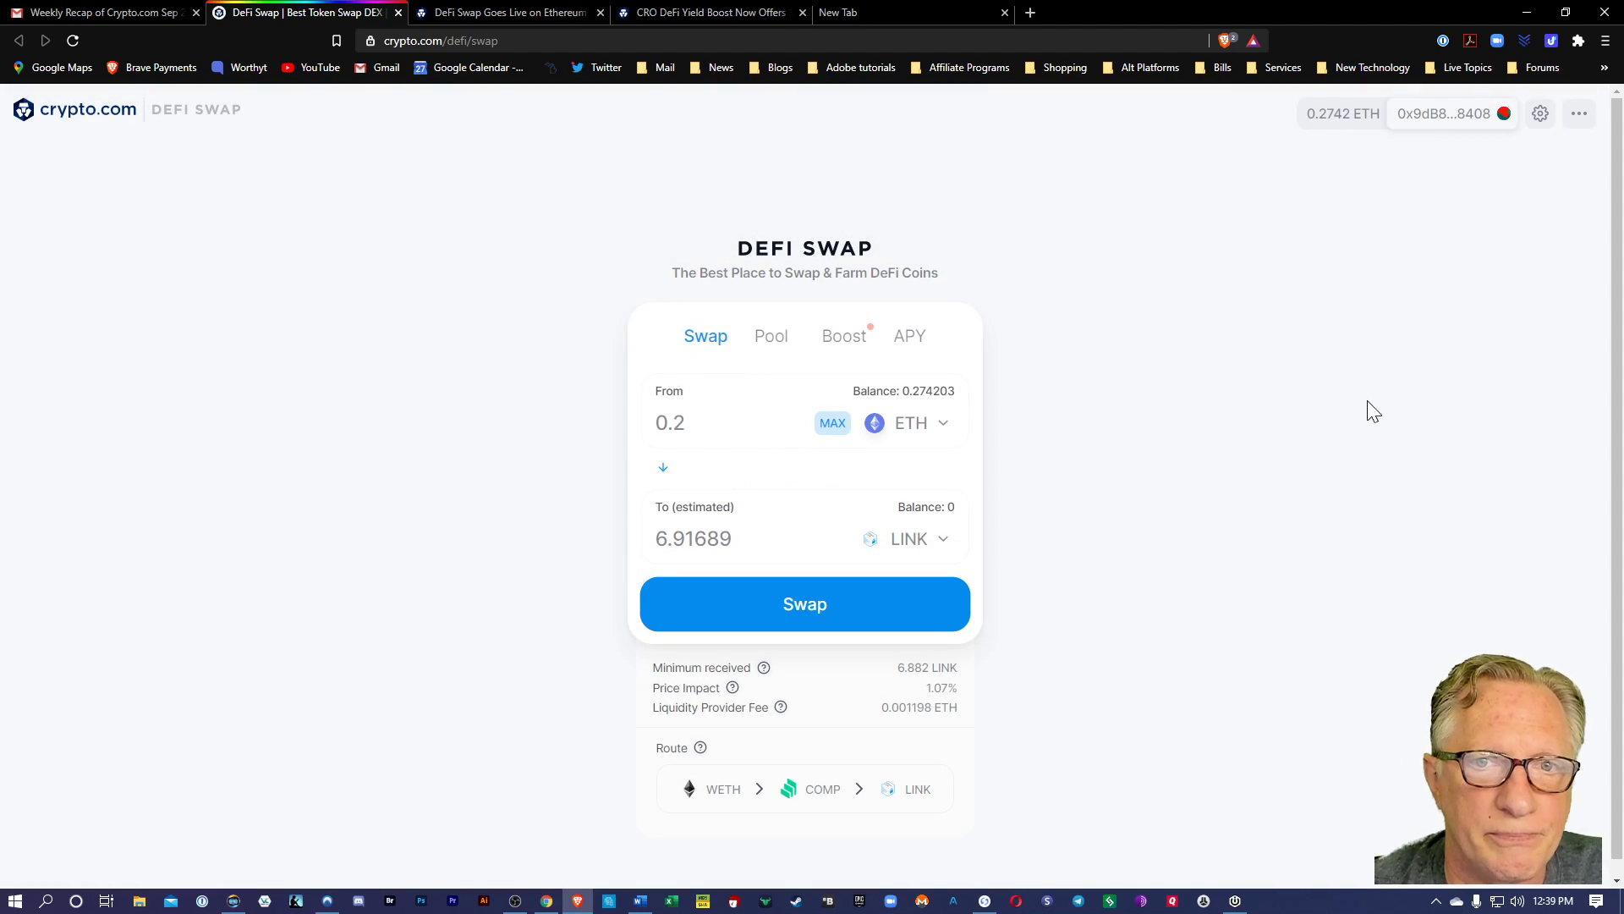
# Step: Switch the From token from ETH to USDT, quoting 0.0196835 LINK for 0.2 USDT
pyautogui.click(915, 431)
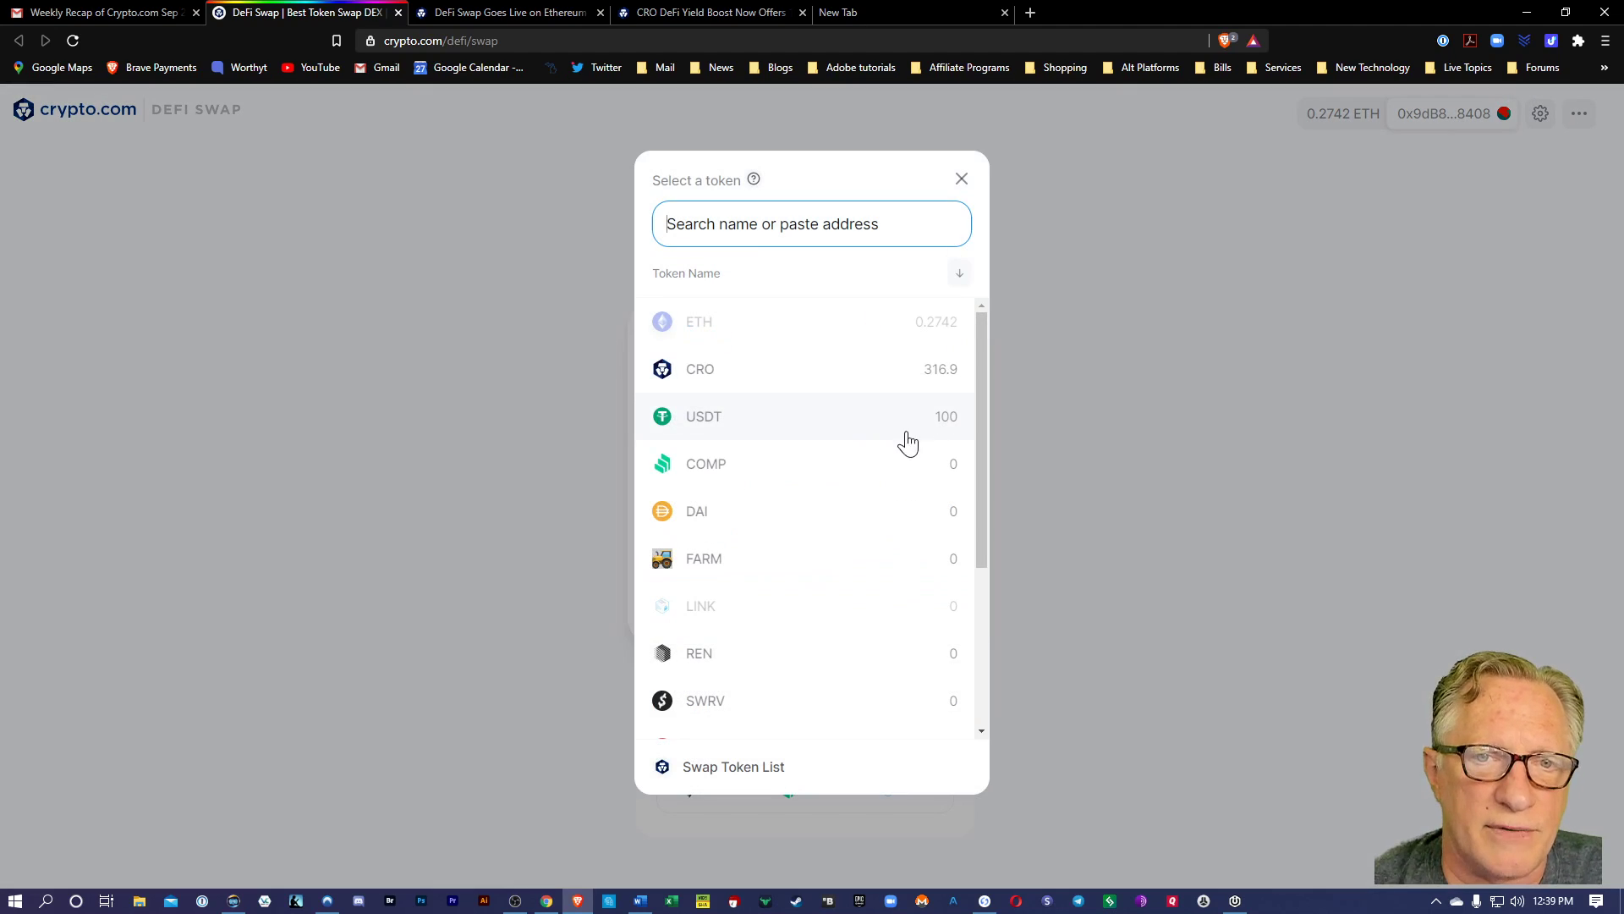
pyautogui.click(707, 427)
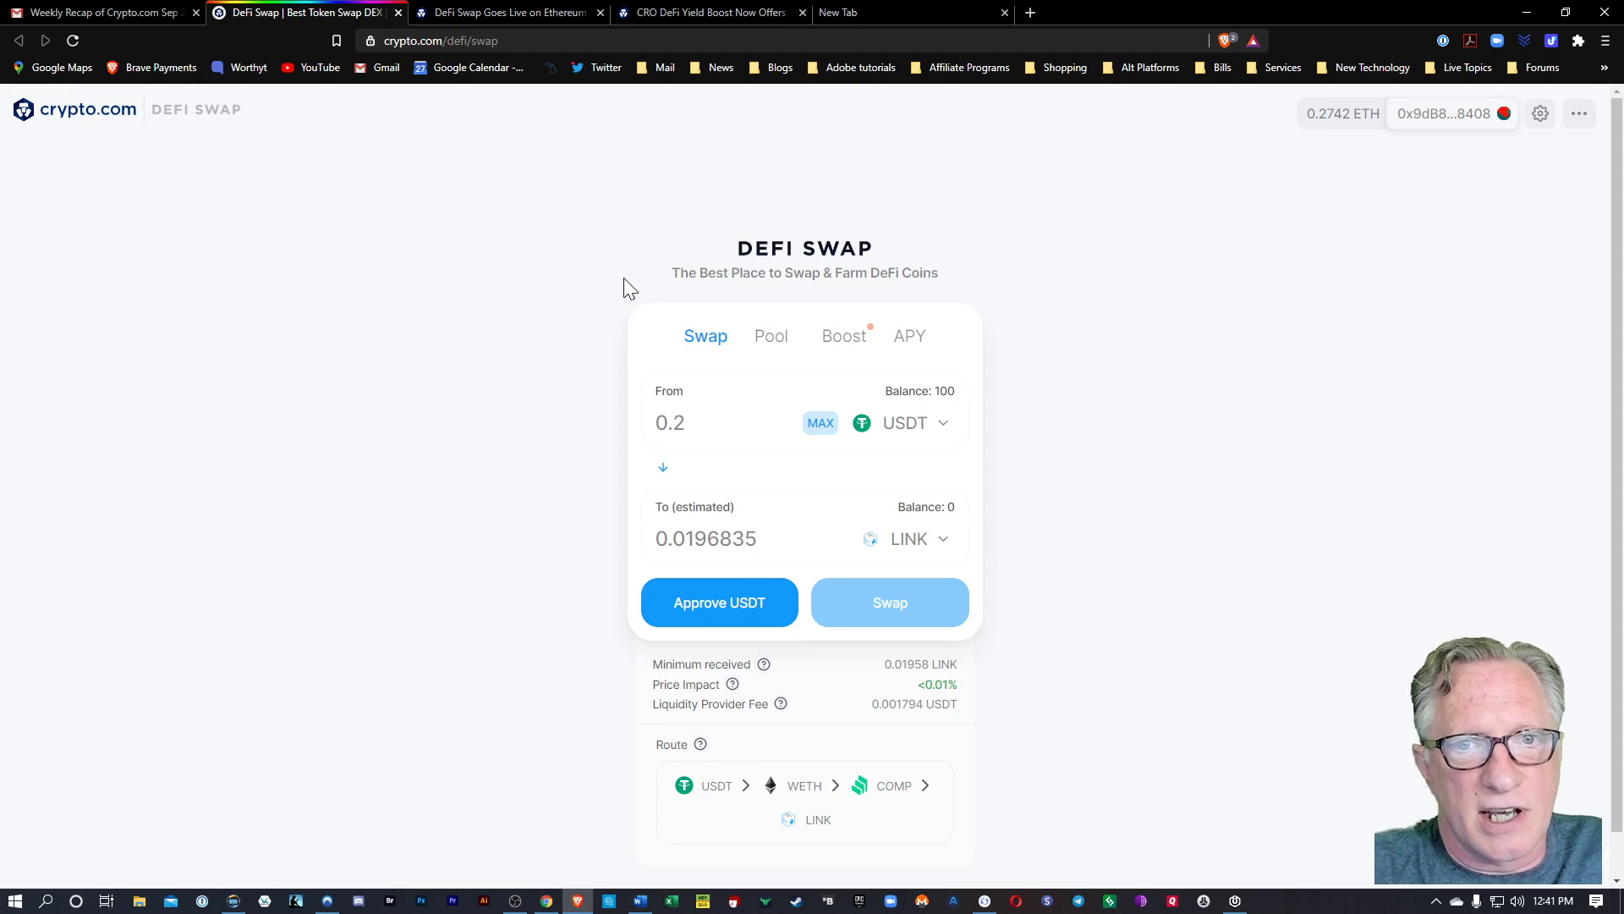
# Step: Add liquidity for the ETH/USDT pair with 50 USDT, pairing 0.141187 ETH
pyautogui.click(772, 340)
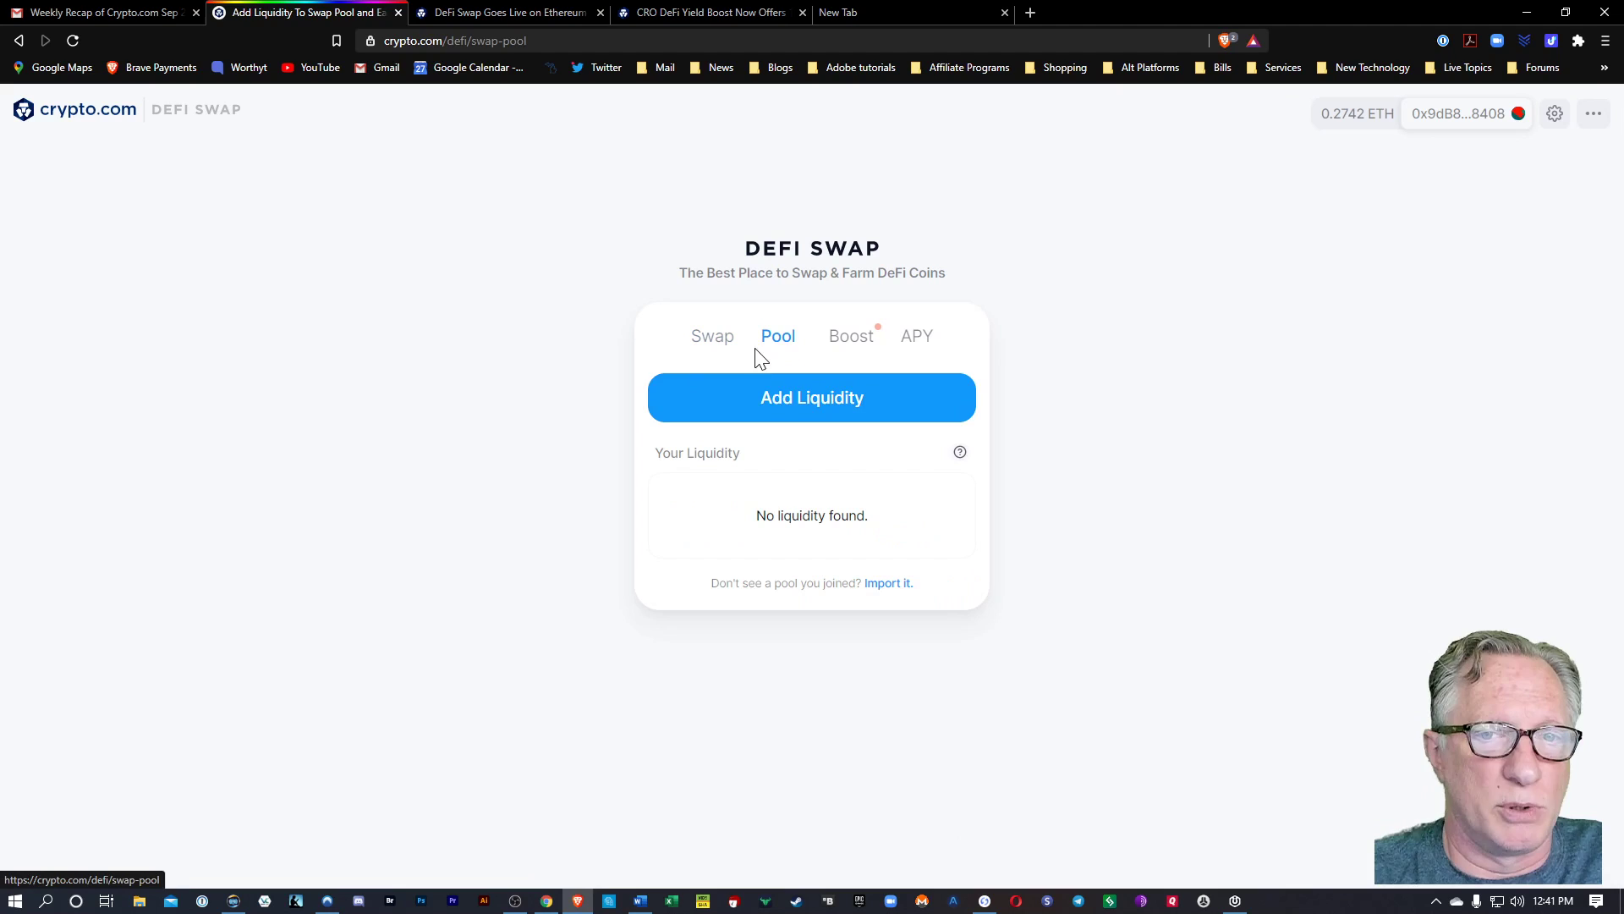
pyautogui.click(810, 405)
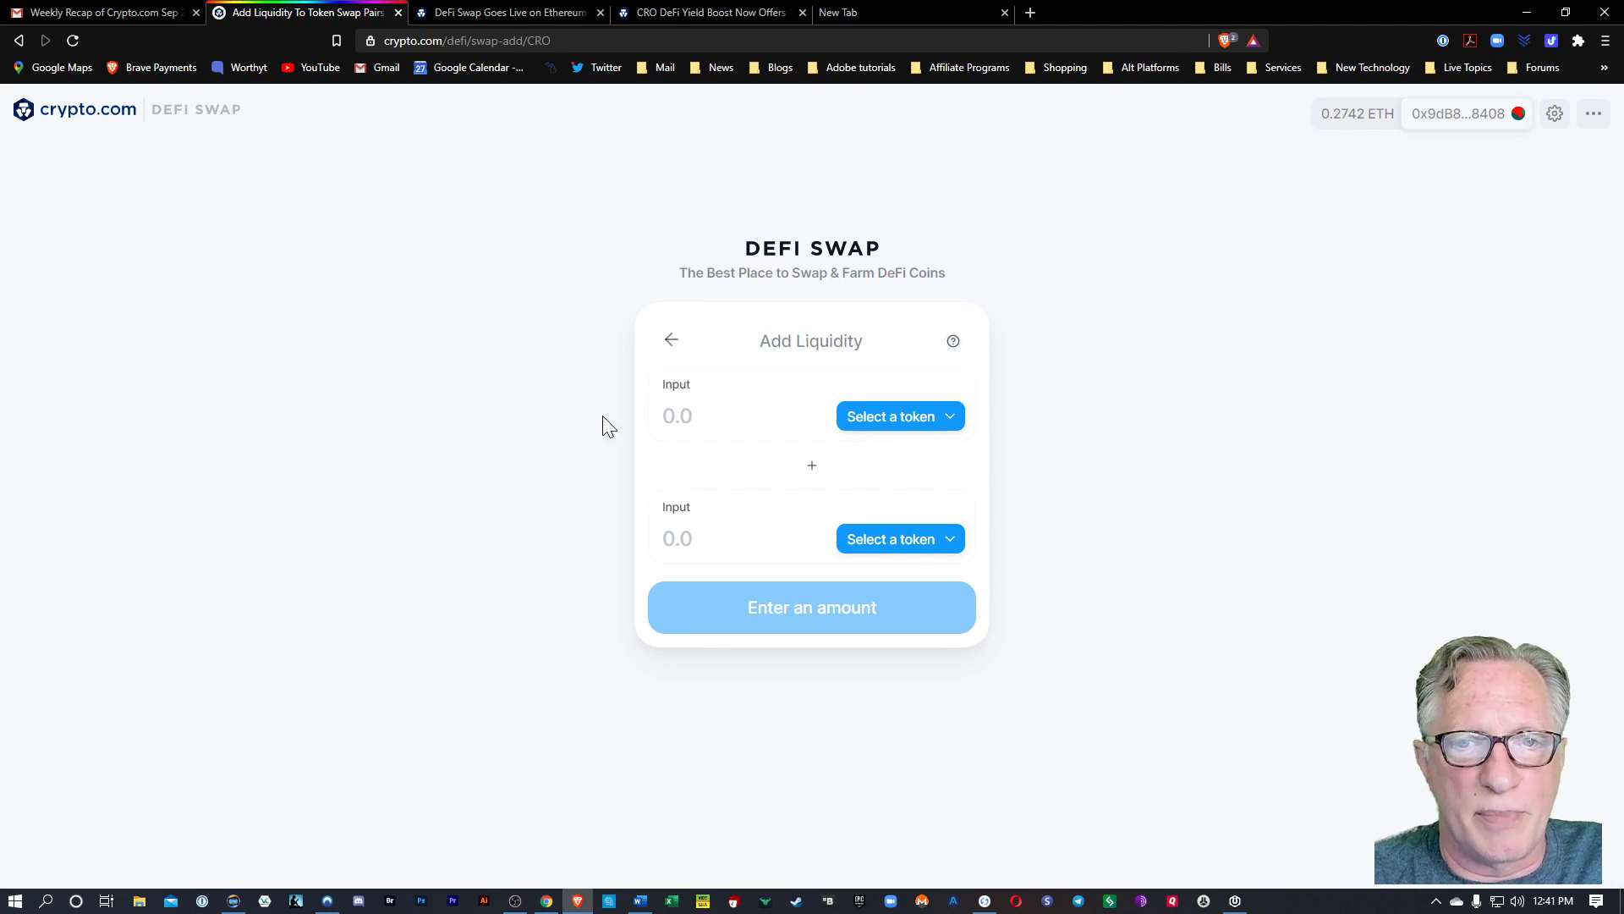
pyautogui.click(943, 423)
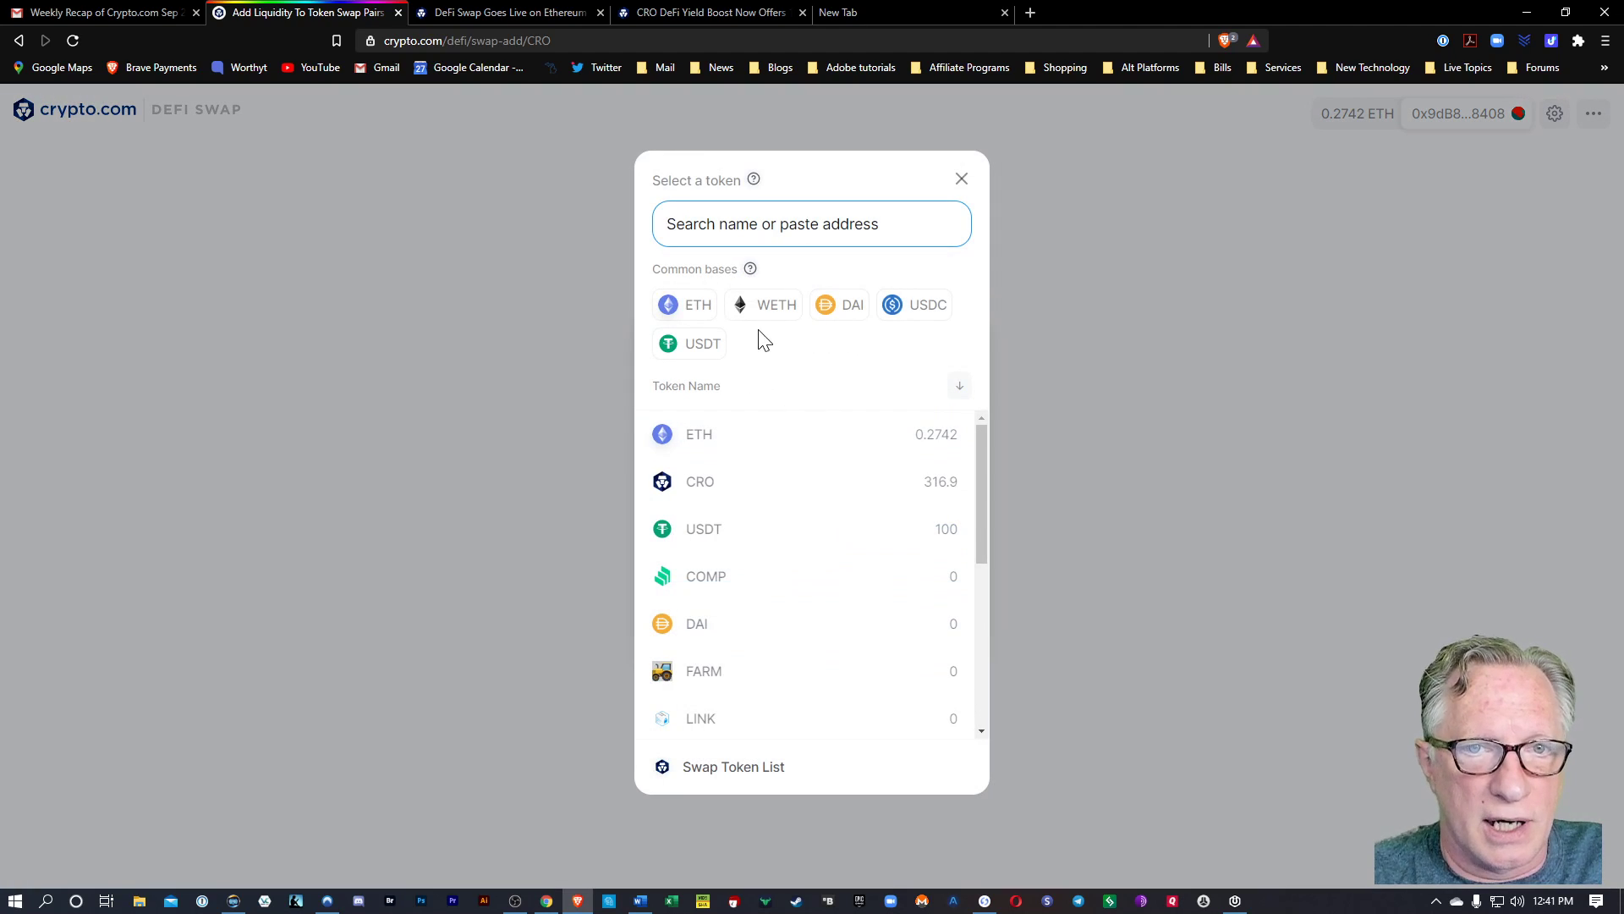
pyautogui.click(691, 309)
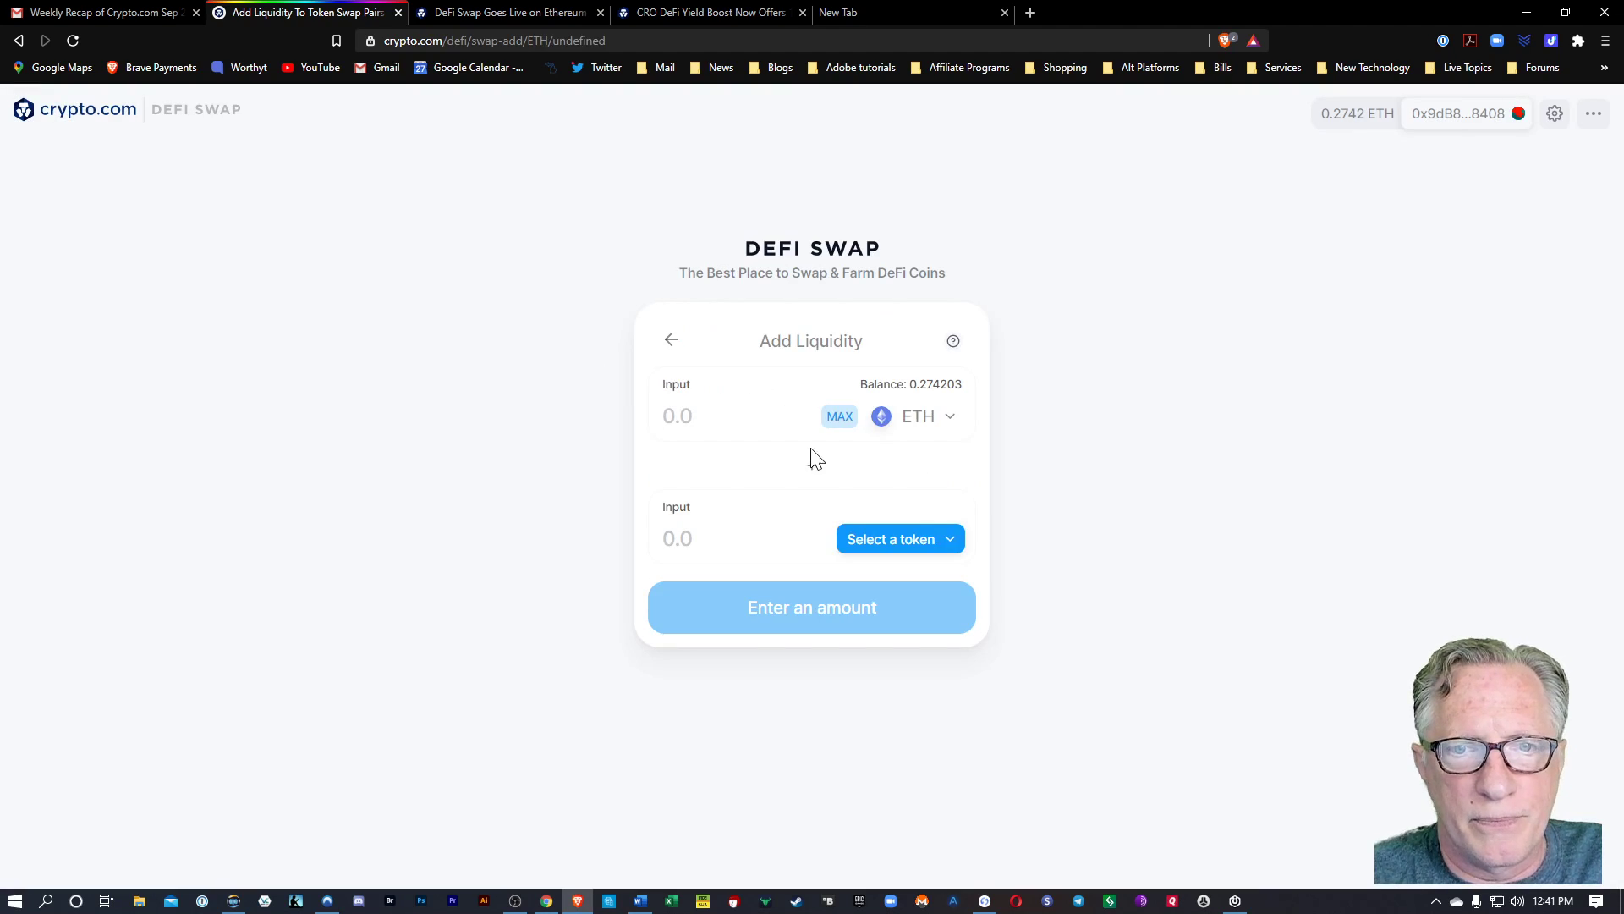
pyautogui.click(927, 545)
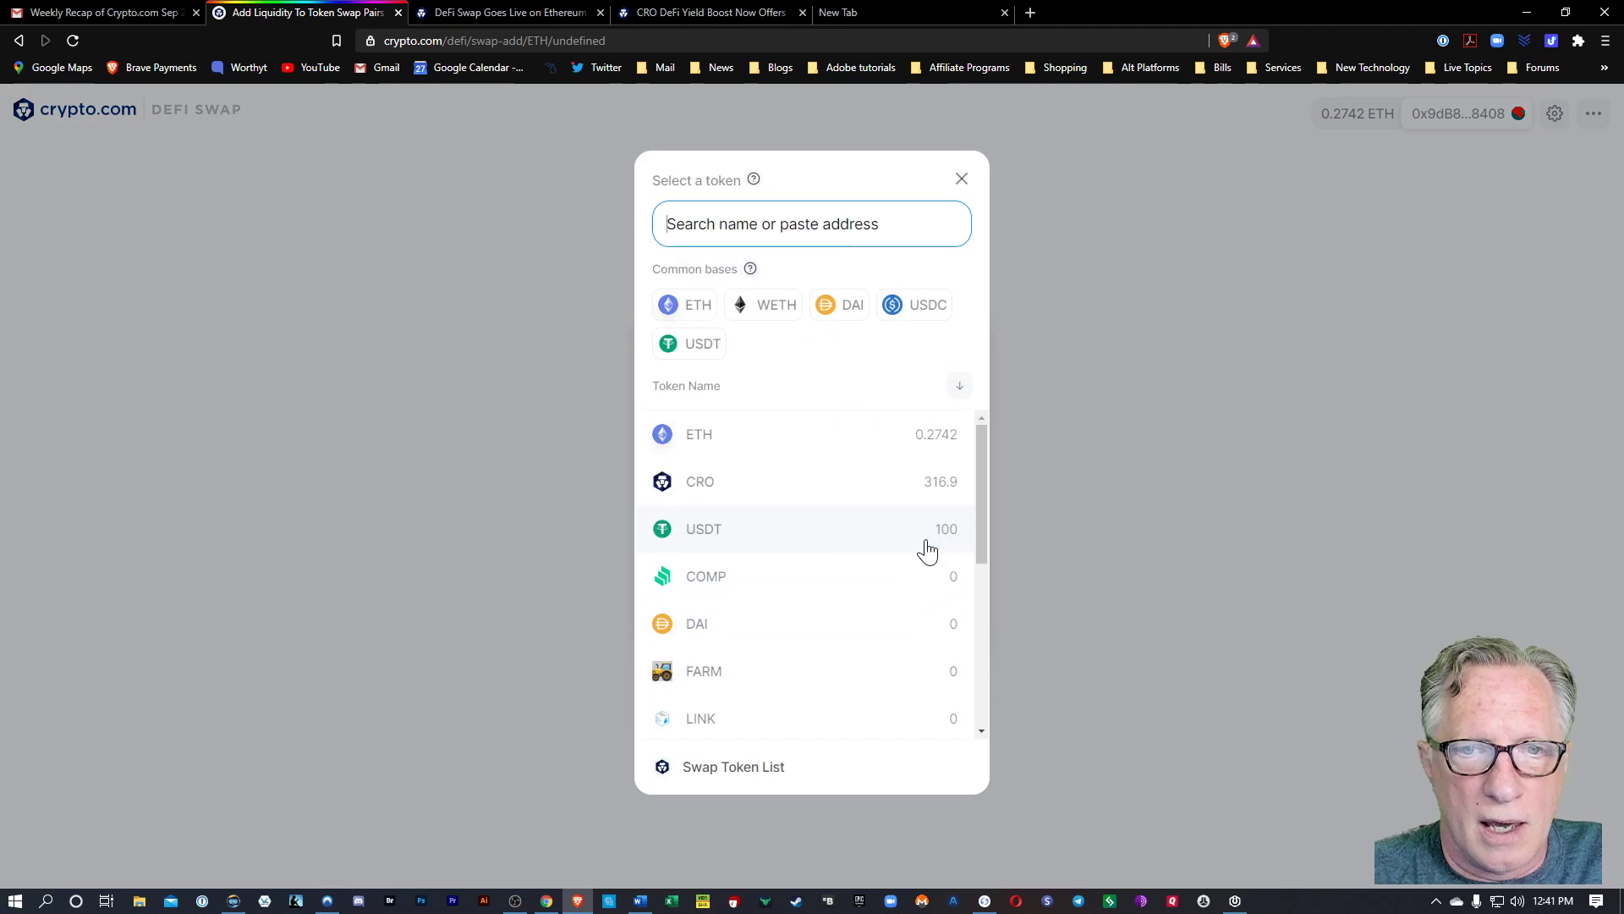
pyautogui.click(693, 346)
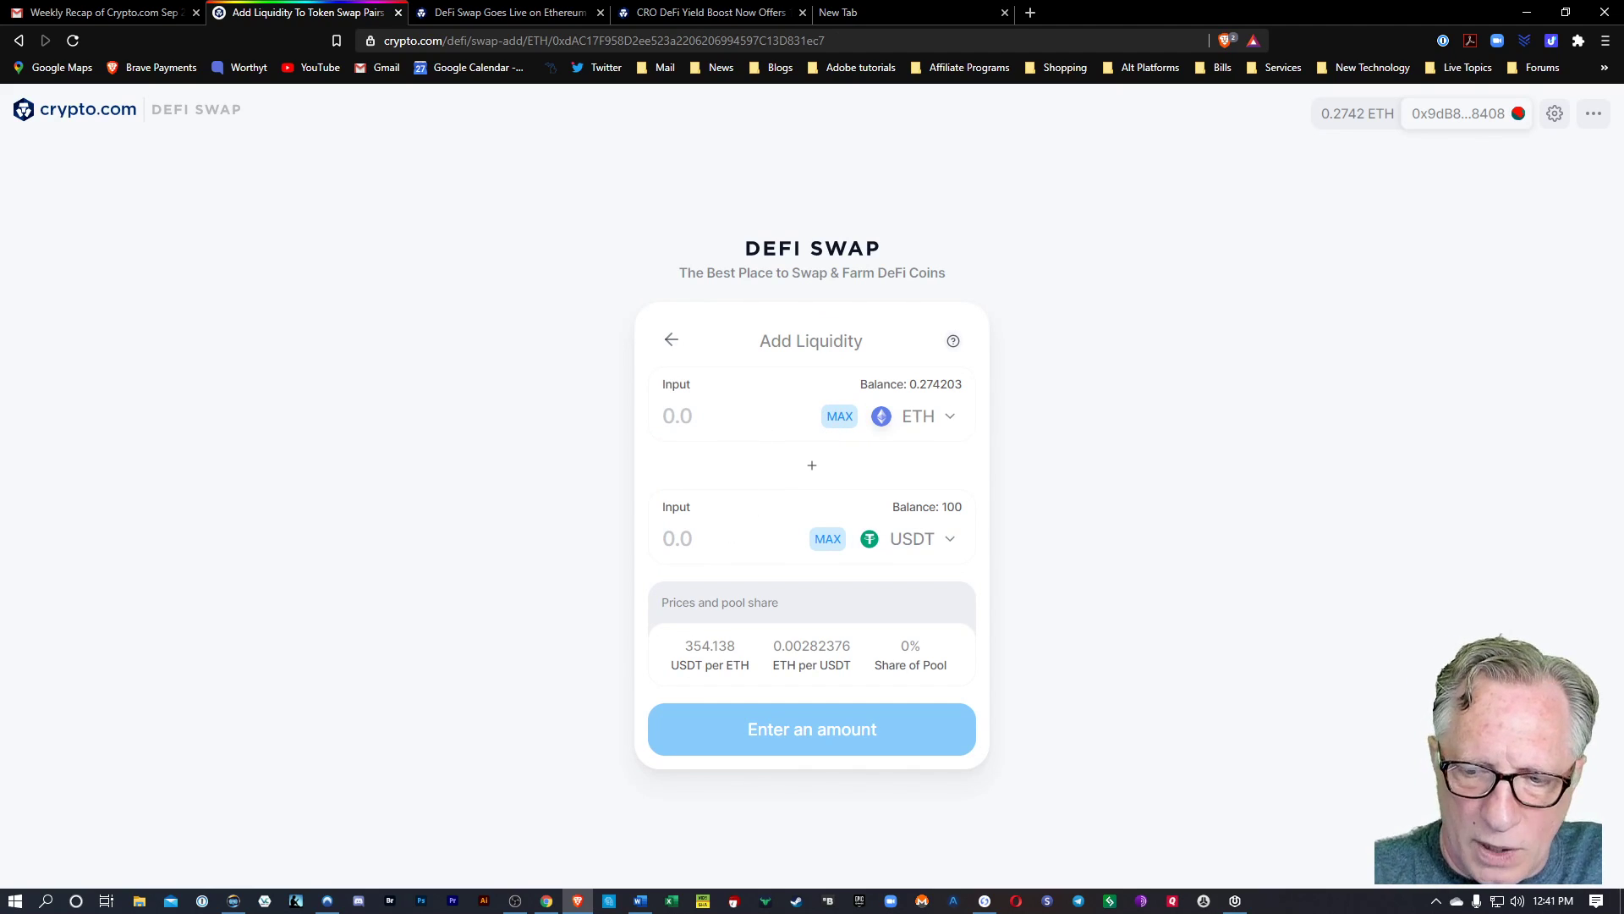
pyautogui.write('50')
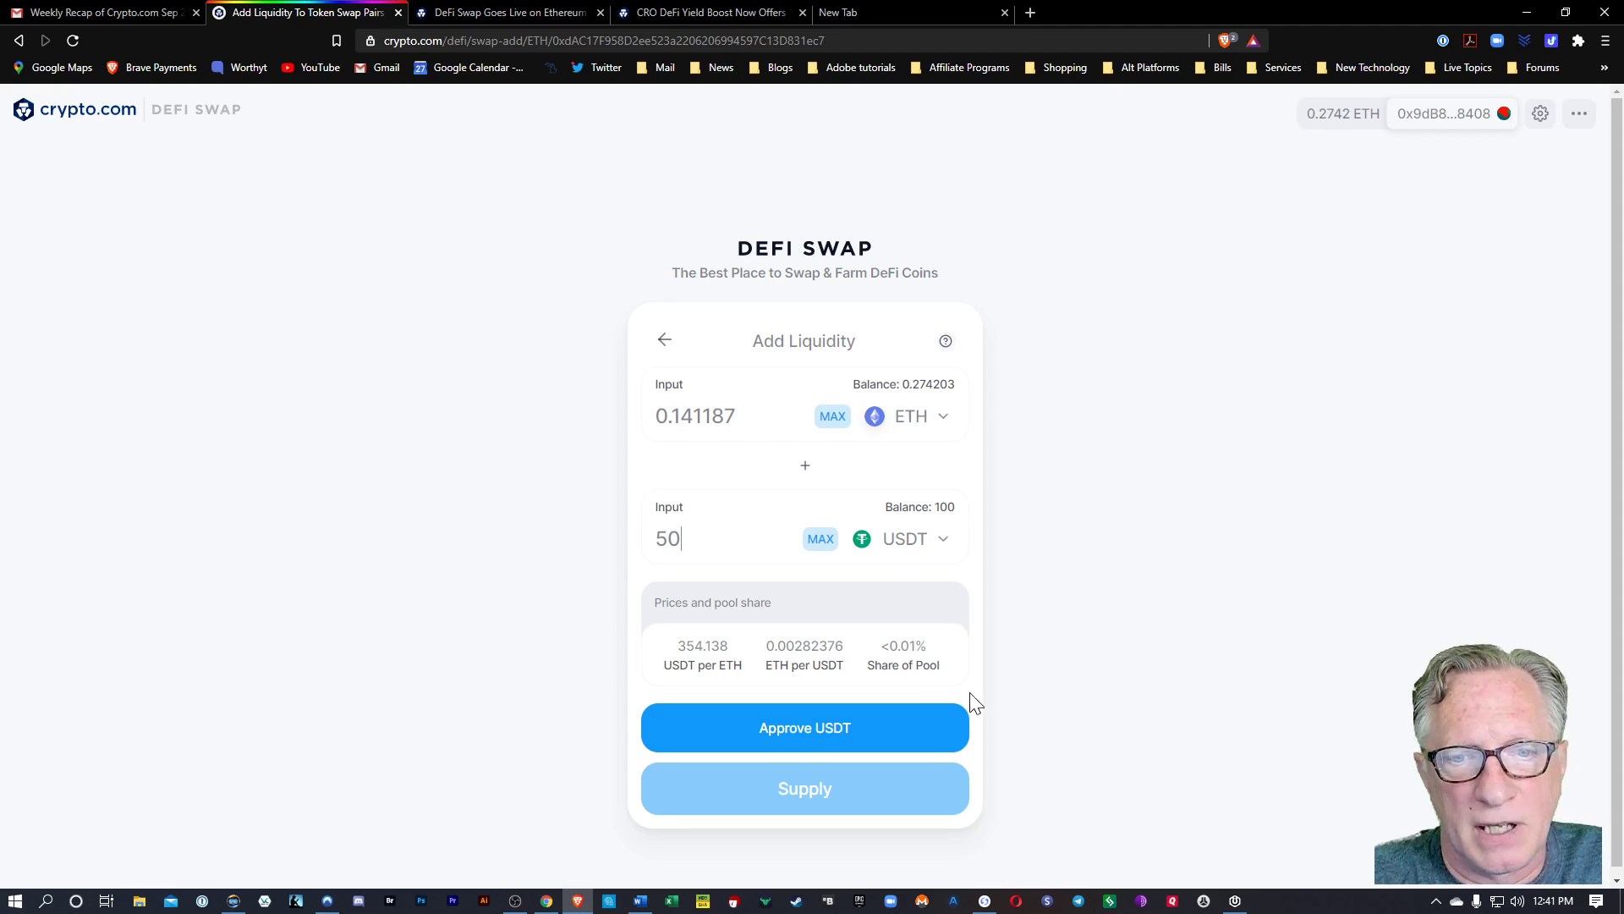
# Step: Approve USDT spending for the 50 USDT liquidity deposit
pyautogui.click(826, 741)
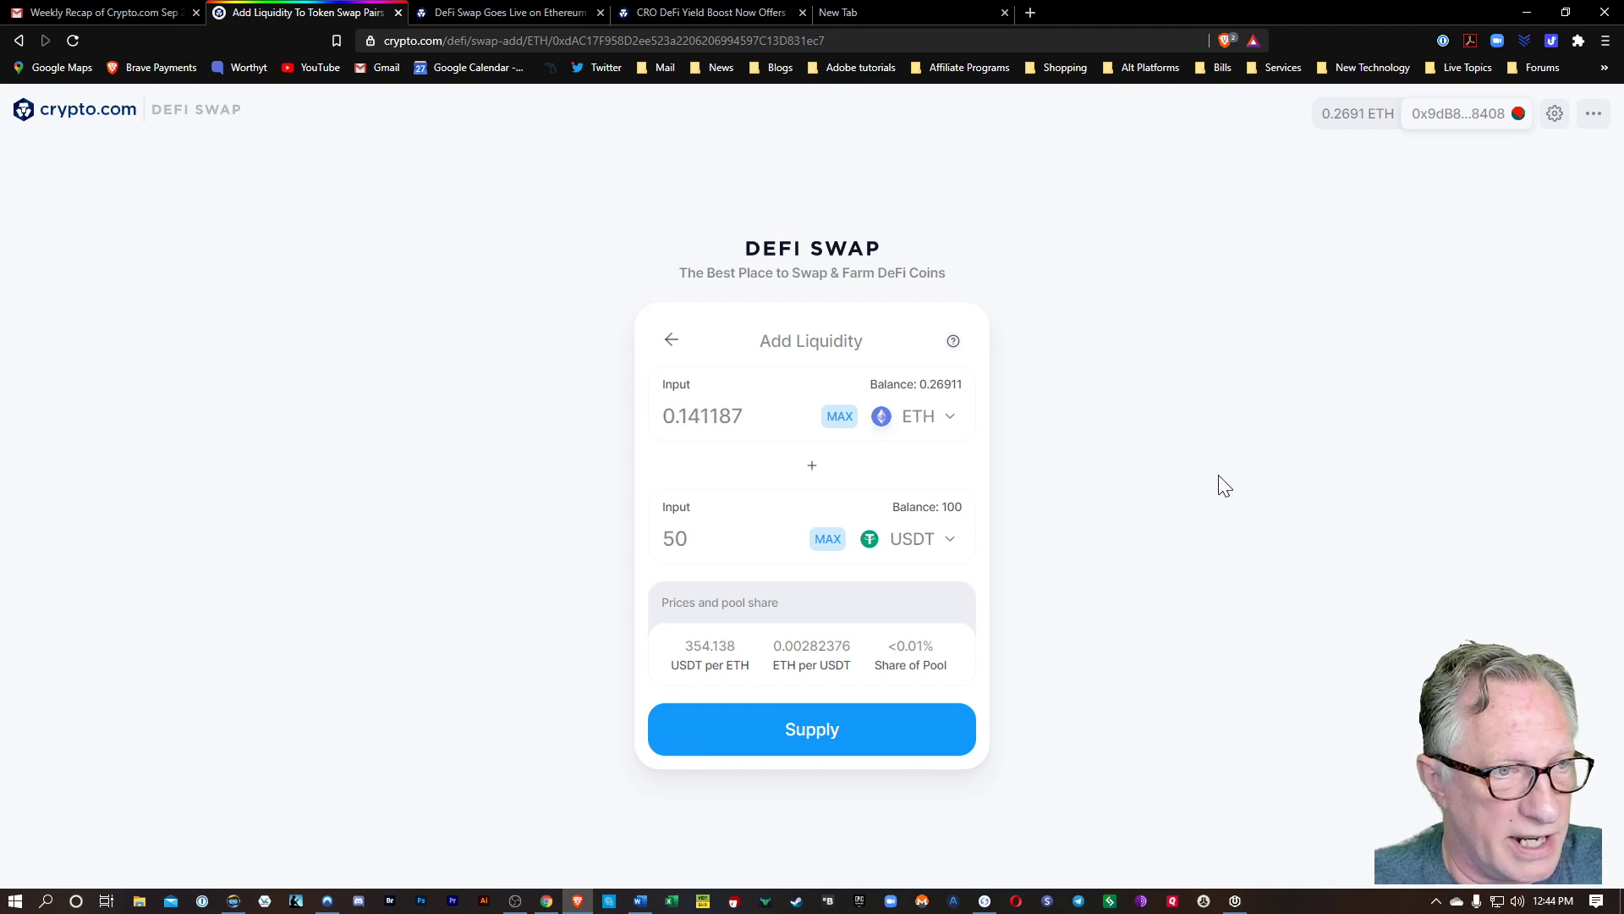
# Step: Supply 0.141187 ETH and 50 USDT, confirm in MetaMask, and close the submitted notice
pyautogui.click(813, 743)
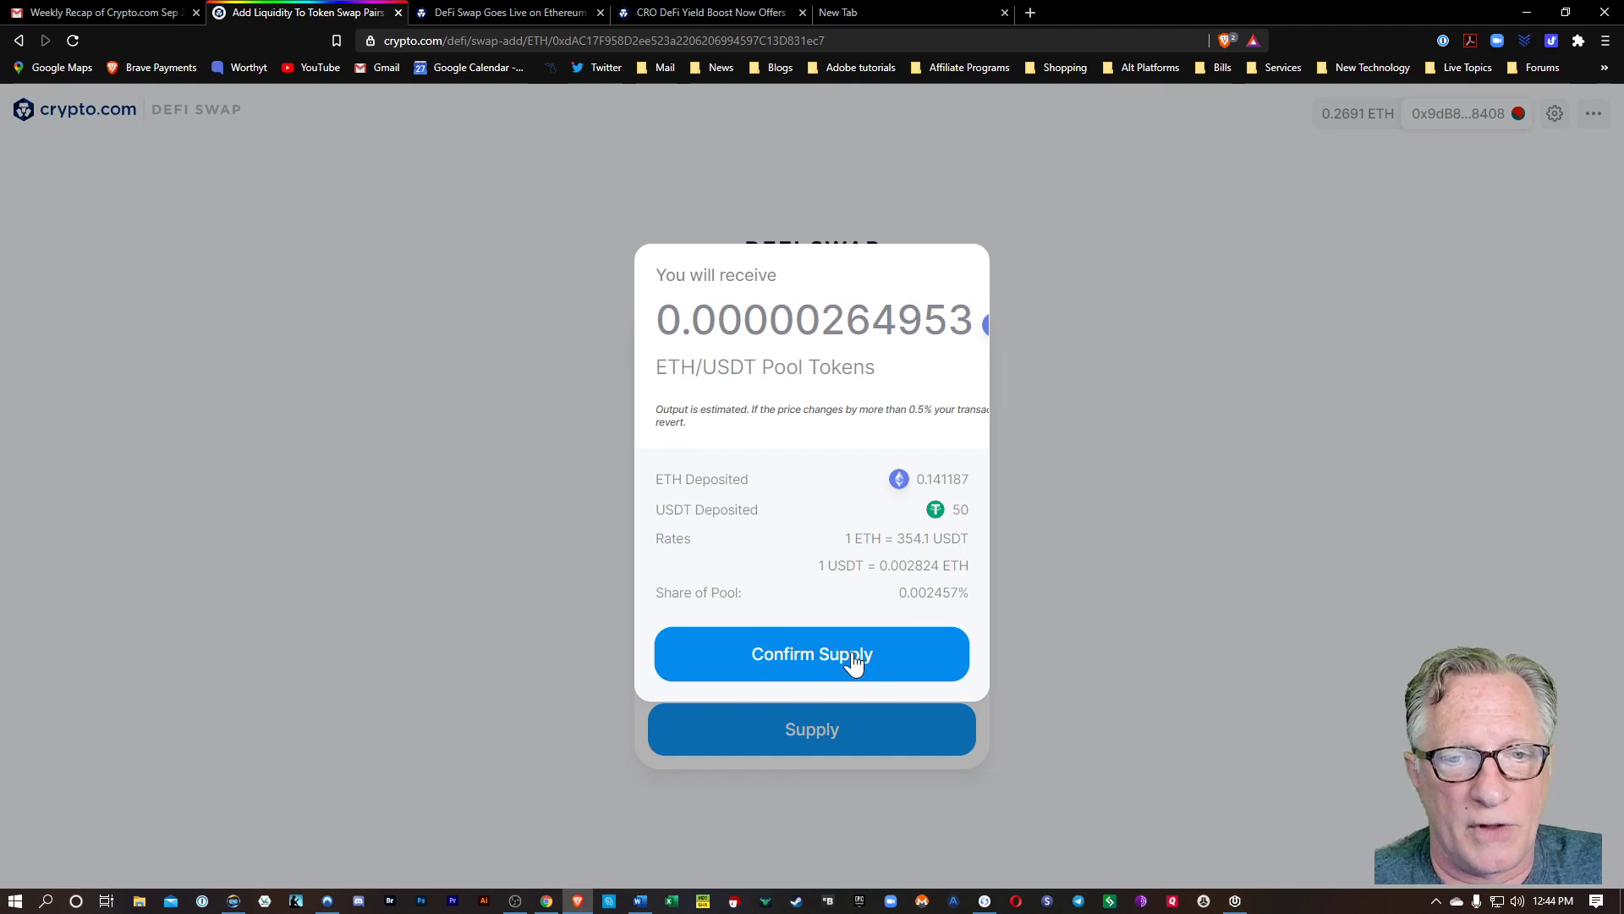
pyautogui.click(801, 669)
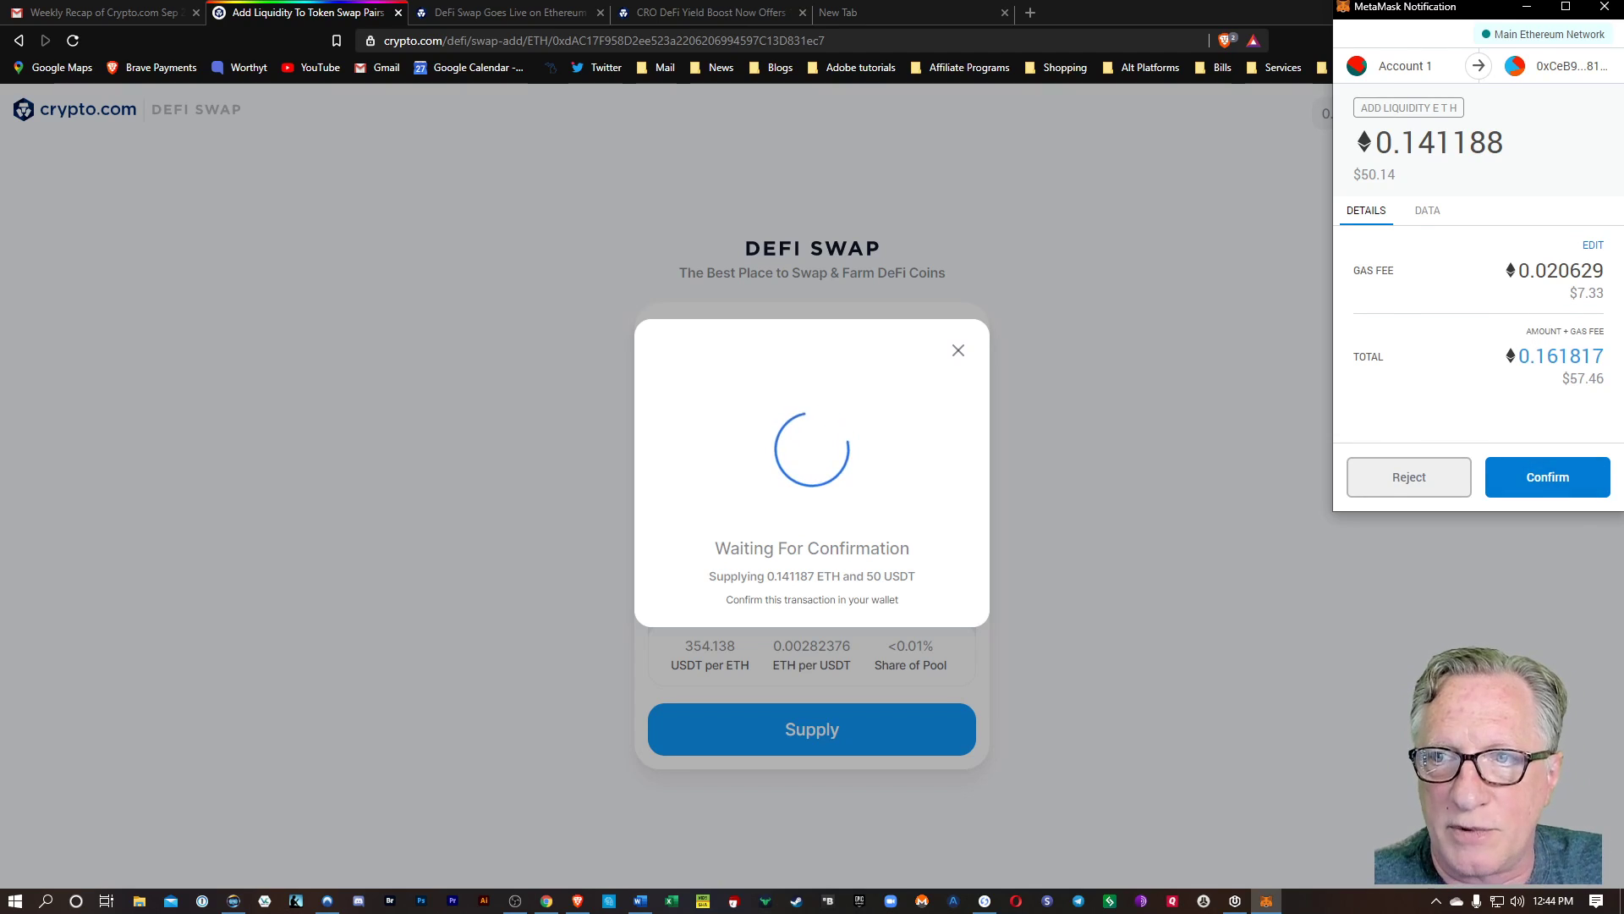
pyautogui.click(1550, 478)
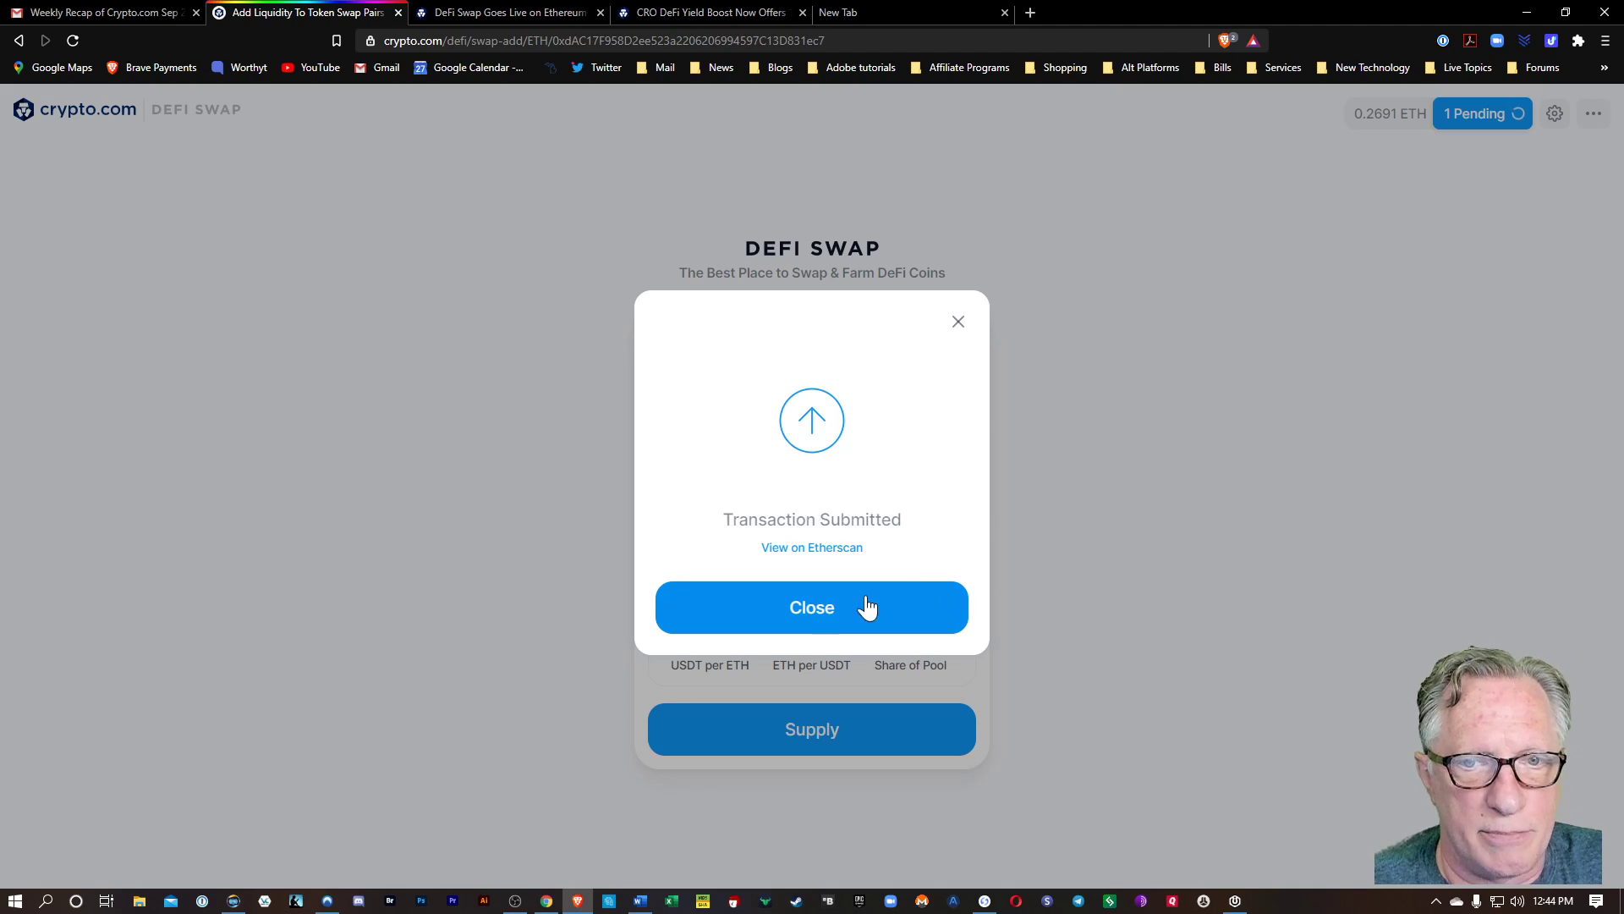
pyautogui.click(812, 614)
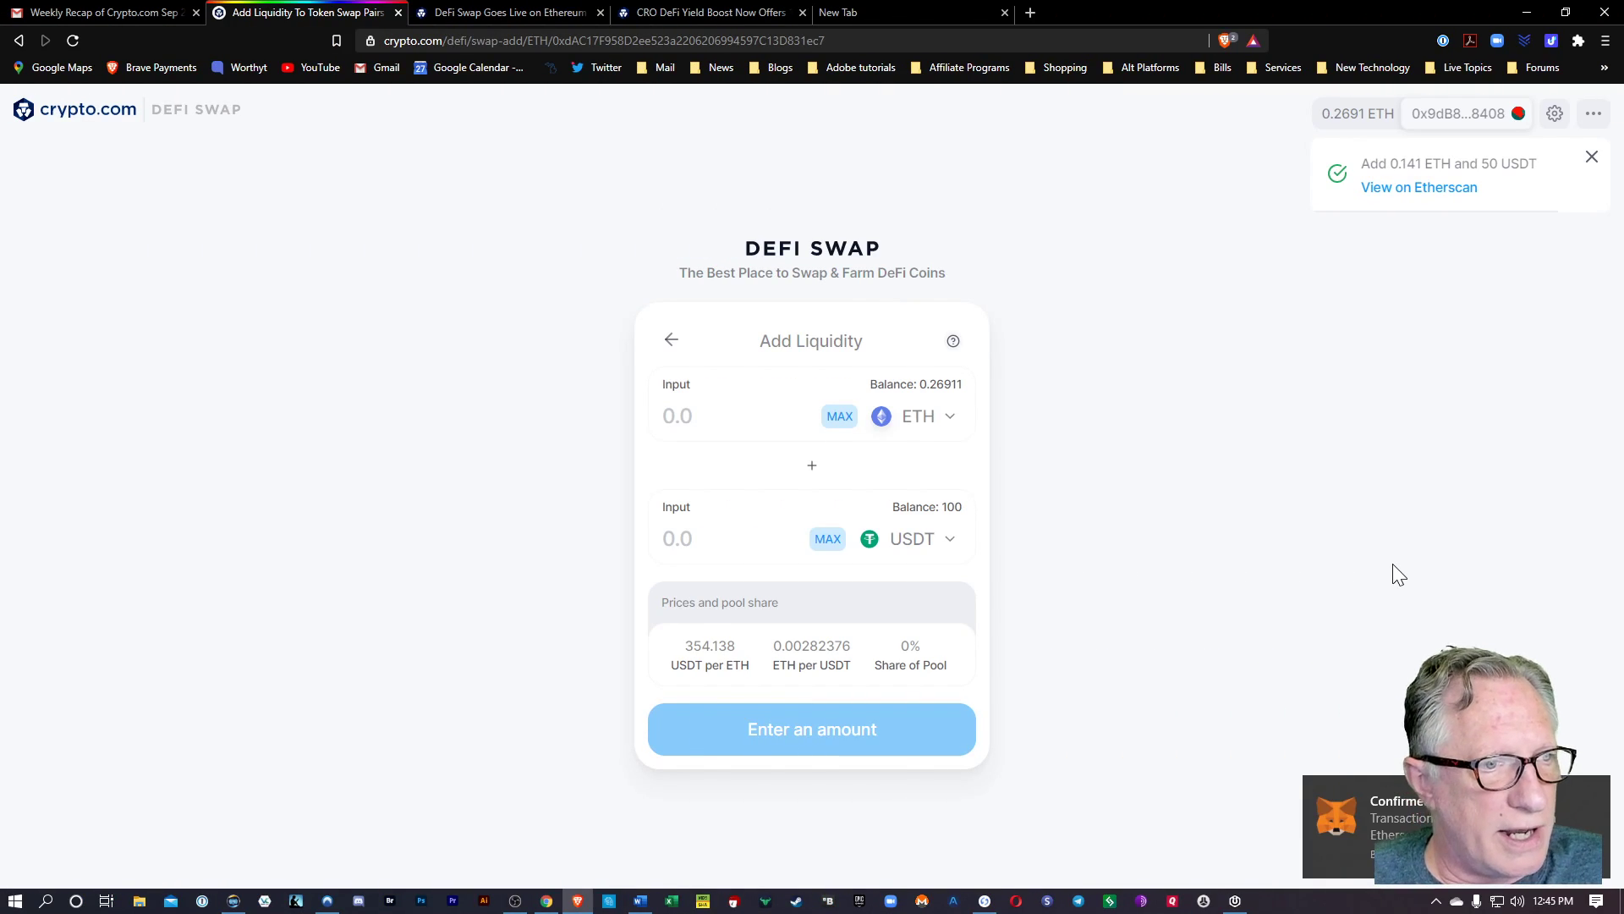
# Step: Return to the pool overview and open the Boost page for CRO DeFi Yield staking
pyautogui.click(668, 344)
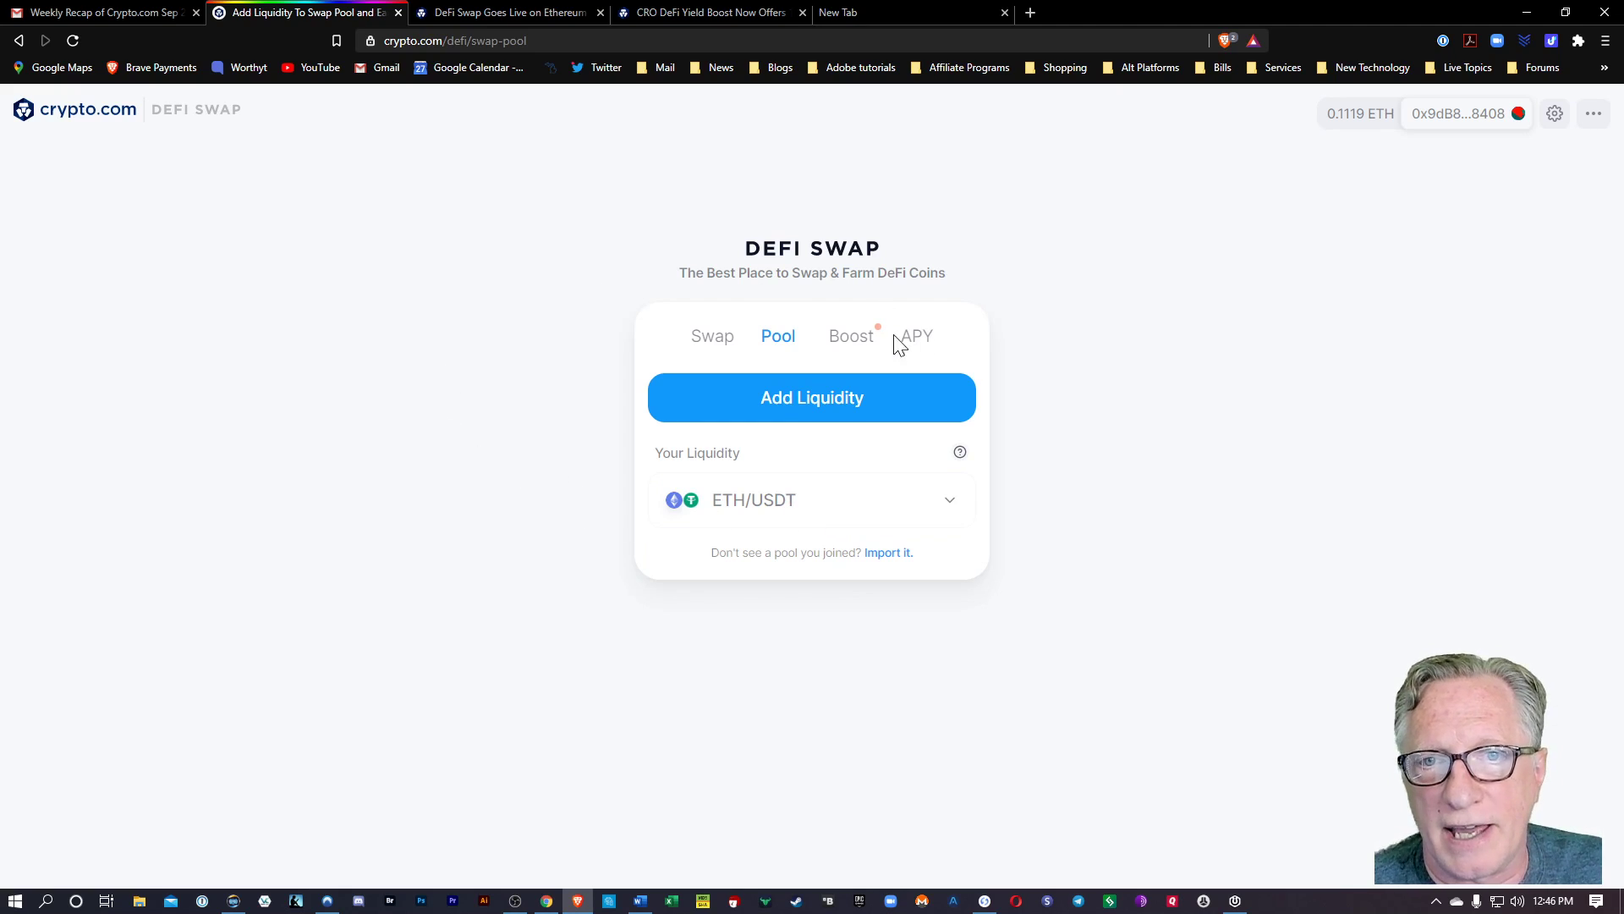
pyautogui.click(856, 342)
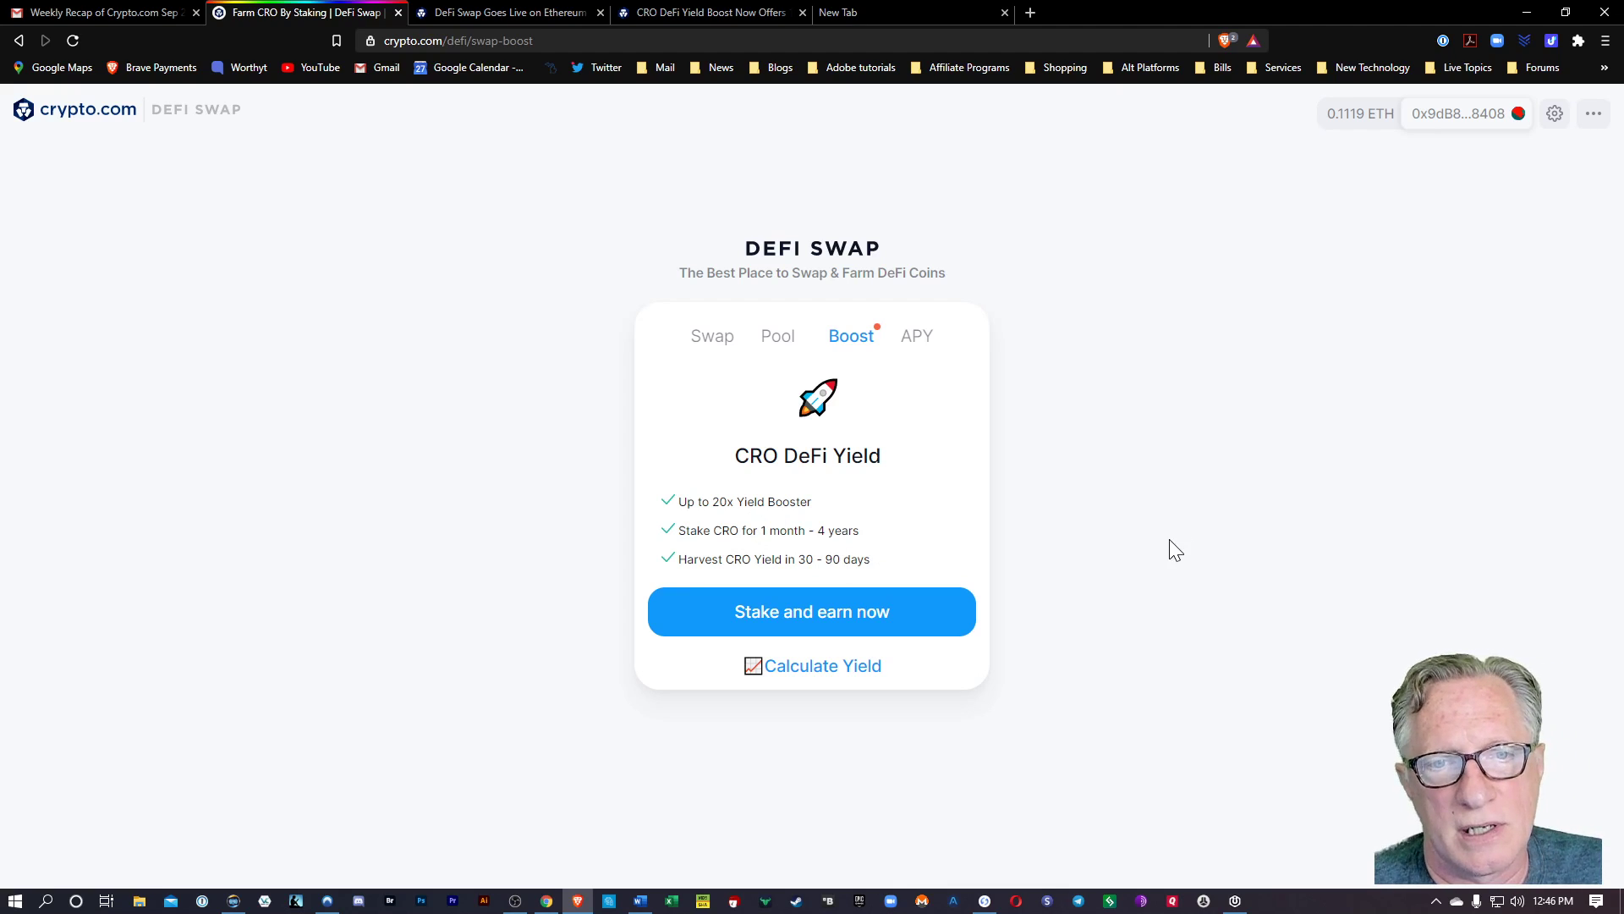
# Step: View the CRO staking form's 1000 CRO minimum warning, then return to the Boost page
pyautogui.click(801, 614)
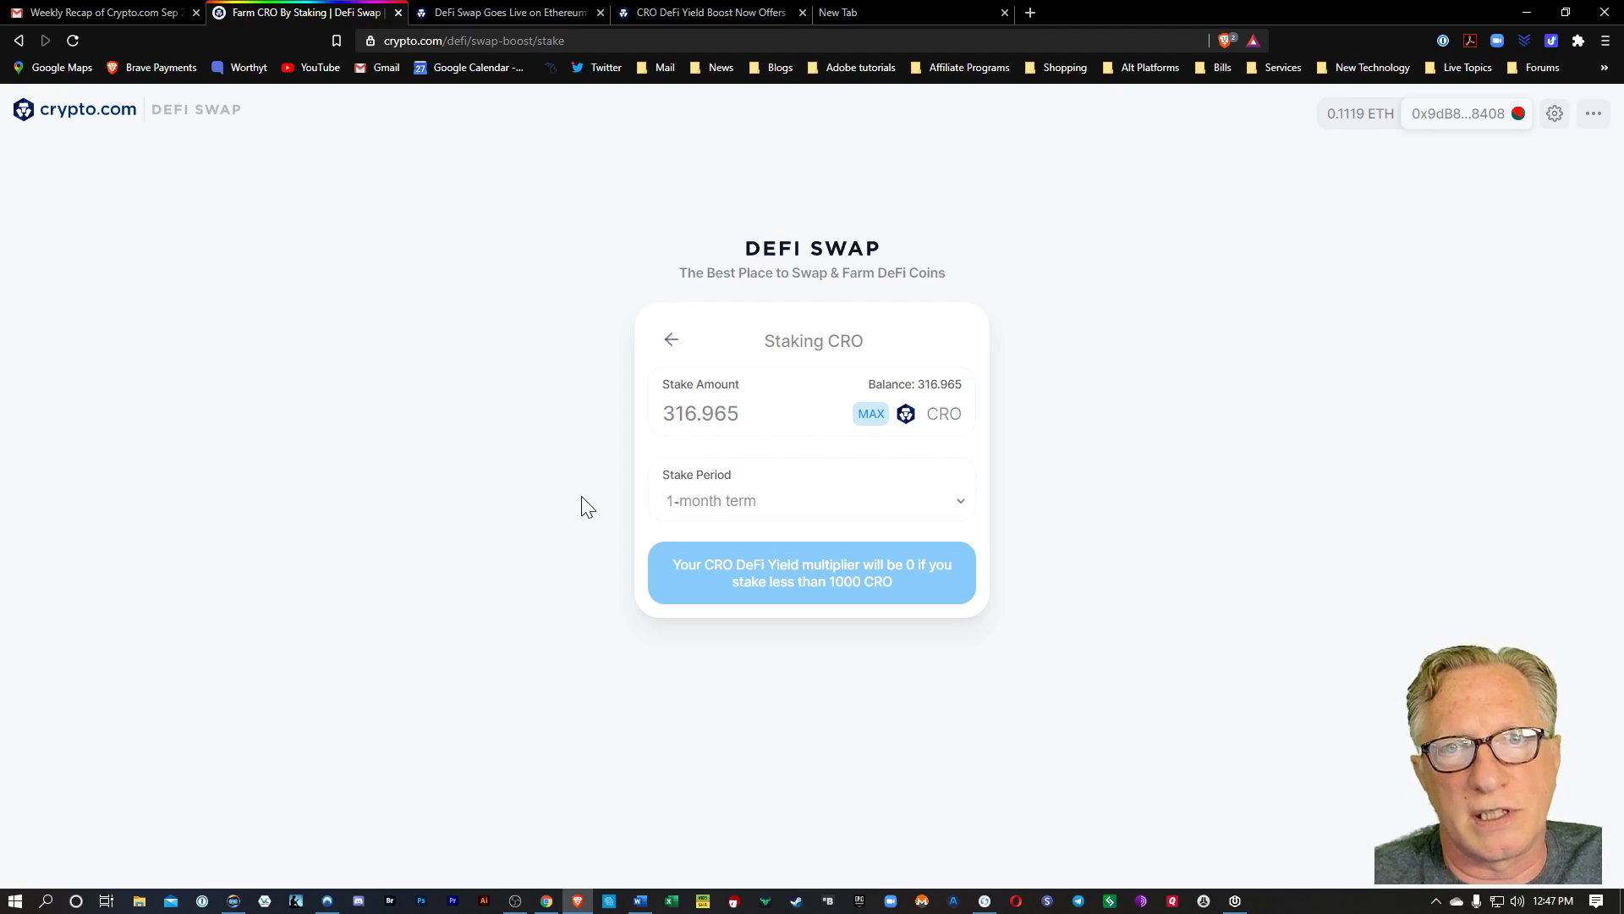
pyautogui.hotkey('alt', 'Left')
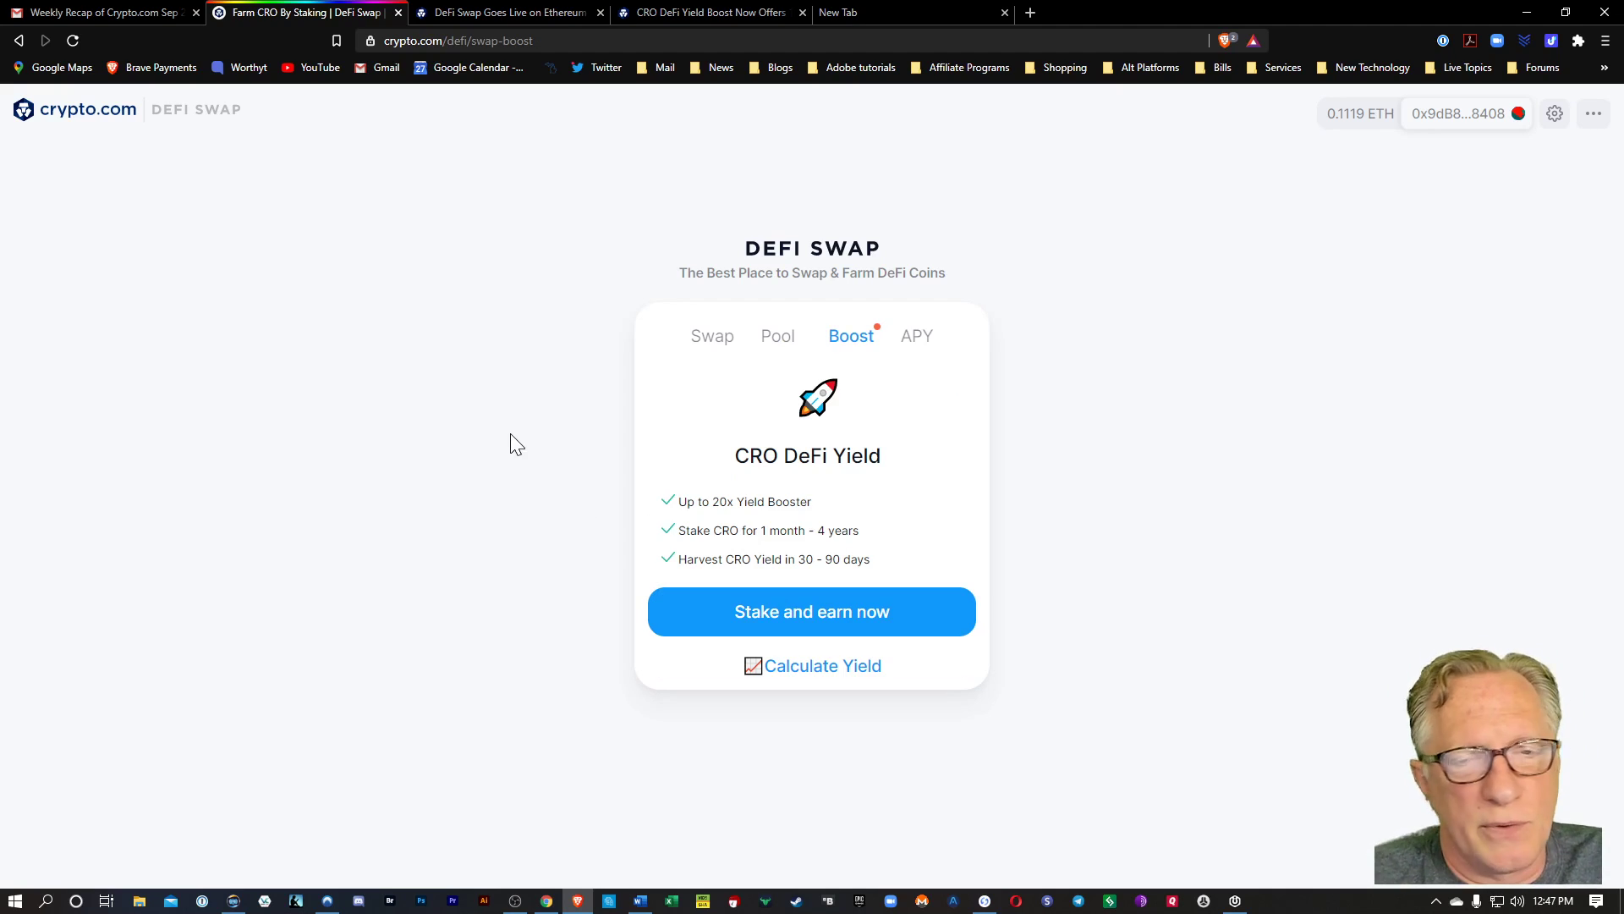